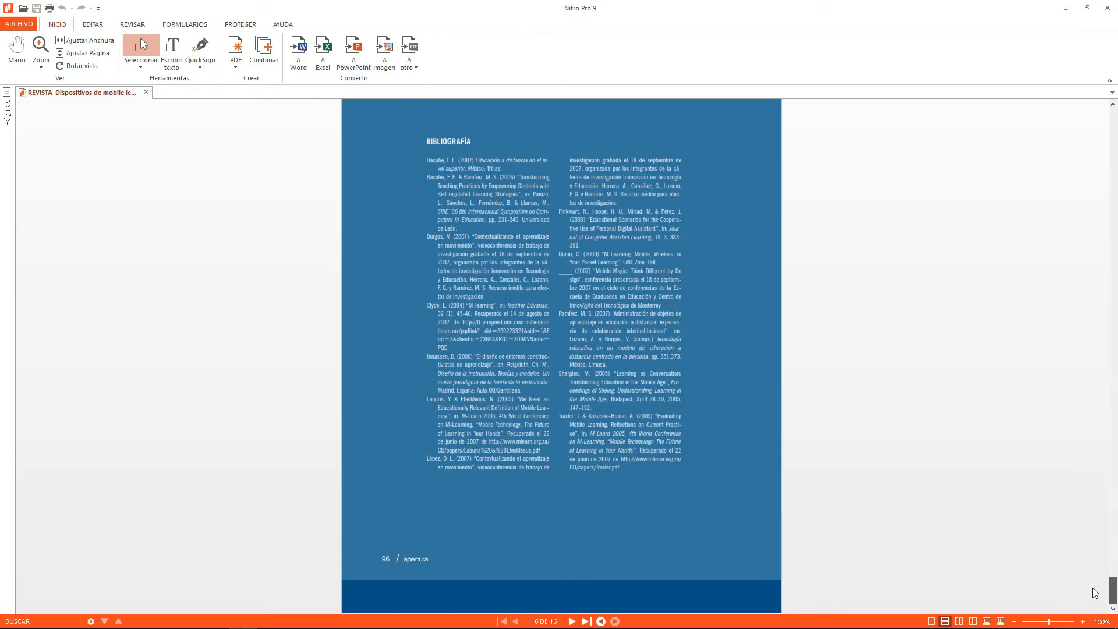
Step: Return to the PDF article's first page and highlight its citation block with author, title, journal and university
left_click_drag(1112, 591, 1113, 110)
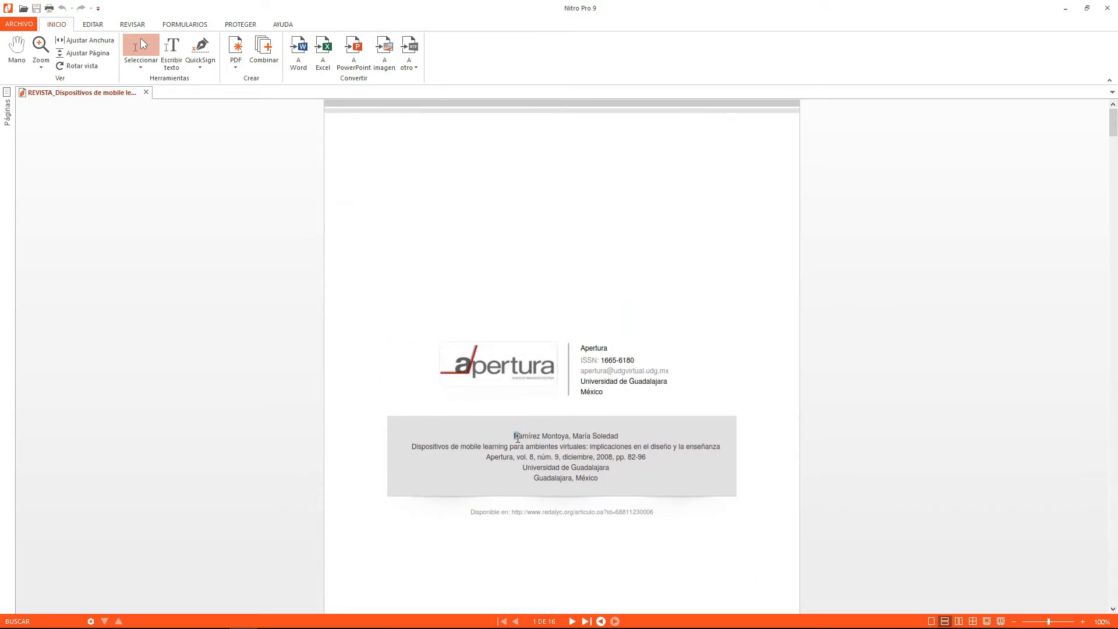
left_click_drag(518, 437, 542, 591)
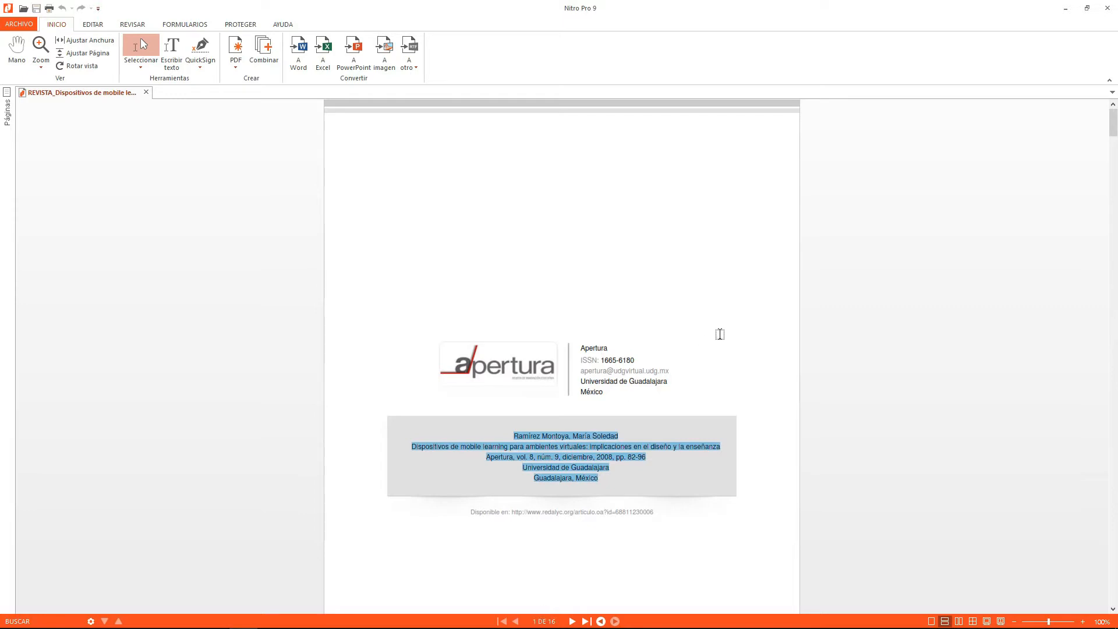
left_click(720, 334)
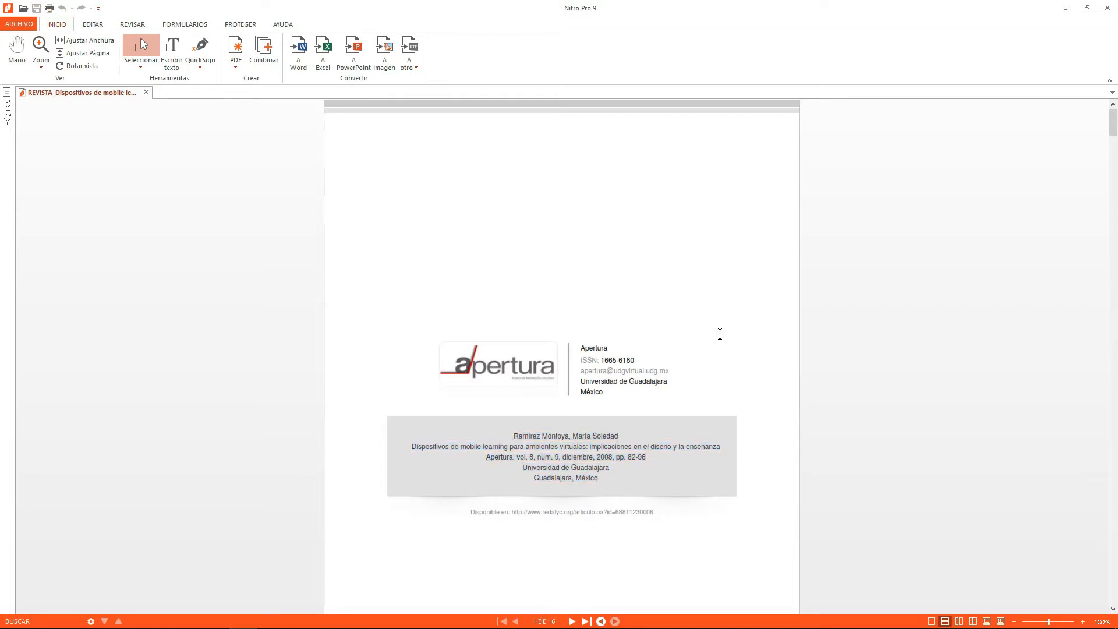
Step: Switch to Google Books and examine the cover, title page and copyright page of Democracia y educación
key("alt+Tab")
left_click(176, 3)
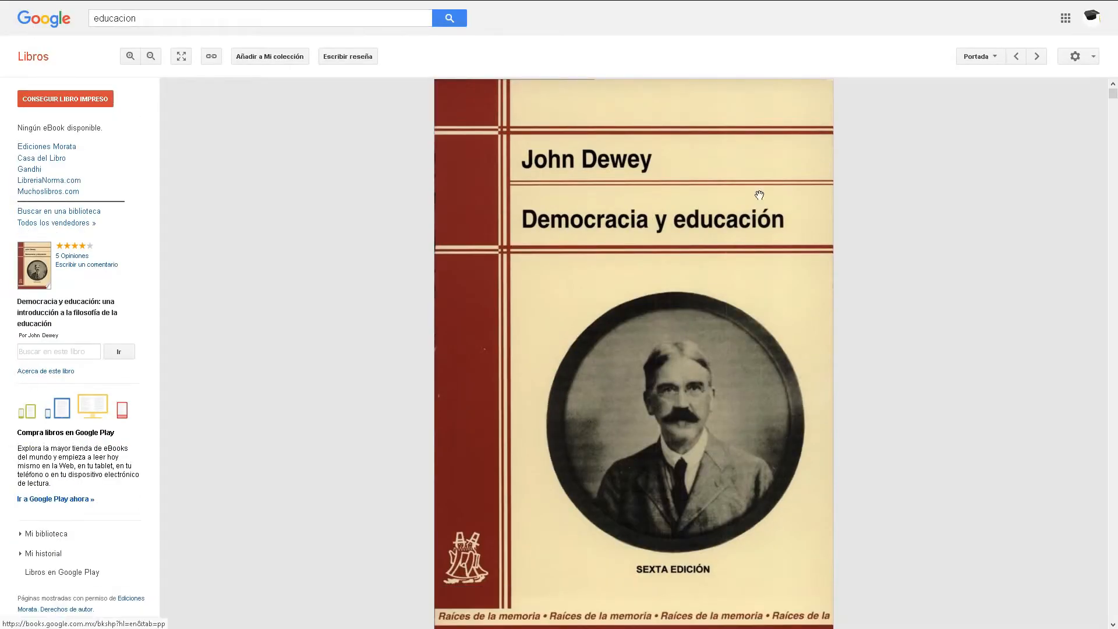
scroll(688, 262, "down", 2)
scroll(640, 222, "up", 2)
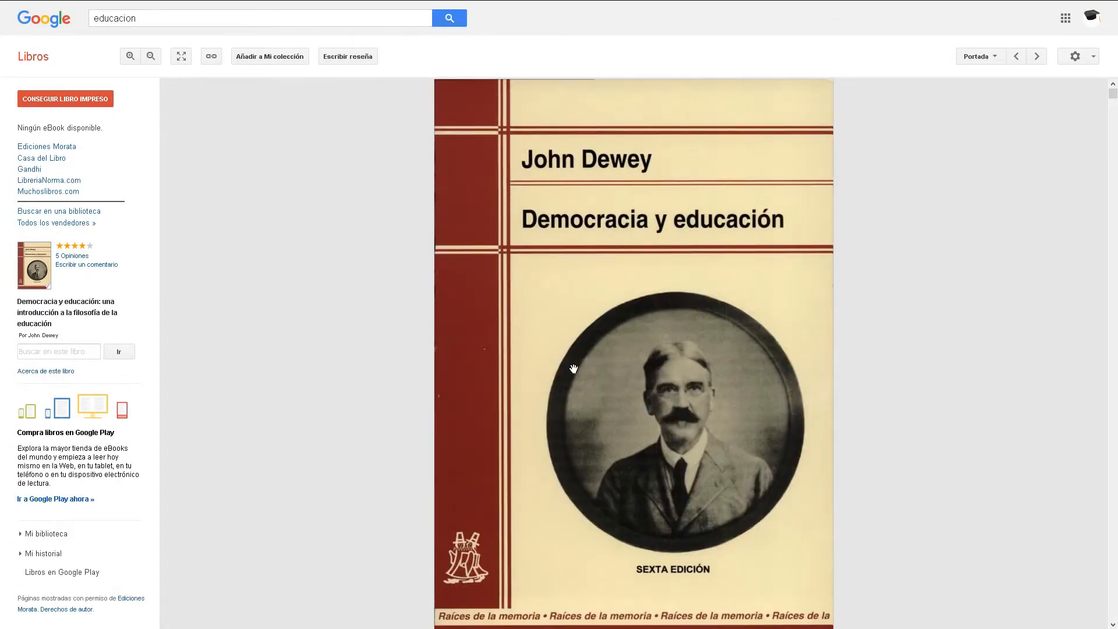
scroll(681, 363, "down", 4)
scroll(680, 364, "up", 3)
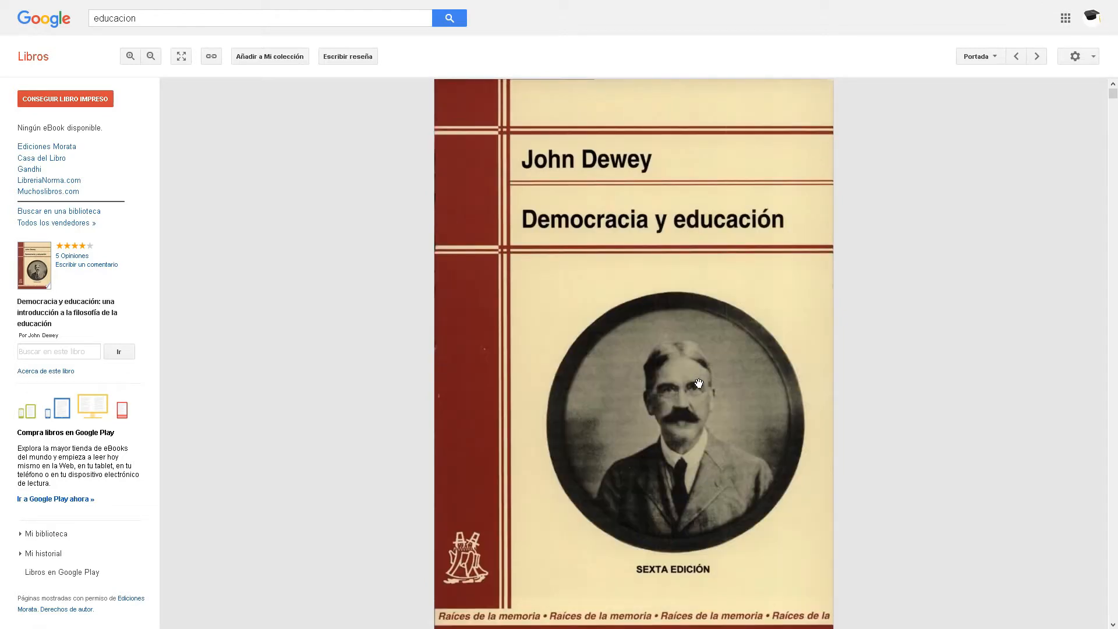
scroll(687, 366, "down", 10)
scroll(689, 366, "down", 9)
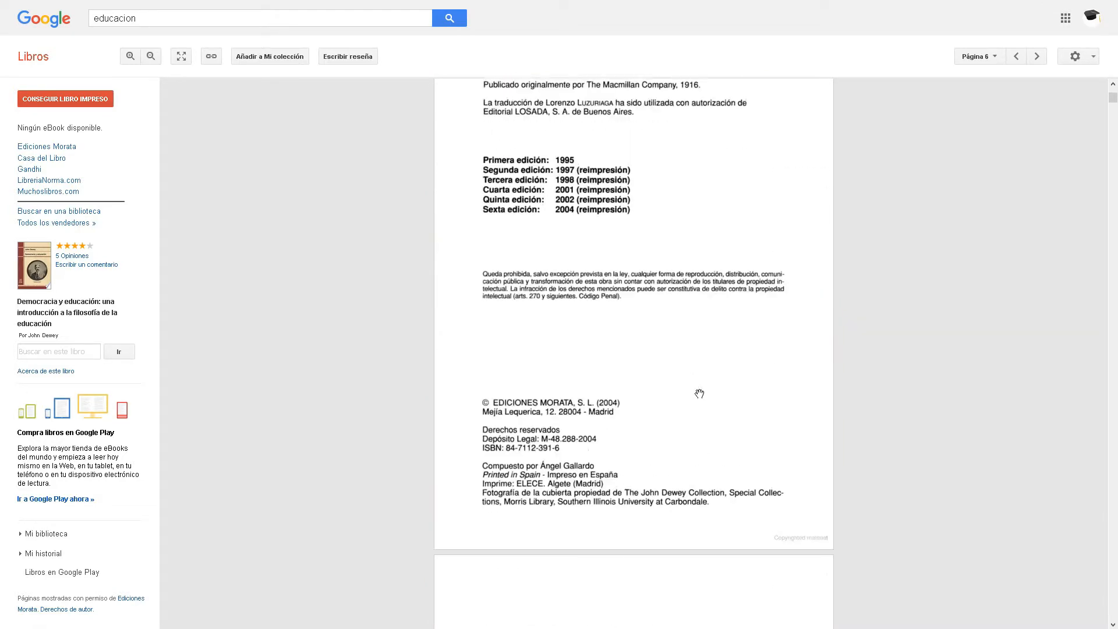
scroll(699, 394, "up", 5)
scroll(687, 393, "up", 10)
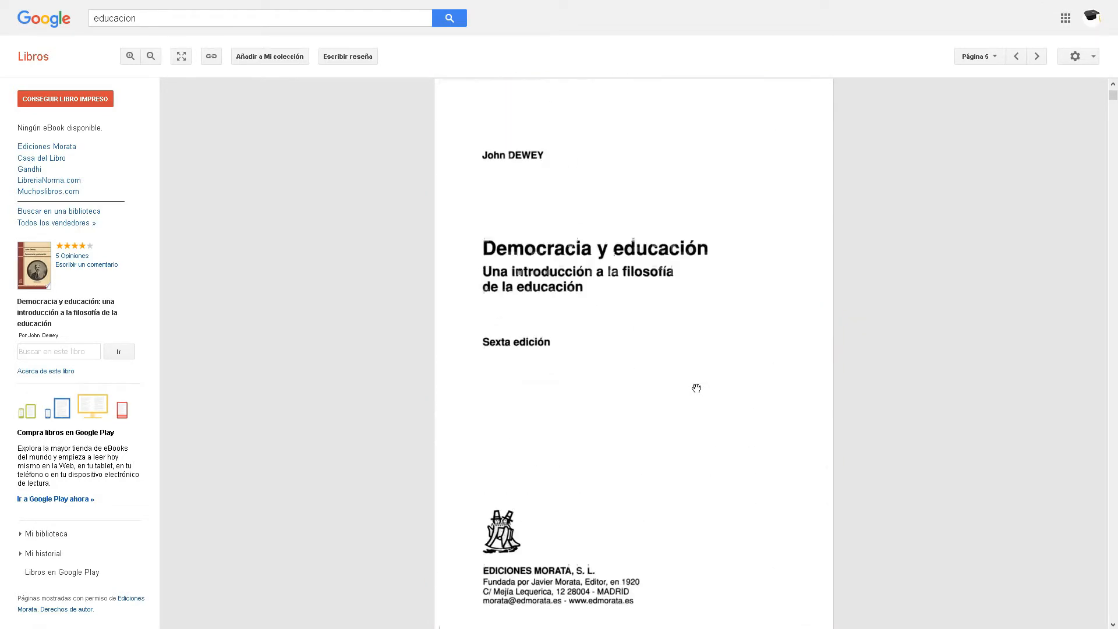
scroll(571, 326, "down", 7)
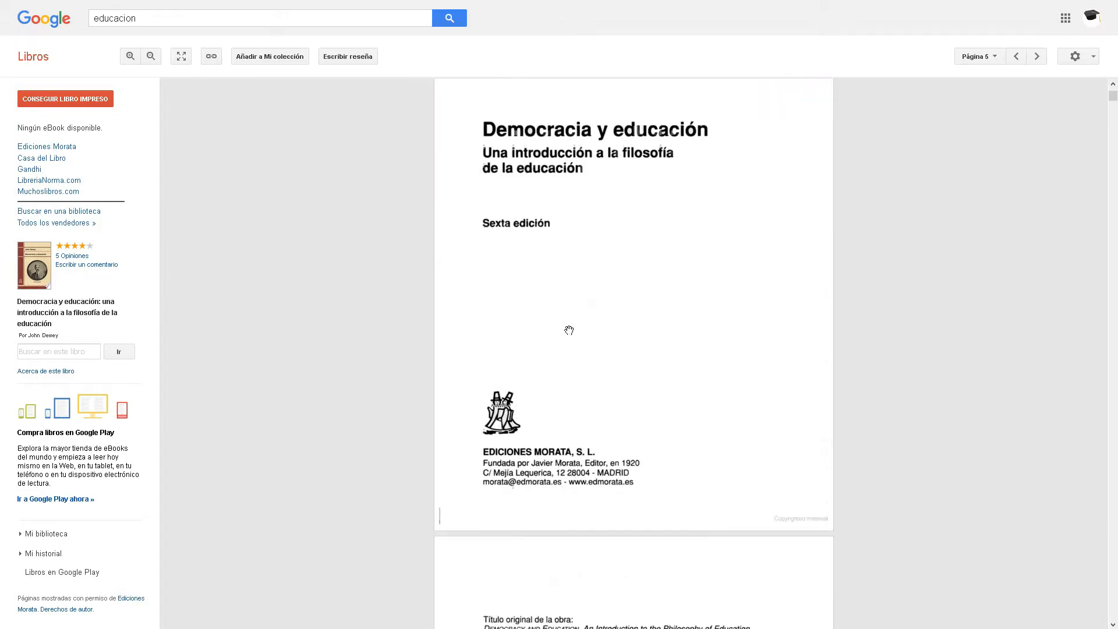
scroll(574, 335, "up", 15)
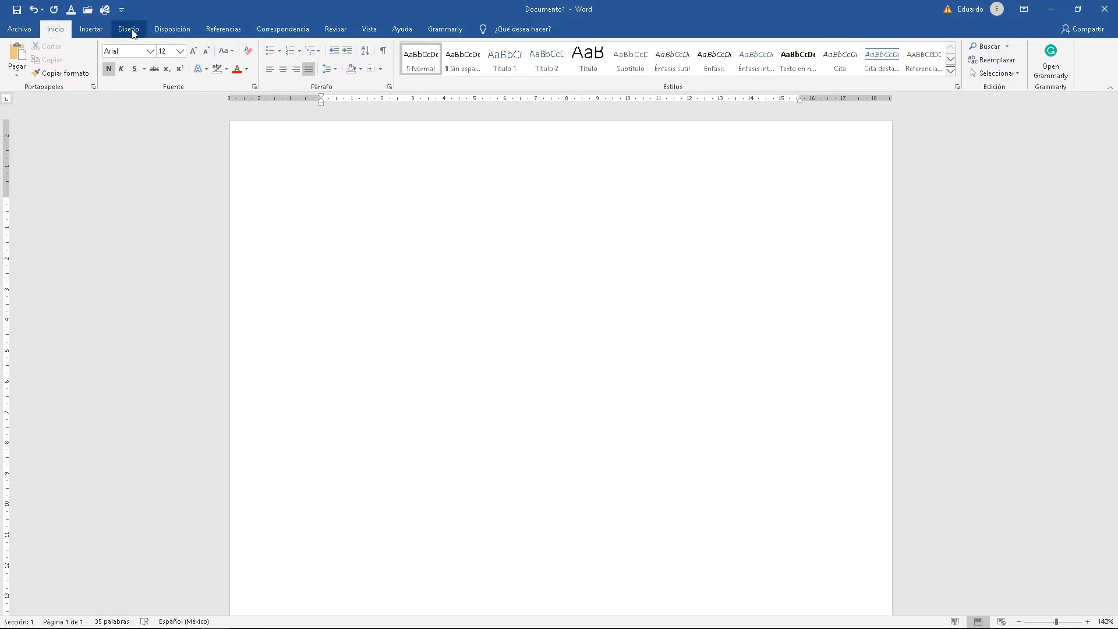
Step: In the blank Word document, set the citation and bibliography style to APA, Sexta edición
left_click(235, 31)
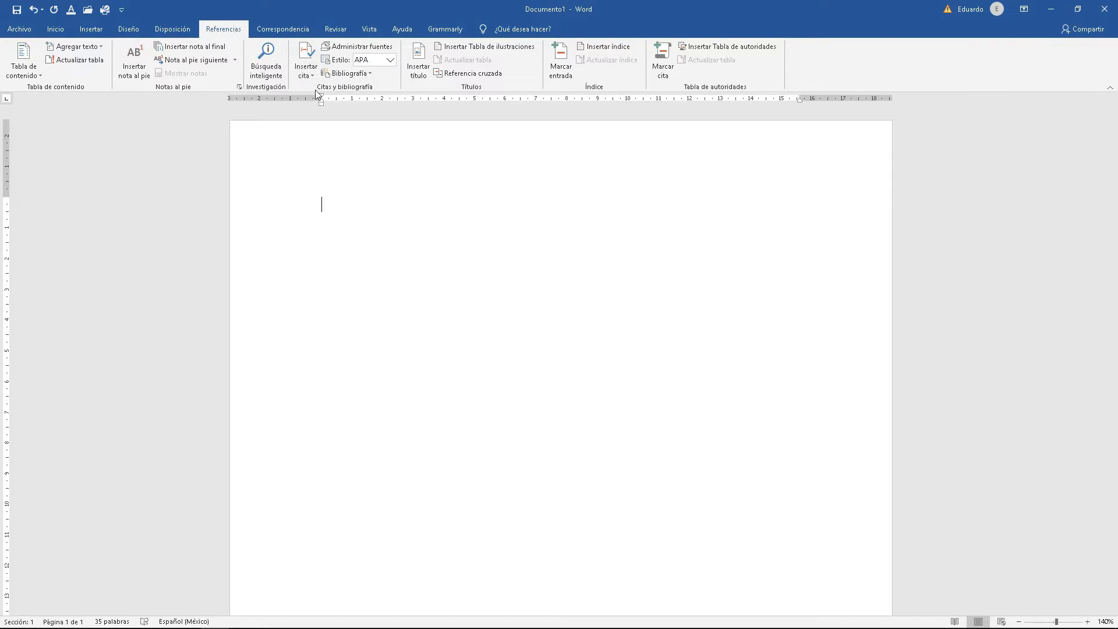
left_click(387, 59)
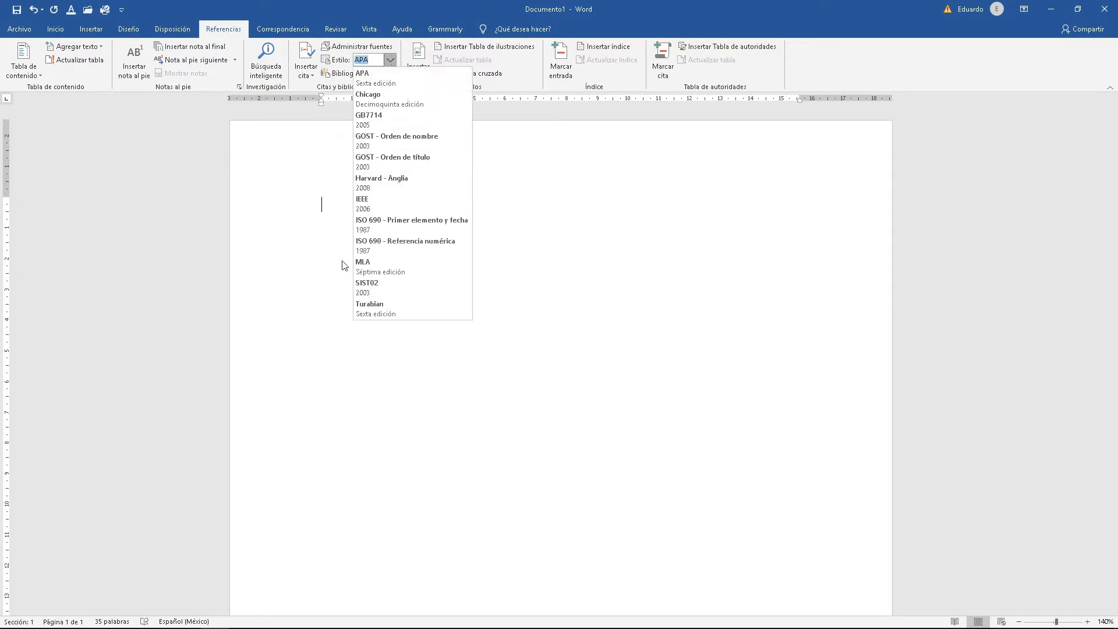
left_click(380, 83)
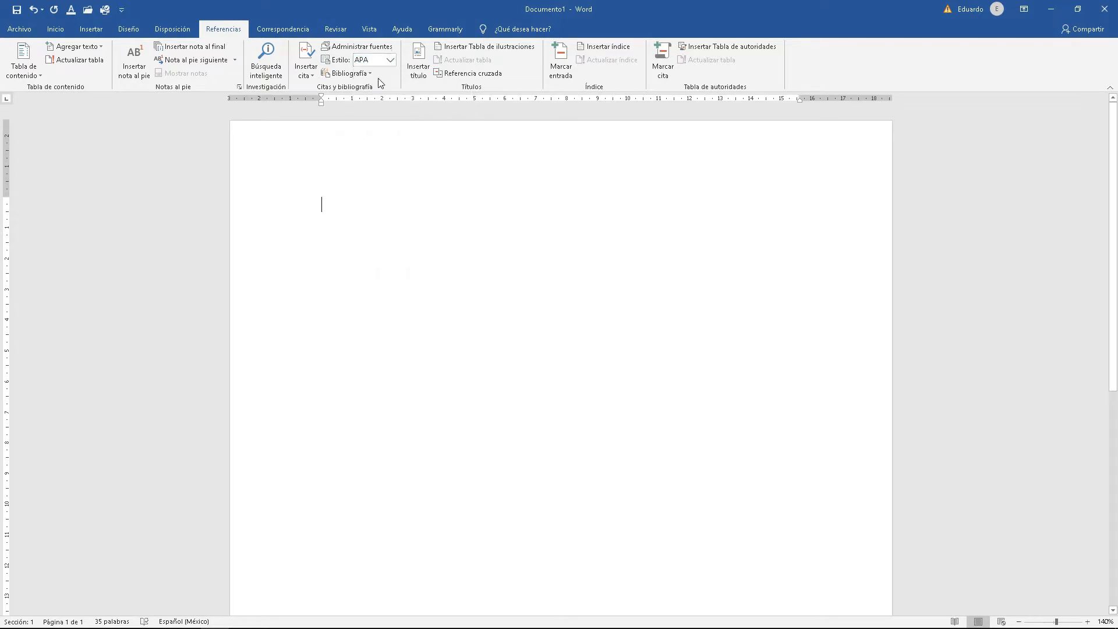
Step: Open the source manager and browse the general list of available sources
left_click(355, 46)
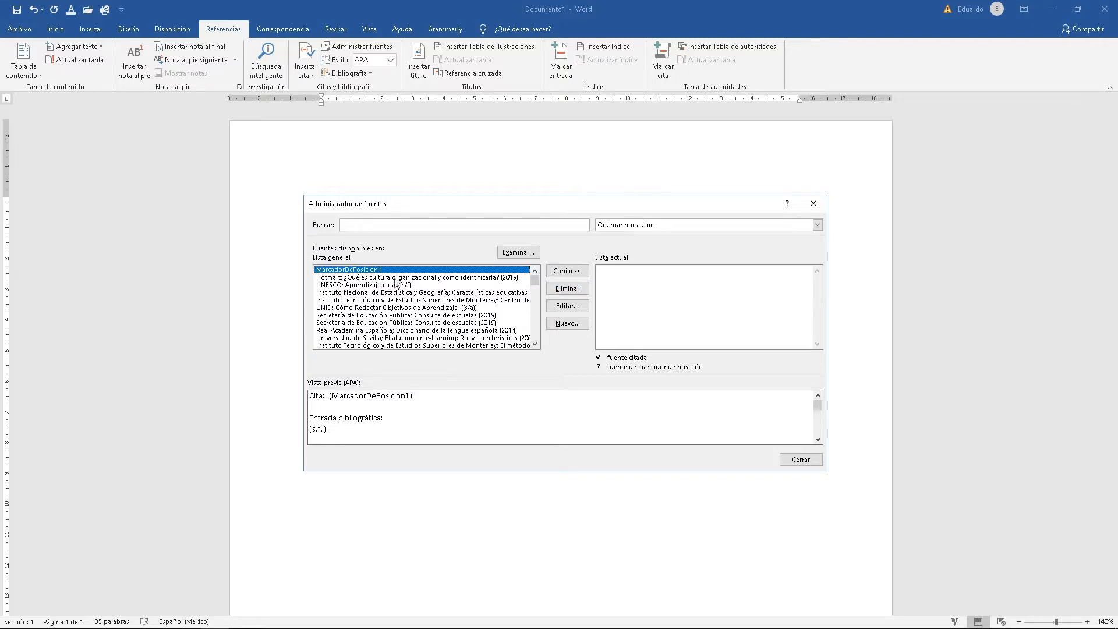
mouse_move(532, 278)
left_mouse_down()
mouse_move(533, 312)
mouse_move(538, 280)
left_mouse_up()
mouse_move(535, 280)
left_mouse_down()
mouse_move(540, 316)
mouse_move(543, 273)
left_mouse_up()
scroll(373, 307, "down", 10)
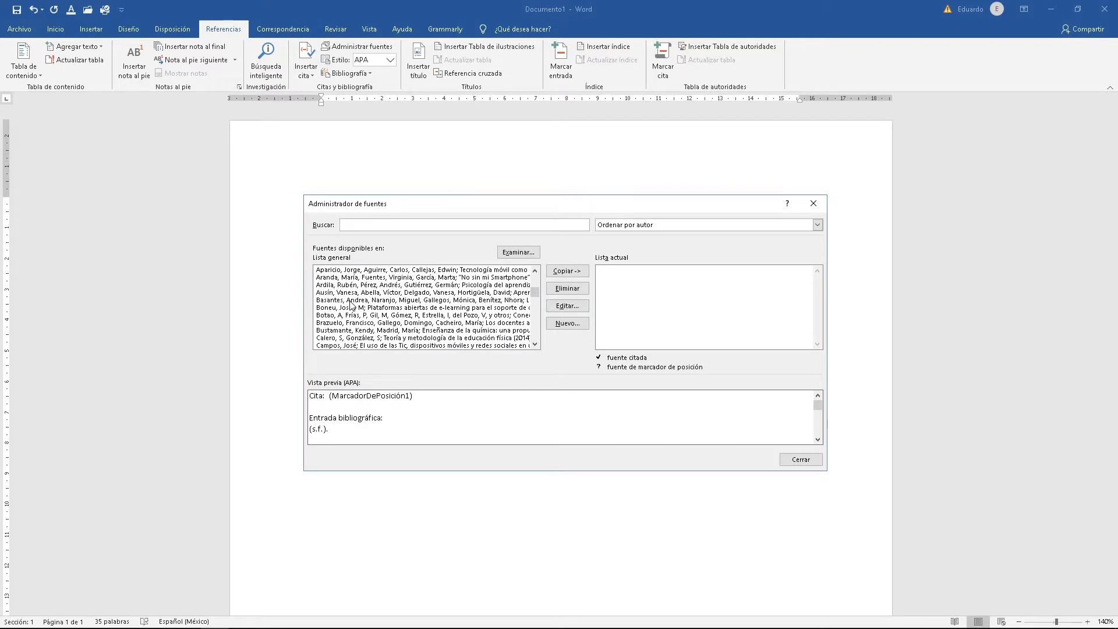
Step: Copy the 2017 source Los Dispositivos Móviles en el Proceso de Aprendizaje to the current list, and delete it from there
left_click(349, 301)
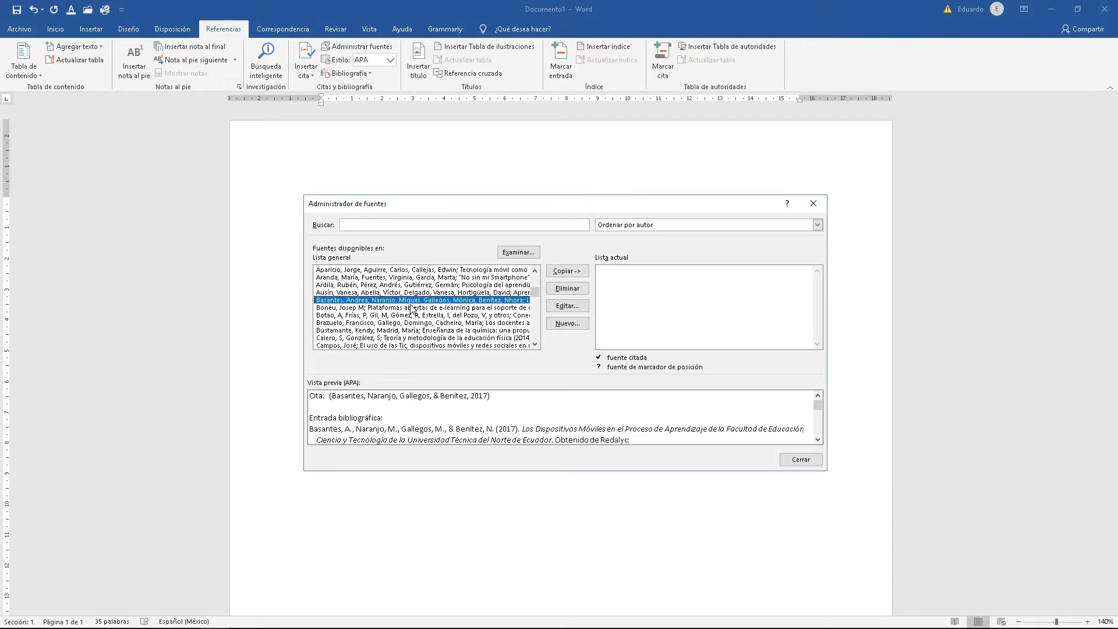
left_click(569, 271)
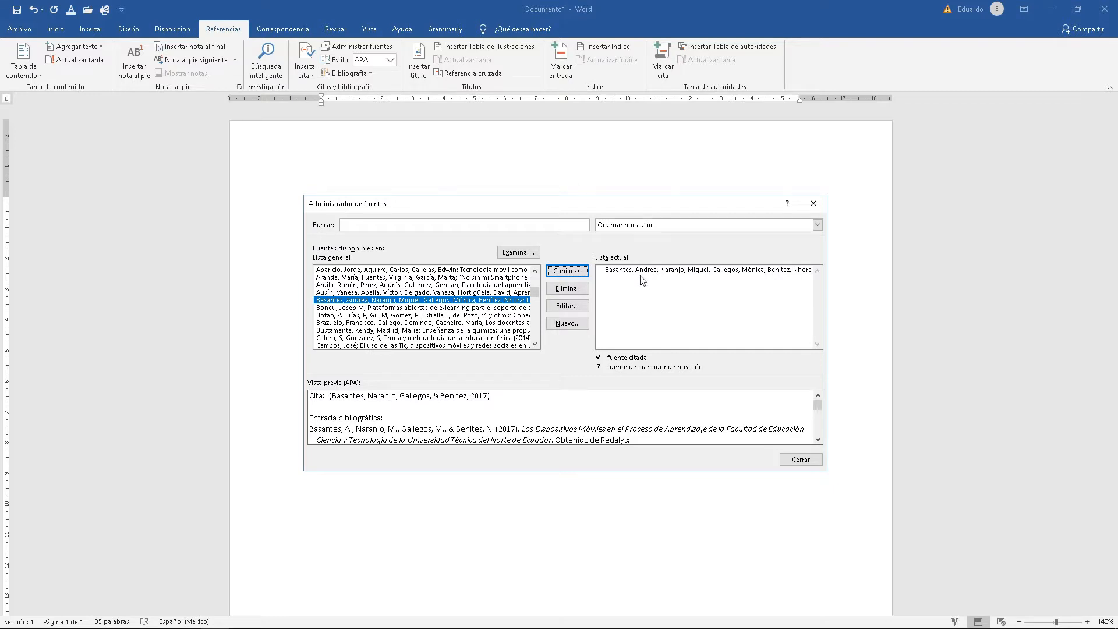
left_click(643, 270)
left_click(564, 289)
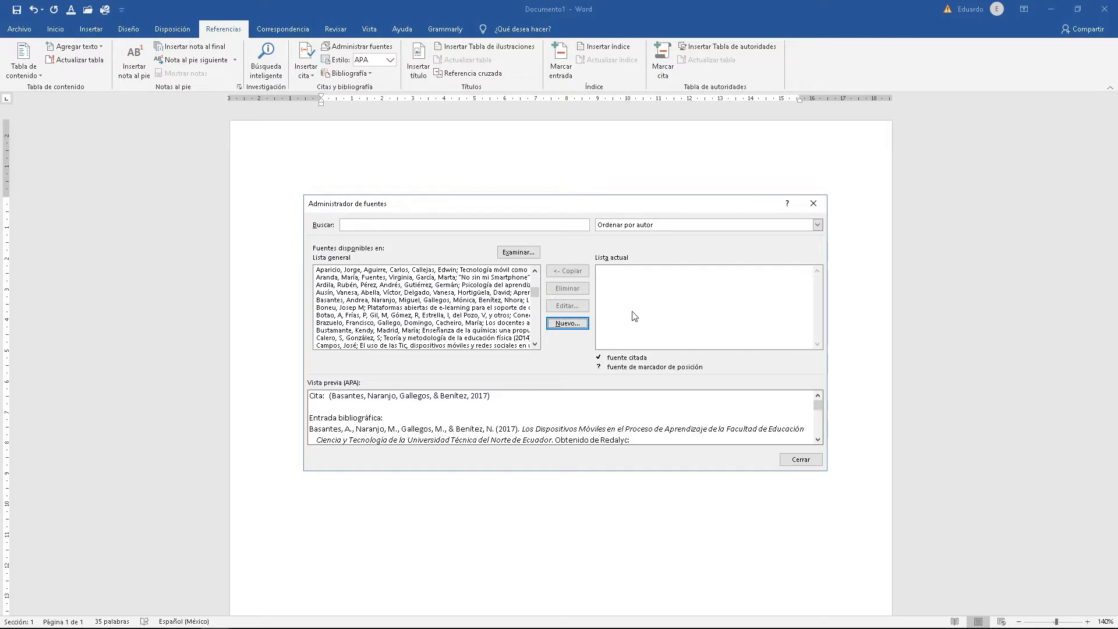
Step: Start creating a new source and look through the available source types, keeping Libro selected
left_click(557, 323)
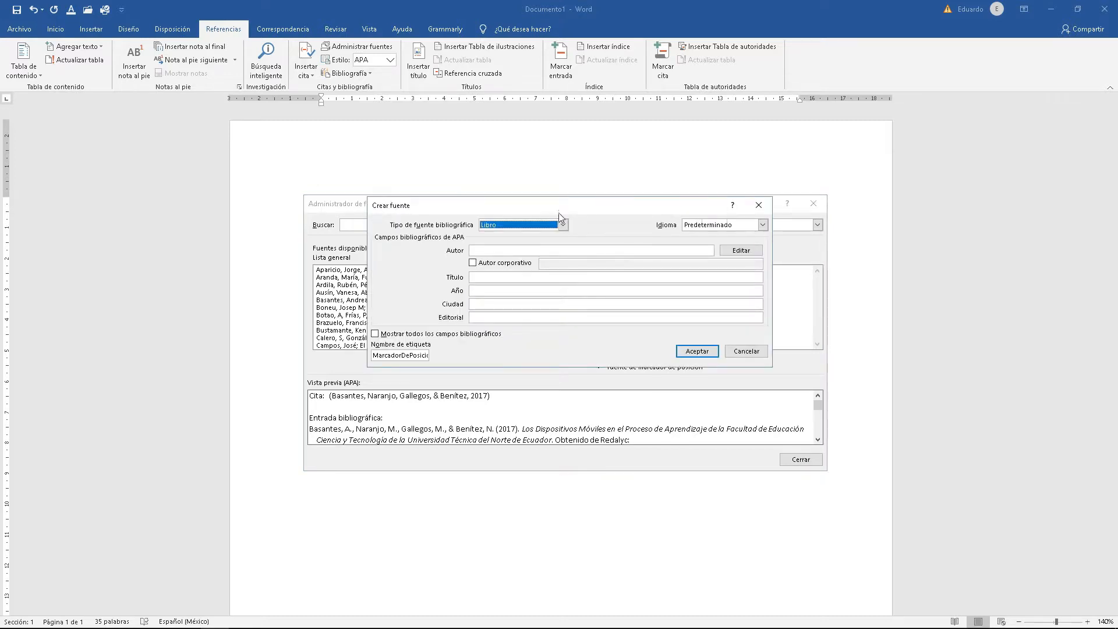
left_click_drag(559, 213, 508, 260)
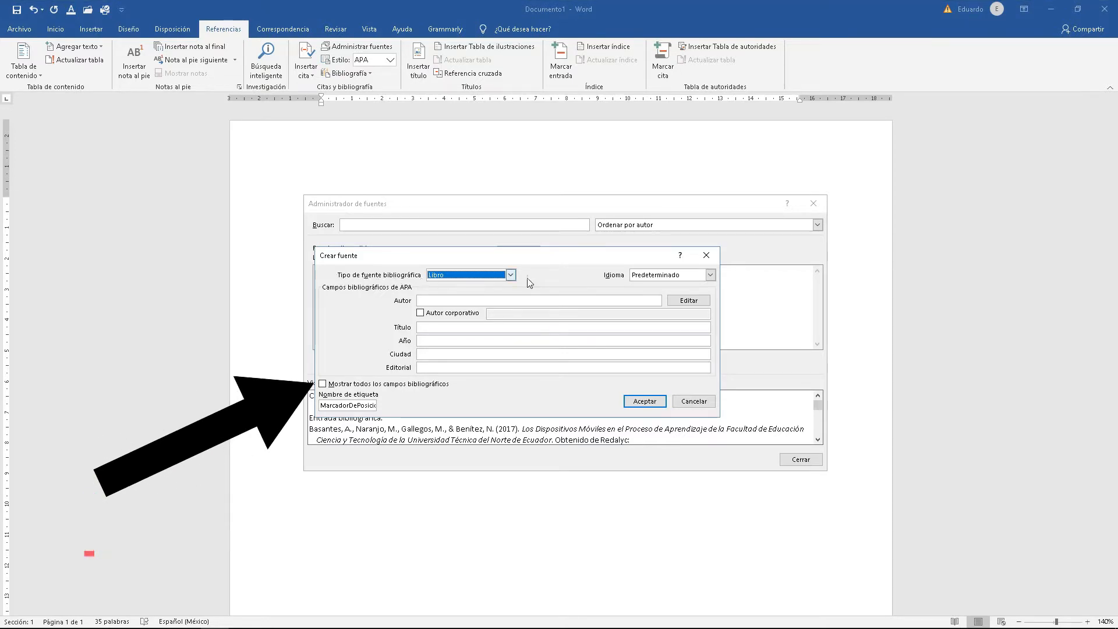
left_click(510, 275)
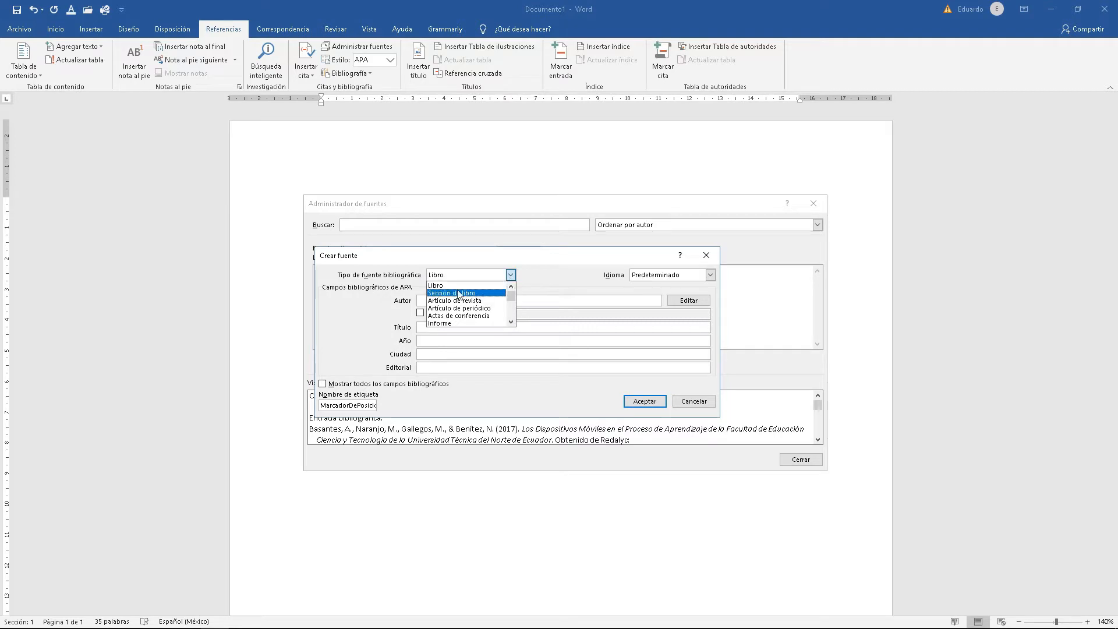
scroll(457, 303, "down", 1)
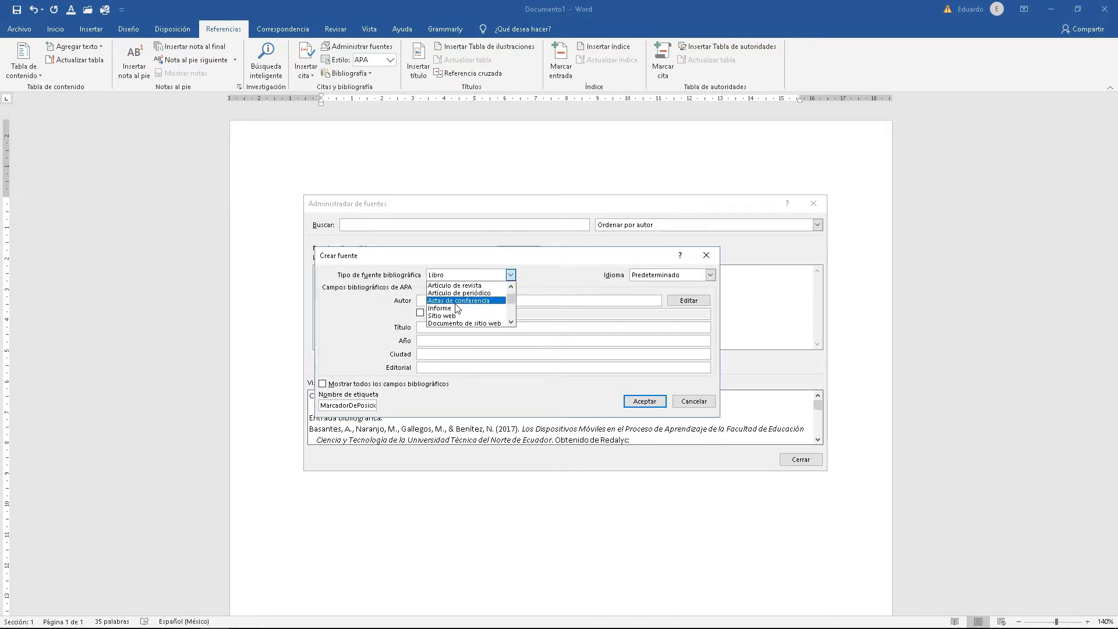
scroll(457, 308, "down", 1)
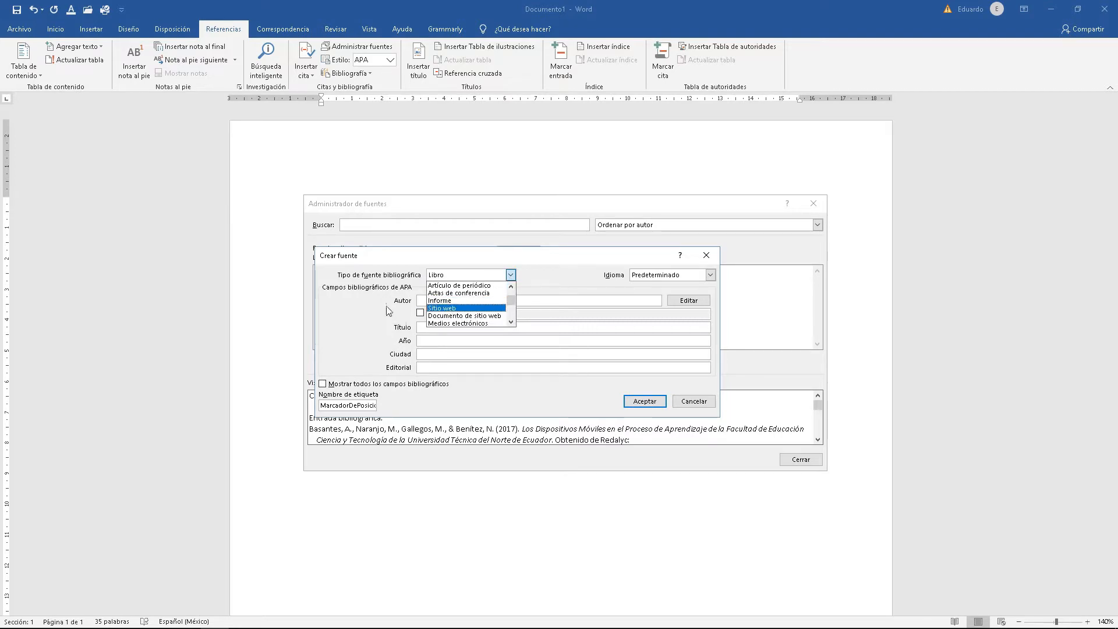
scroll(460, 300, "up", 2)
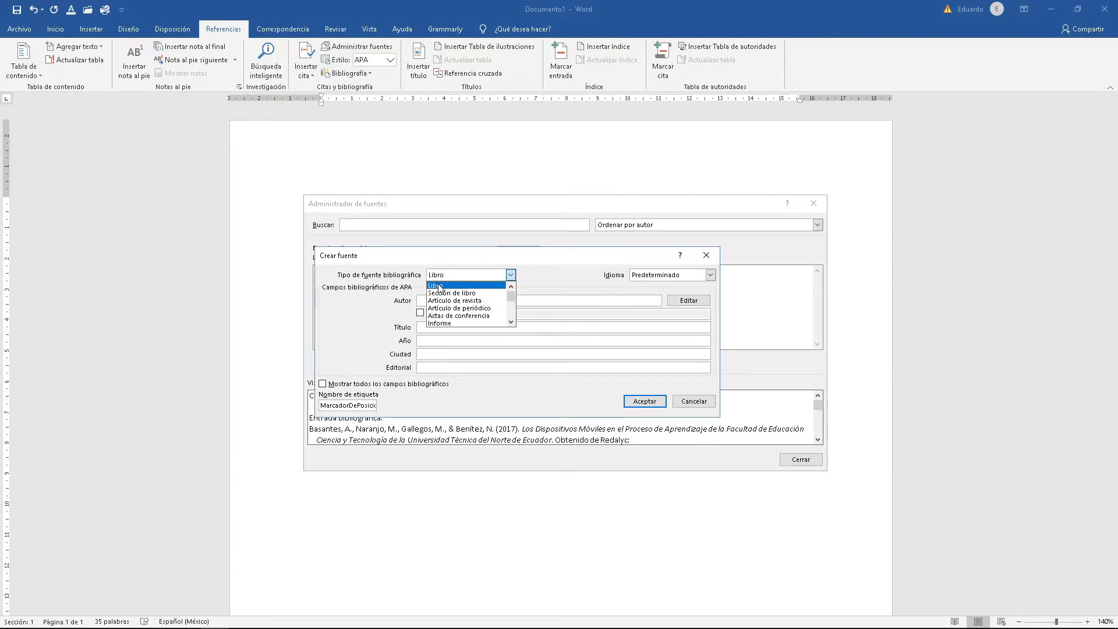
left_click(438, 286)
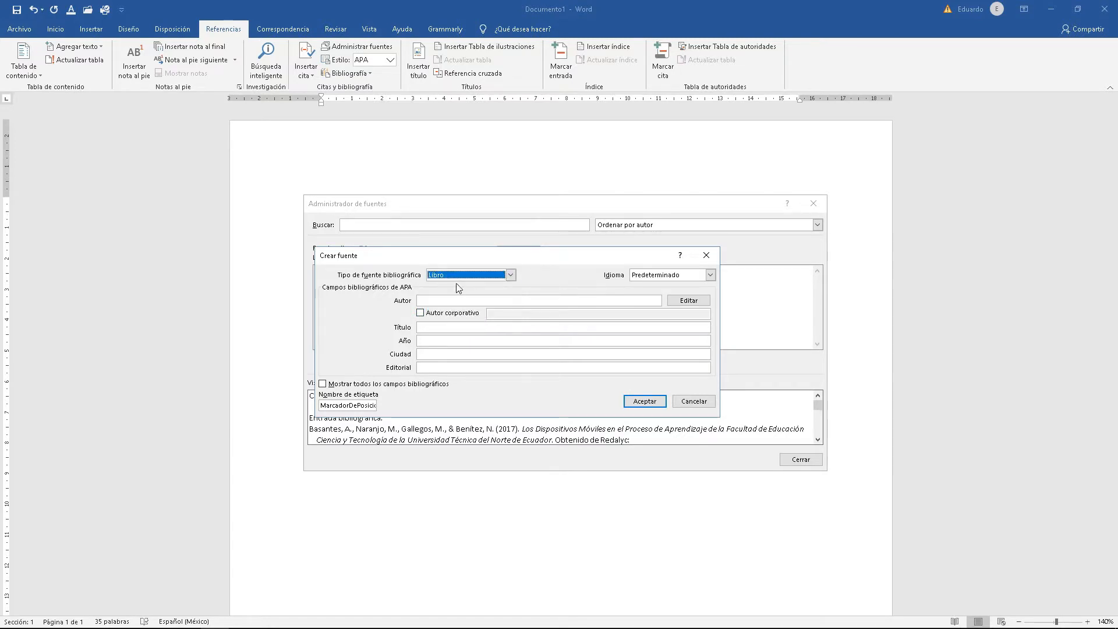
Step: Change the new source's type to Artículo de revista and to Sitio web to compare their bibliographic fields
left_click(507, 277)
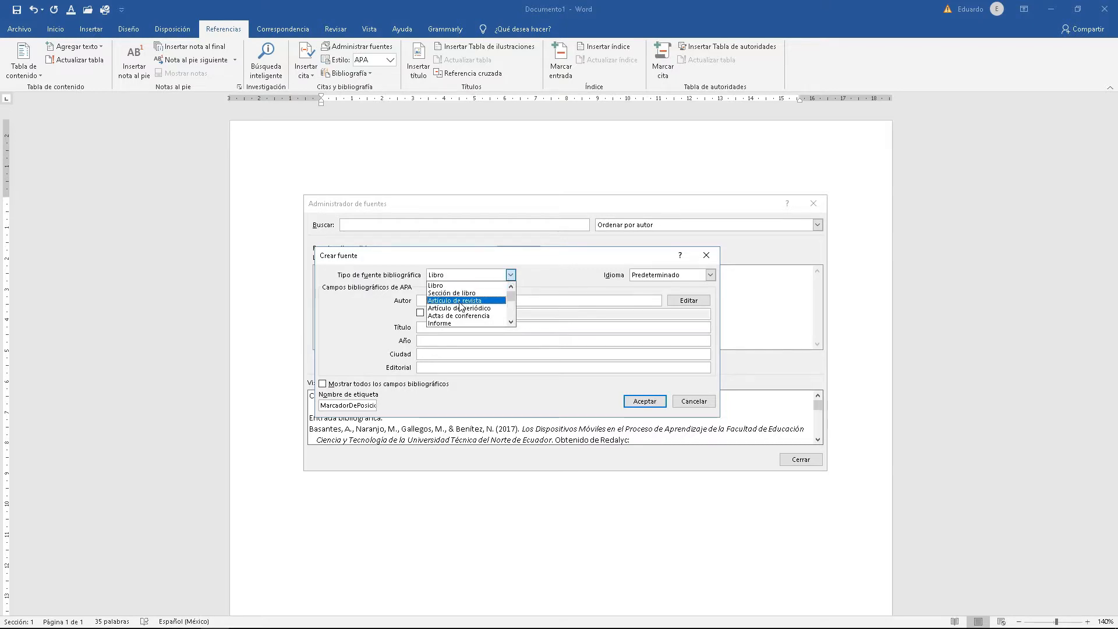
left_click(498, 300)
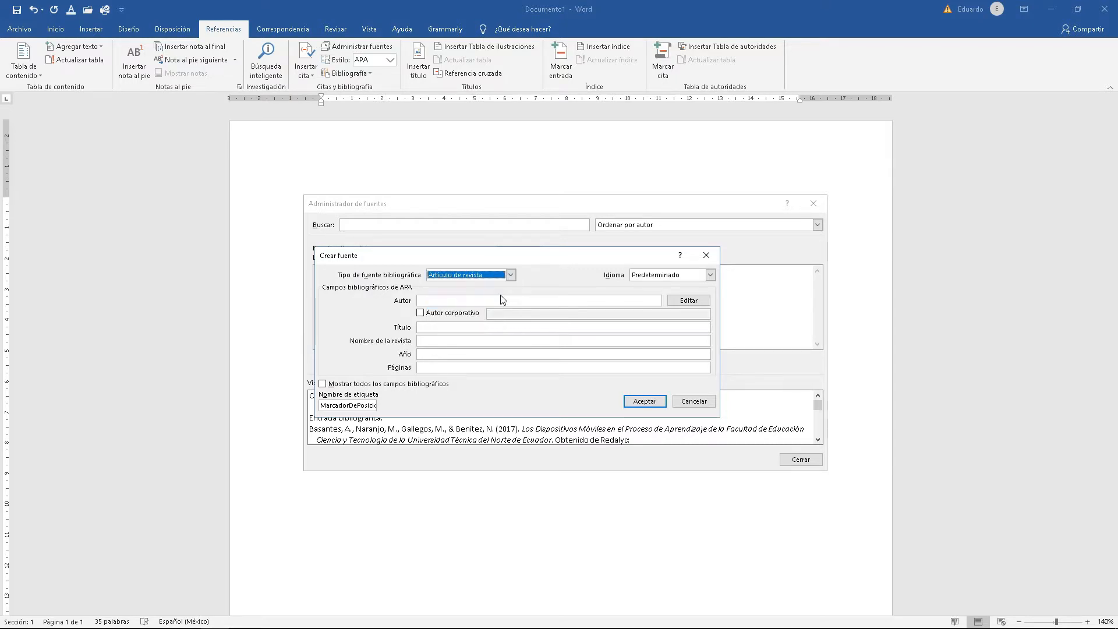
left_click(510, 276)
scroll(460, 308, "down", 1)
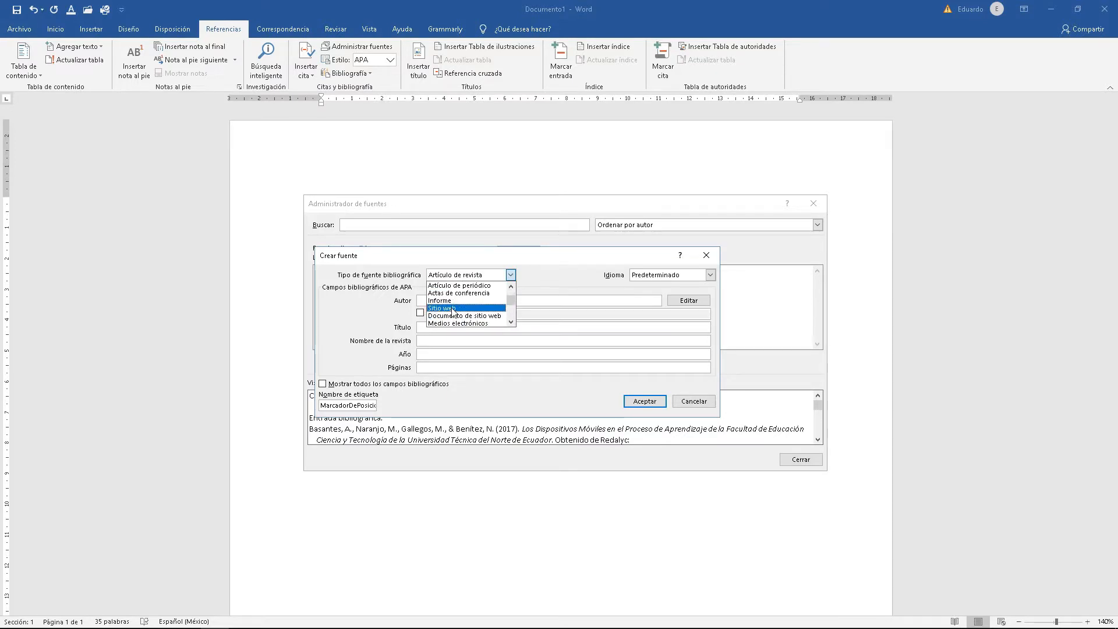
left_click(453, 309)
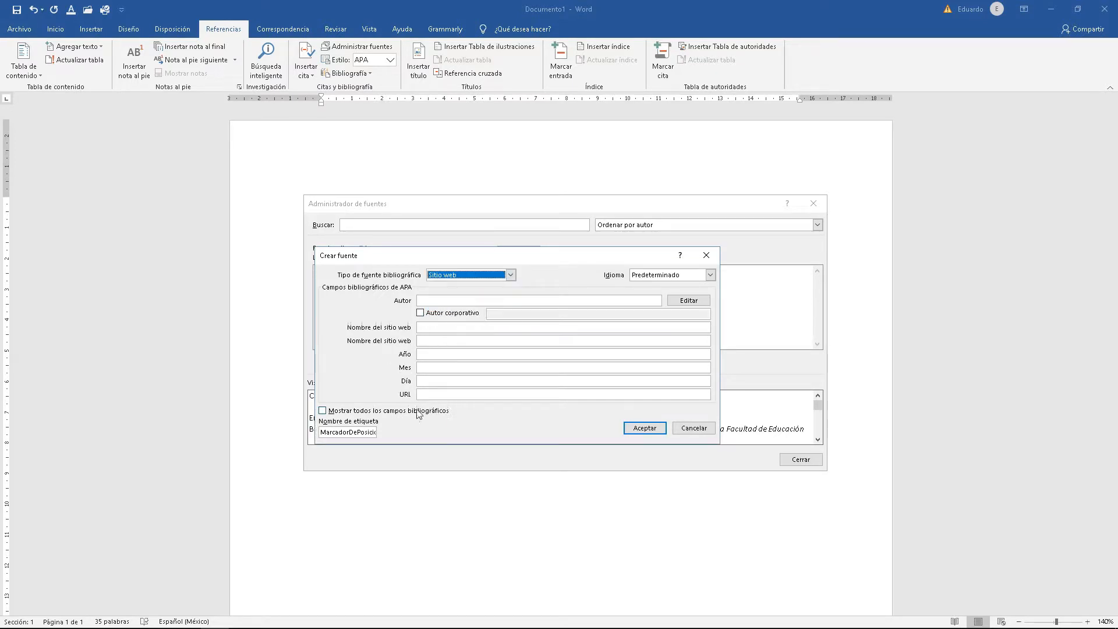
Step: Examine the other source types available for the new source, including Documento de sitio web
left_click(511, 275)
scroll(463, 308, "down", 2)
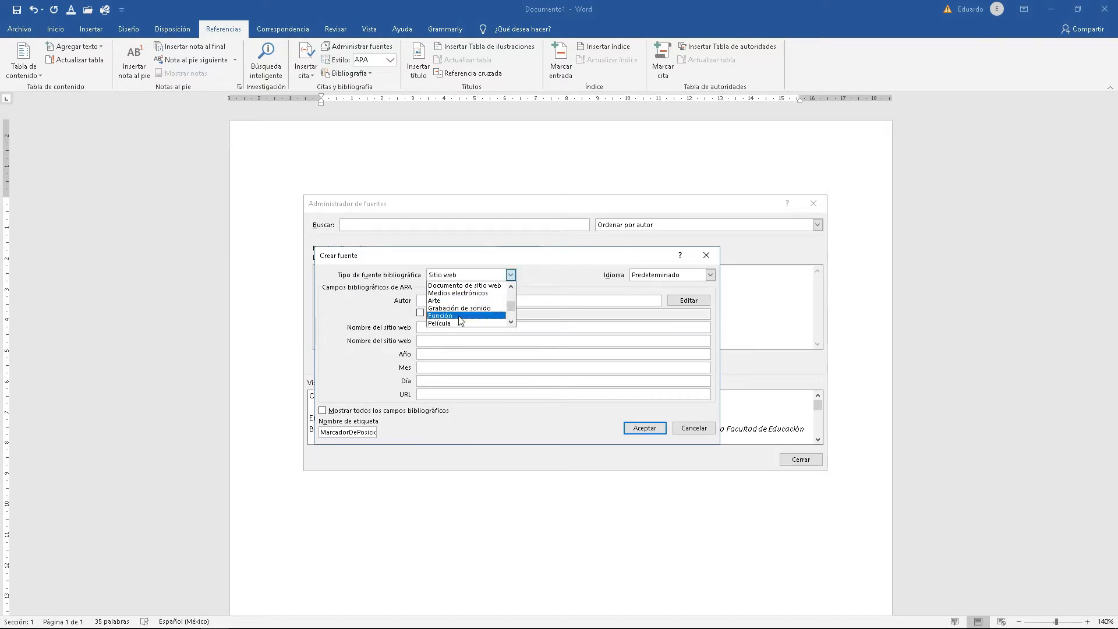
scroll(459, 315, "up", 2)
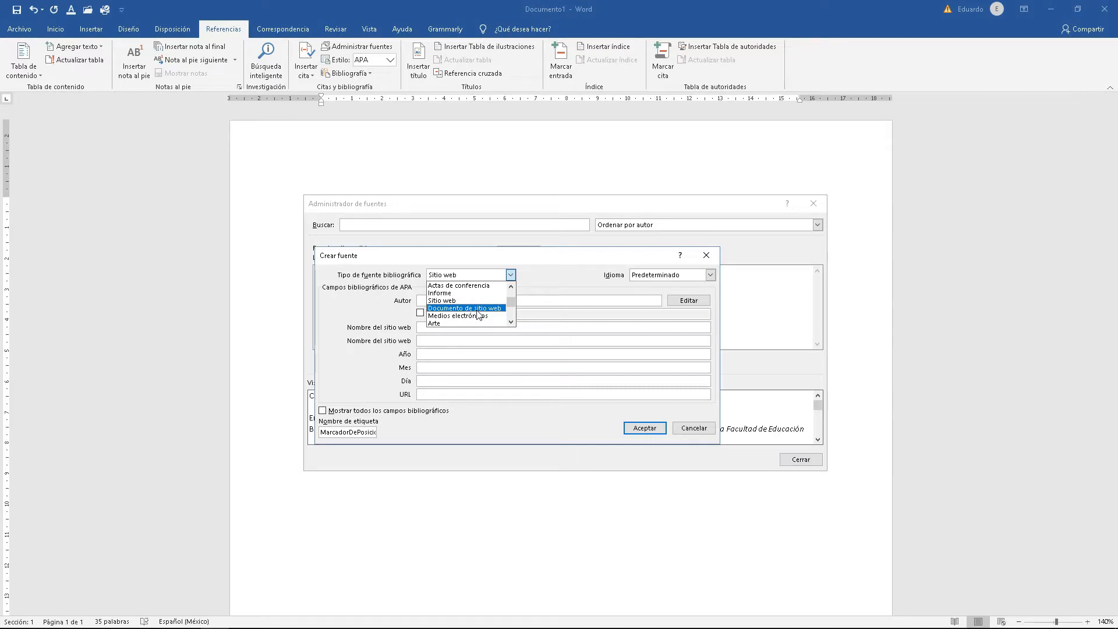
scroll(465, 305, "up", 2)
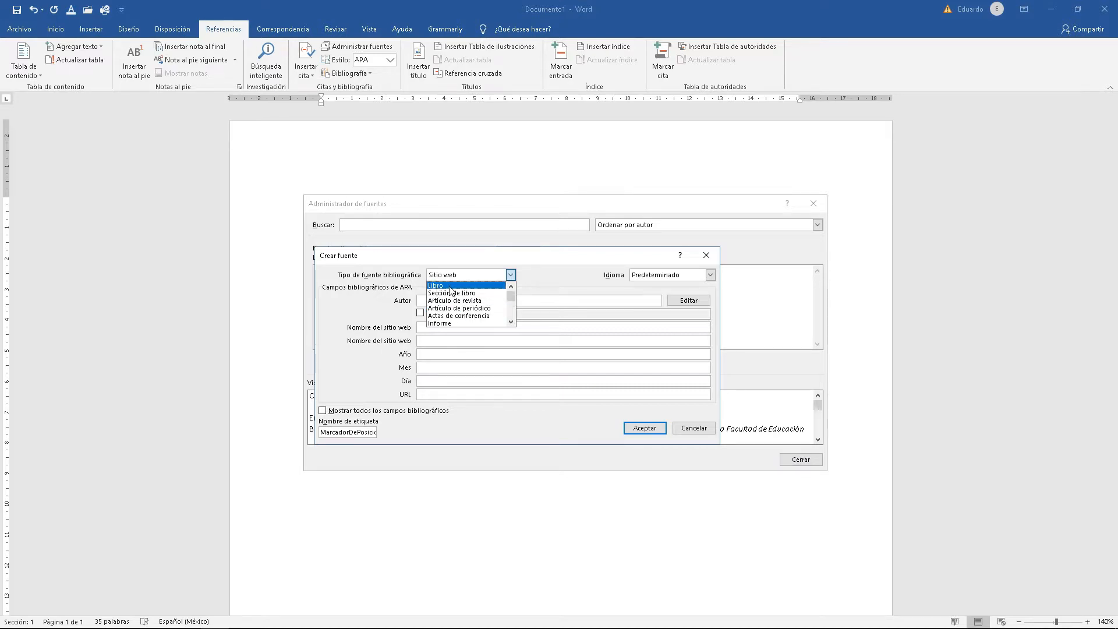
scroll(452, 297, "down", 2)
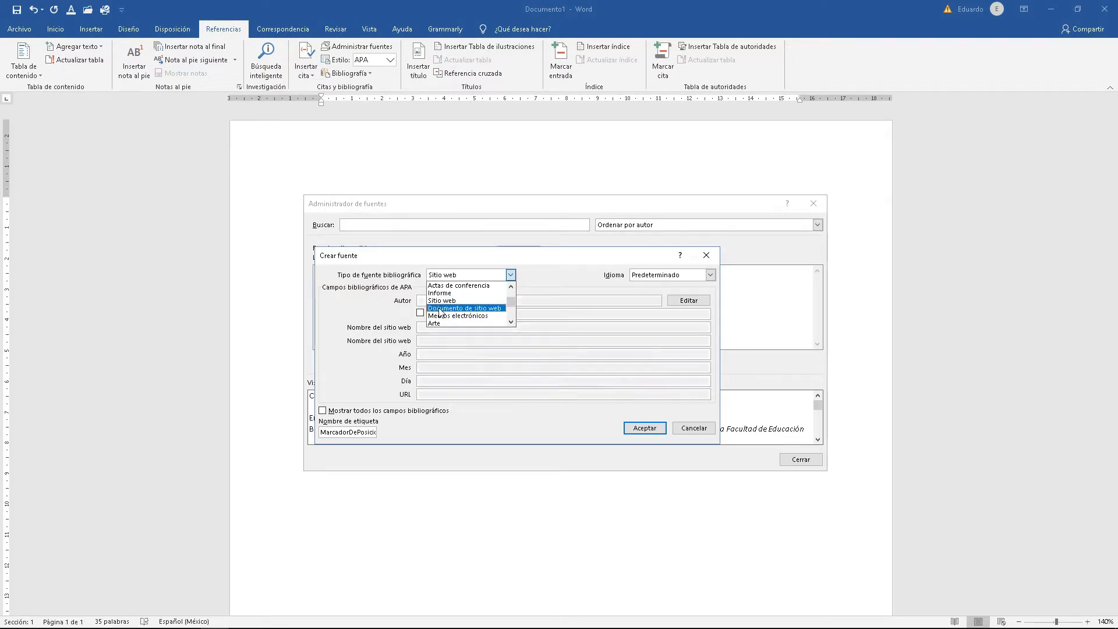
left_click(440, 309)
left_click(451, 300)
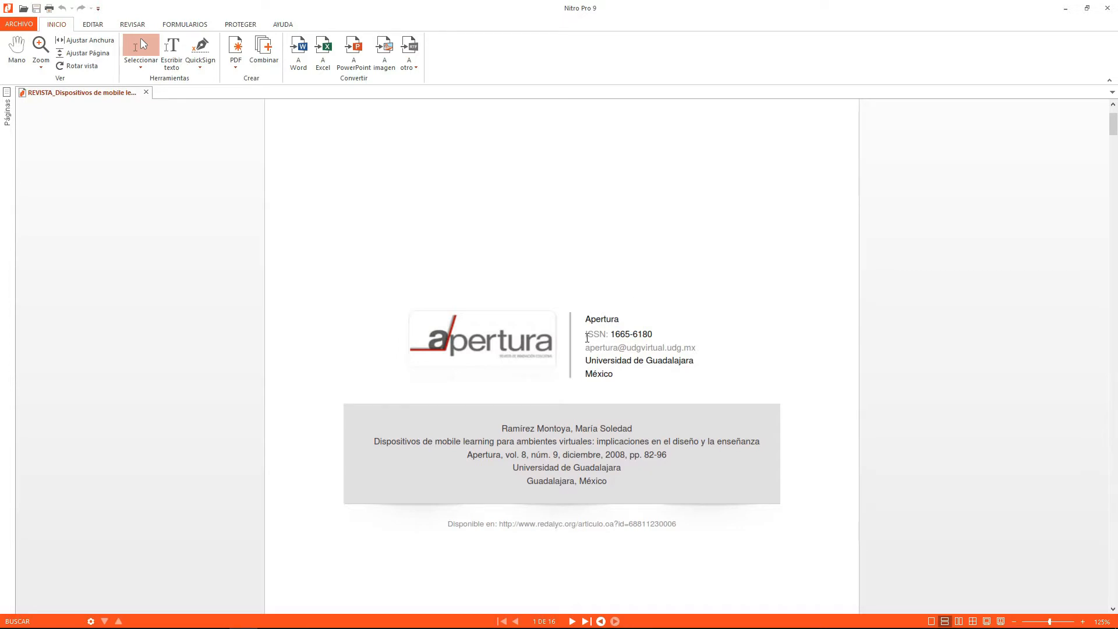
Step: Highlight the ISSN label beside the Apertura logo on the PDF article's first page
left_click_drag(587, 338, 605, 336)
scroll(594, 360, "down", 1)
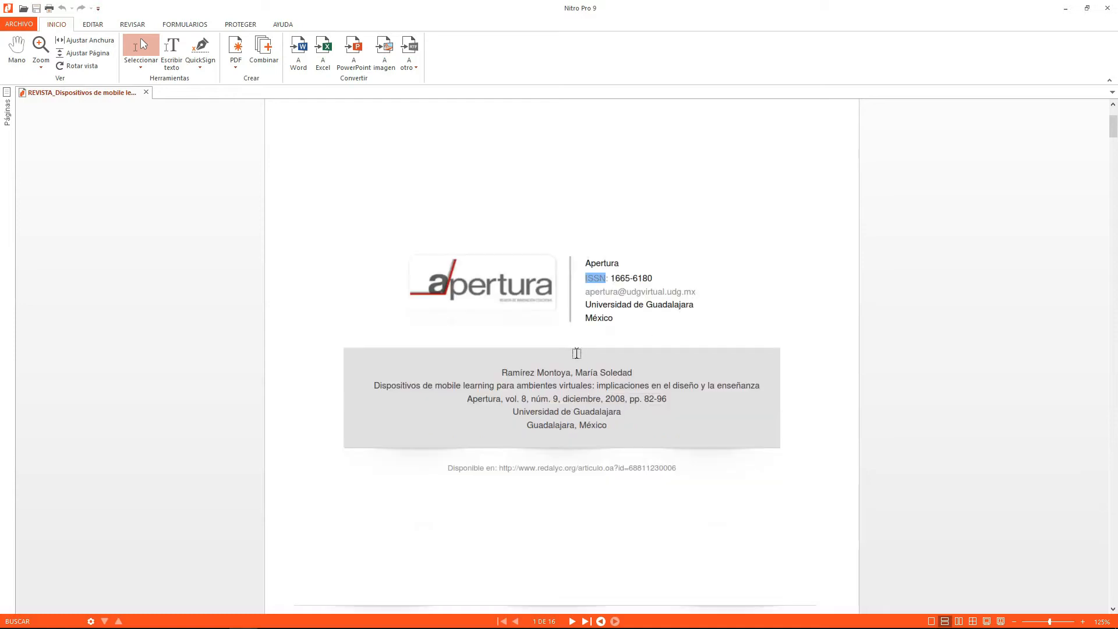
Step: Copy the author's full name from the article PDF in Nitro Pro into the Autor field of the new source in Word
scroll(575, 382, "up", 1)
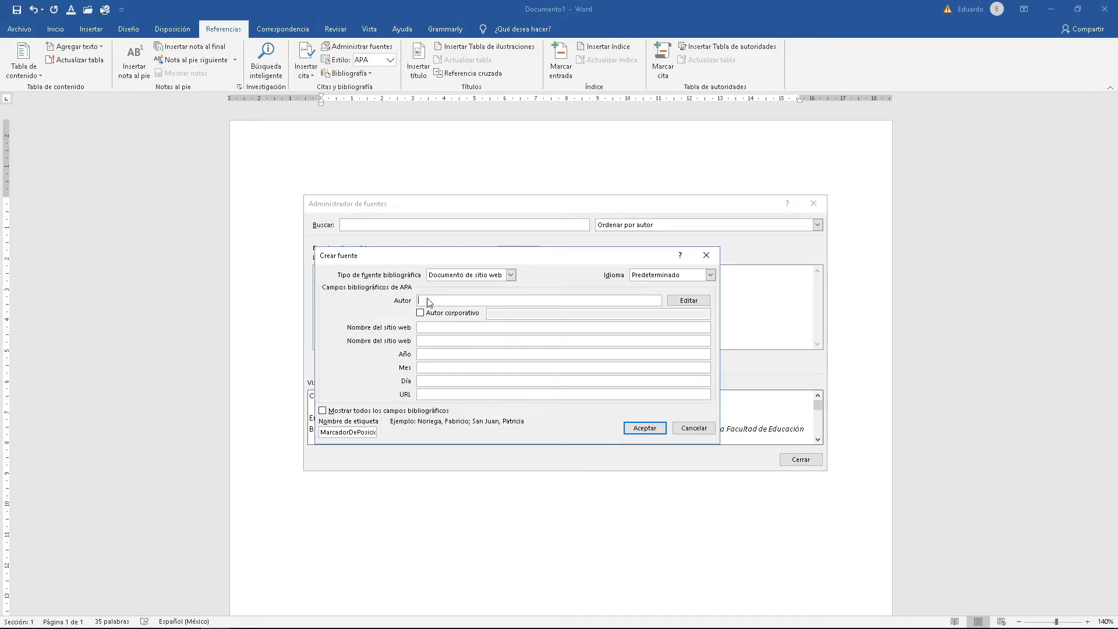
key("alt+Tab")
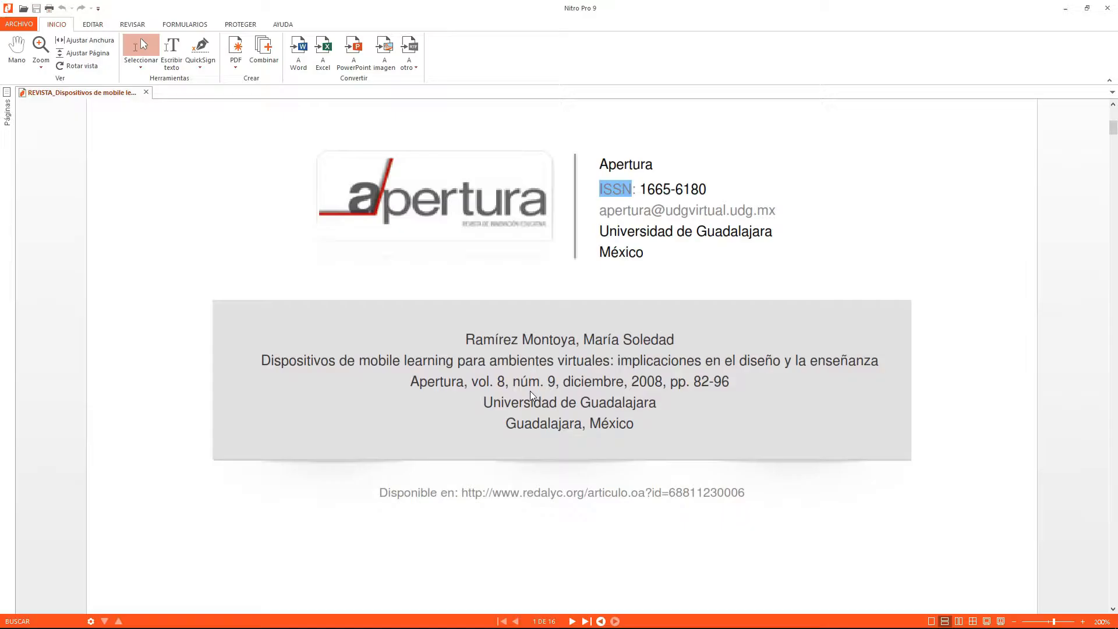
left_click_drag(465, 339, 675, 340)
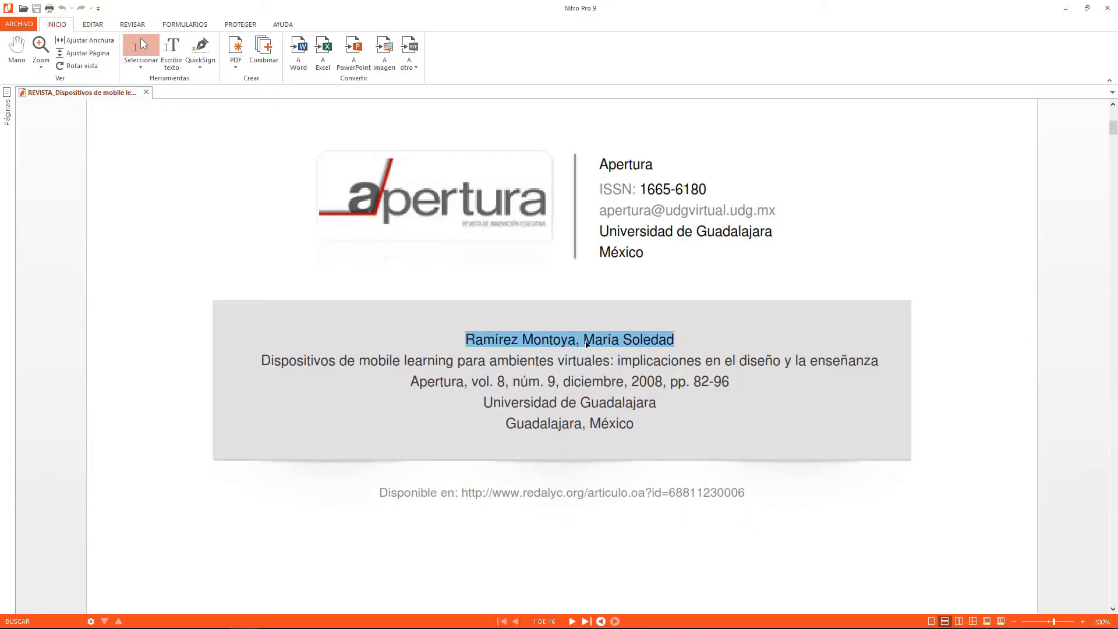
right_click(588, 341)
left_click(622, 349)
key("alt+Tab")
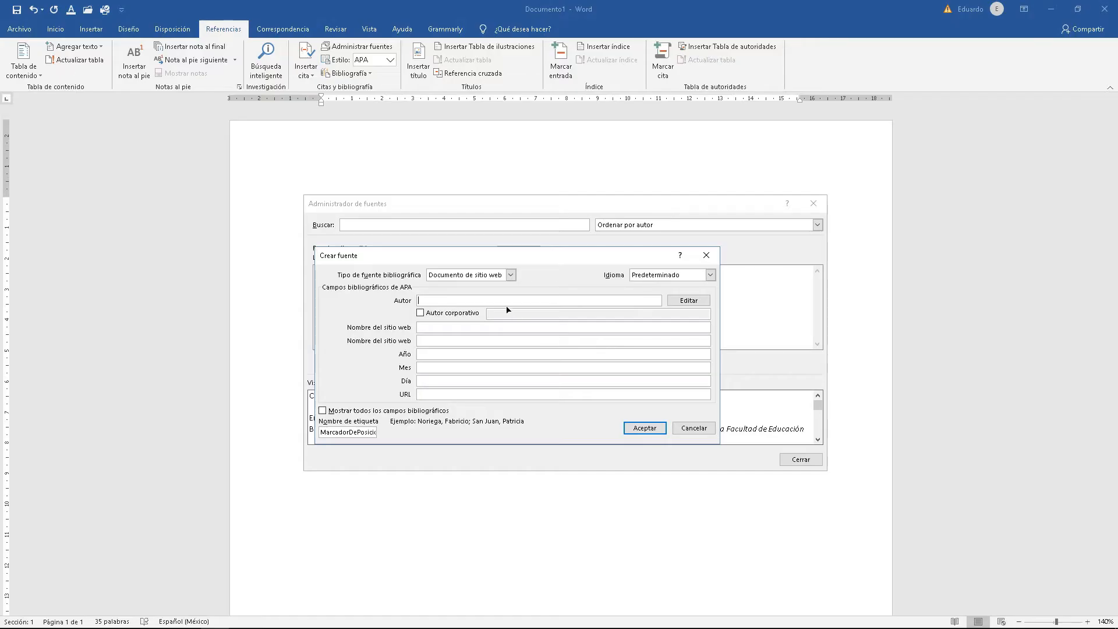
key("ctrl+v")
Step: Shorten the author entry to the first surname, a comma and the first-name initial
left_click_drag(470, 301, 444, 300)
key("BackSpace")
key("BackSpace")
key("Delete")
type(",")
left_click_drag(495, 300, 464, 297)
key("BackSpace")
key("BackSpace")
key("BackSpace")
key("BackSpace")
key("BackSpace")
Step: Try adding a second example author as surname and initial after the first one, and remove it again
type("González, A")
left_click_drag(496, 302, 456, 303)
key("BackSpace")
Step: Copy the article's full title from the PDF into the first Nombre del sitio web field of the source
left_click(445, 325)
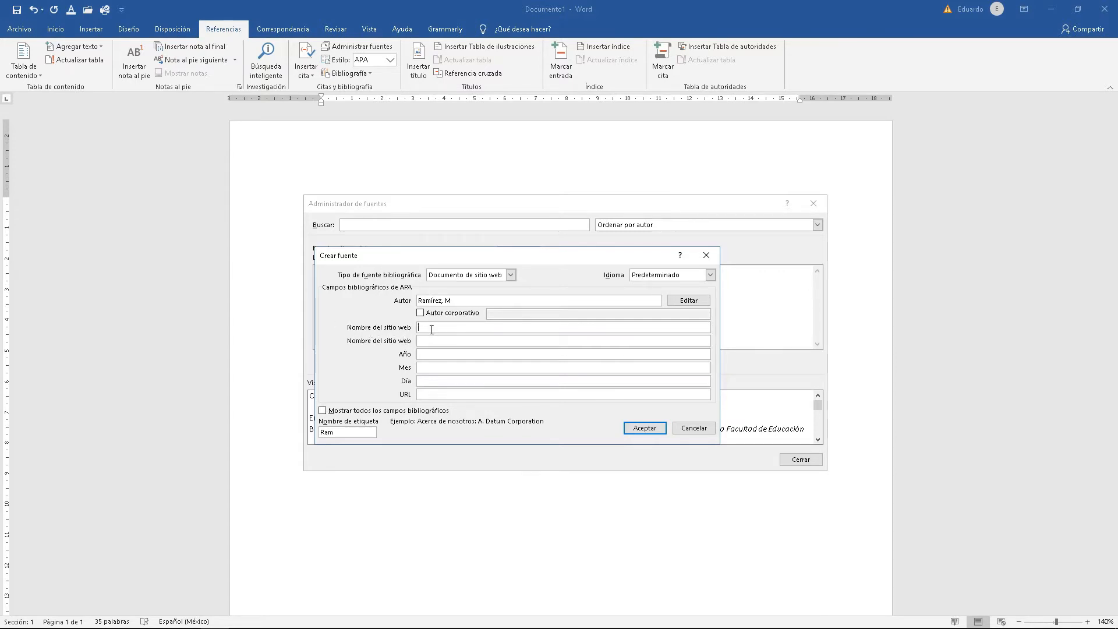
key("alt+Tab")
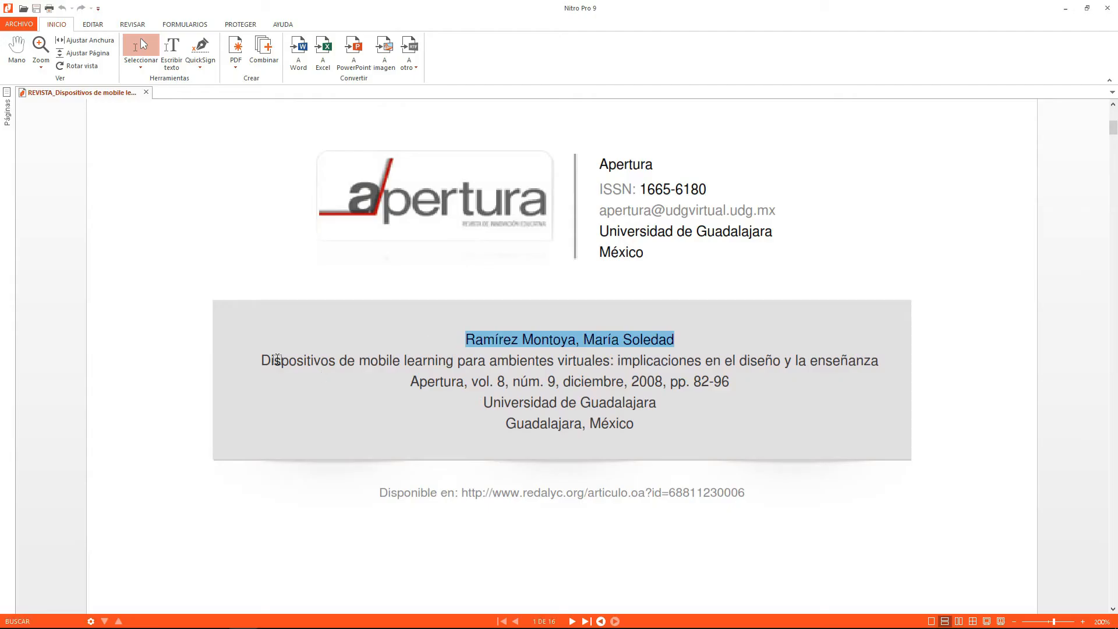
left_click_drag(260, 360, 880, 354)
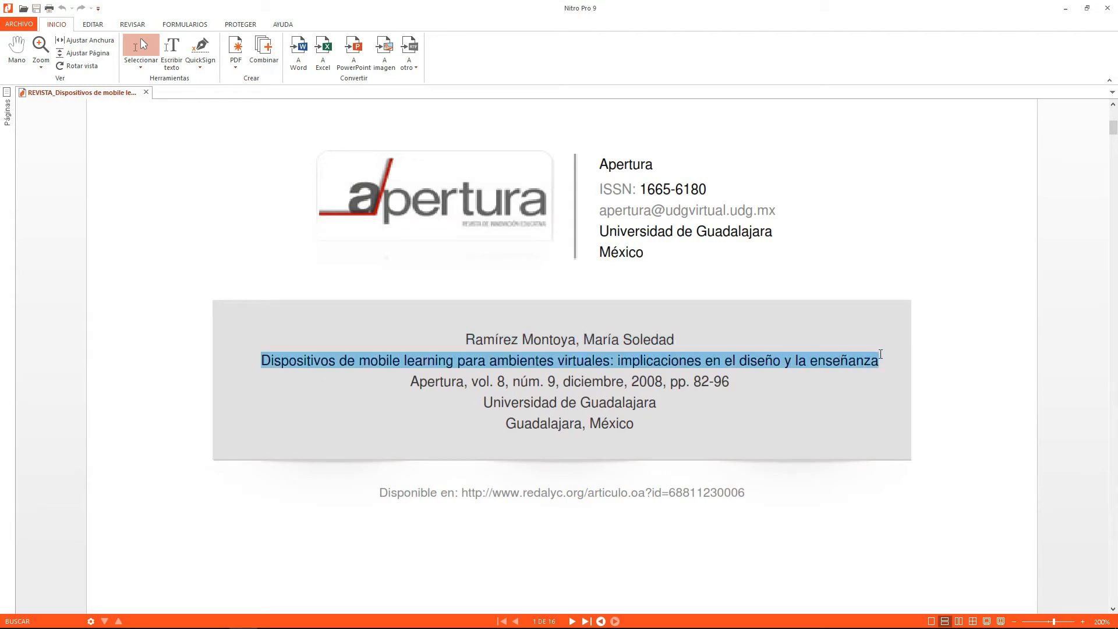
right_click(415, 365)
left_click(433, 374)
key("alt+Tab")
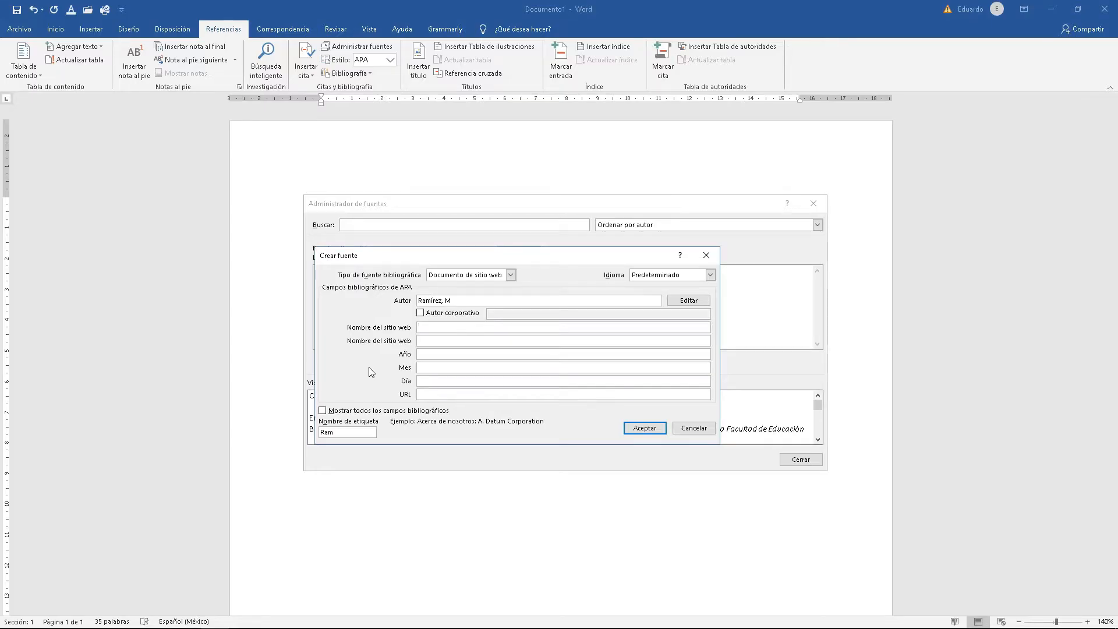
key("ctrl+v")
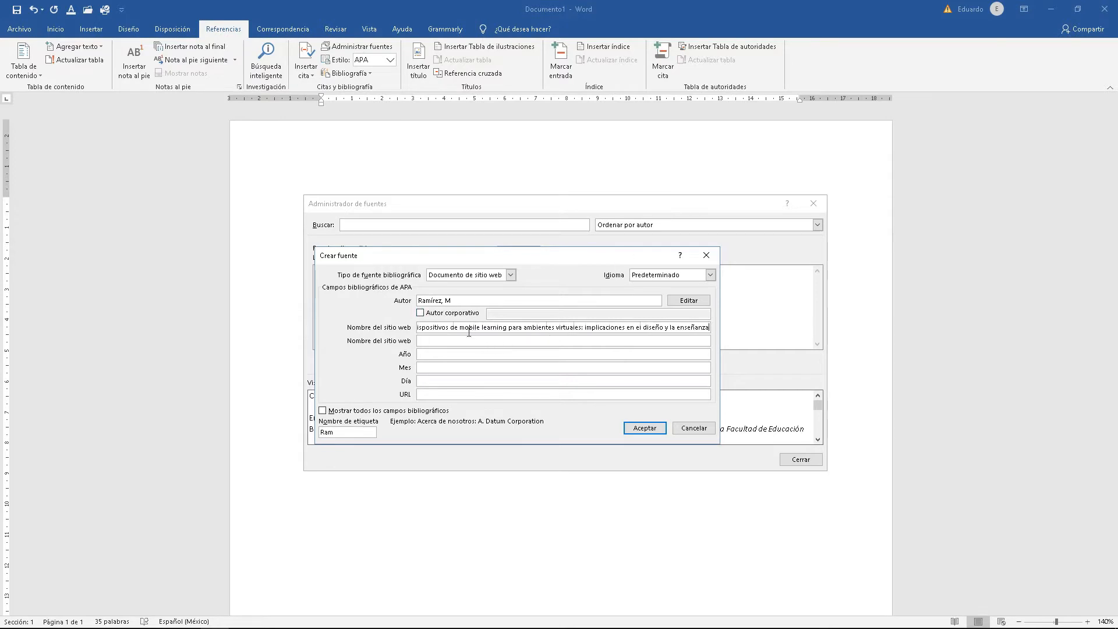
left_click_drag(459, 328, 379, 326)
left_click(516, 327)
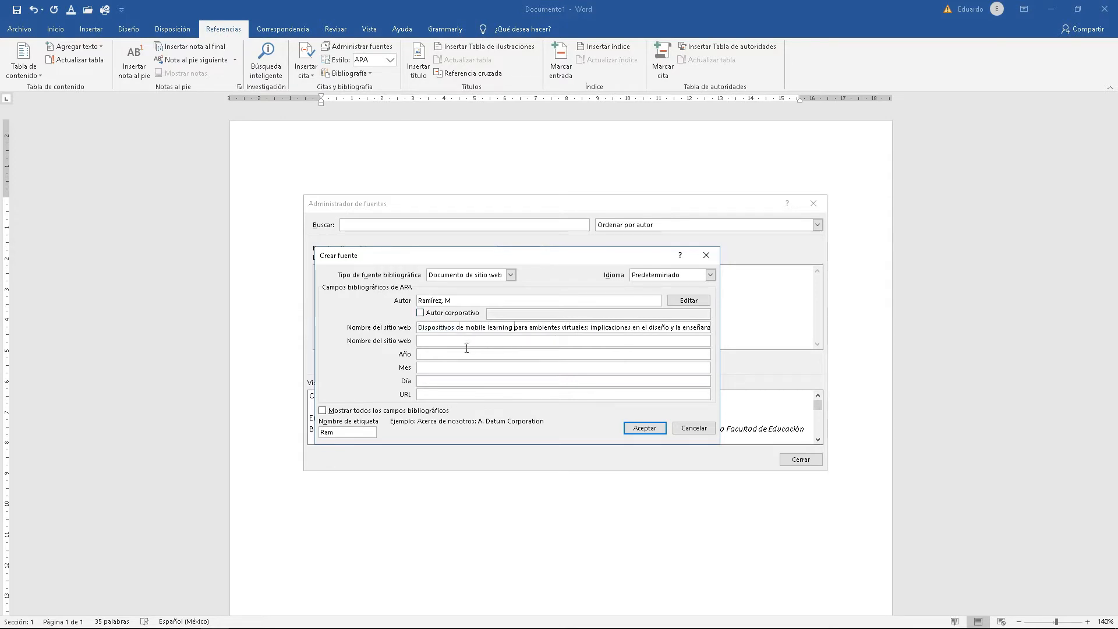
Step: Enter Redalyc as the second Nombre del sitio web and 2008, the year given in the PDF, as the Año
left_click(446, 340)
type("edalyc")
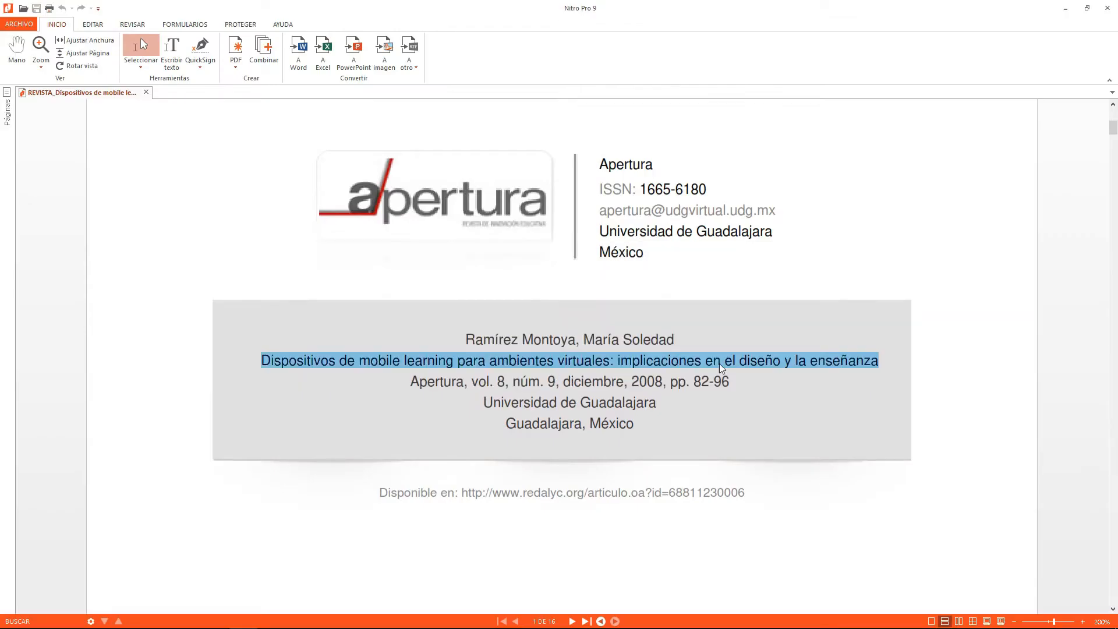
left_click_drag(633, 386, 662, 384)
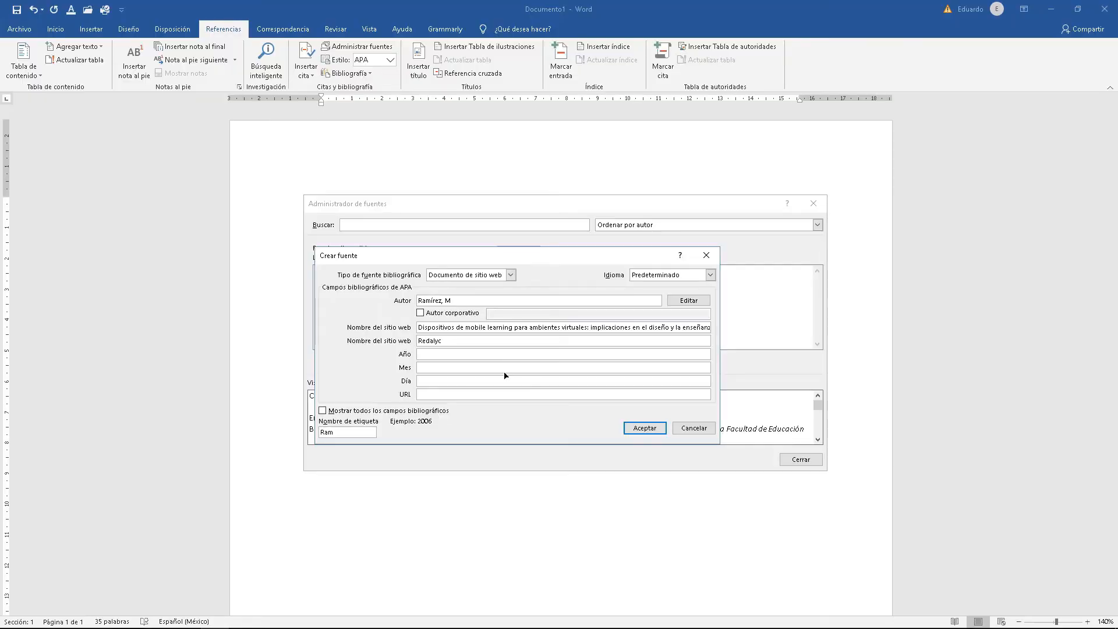
type("2008")
left_click(505, 372)
key("Tab")
key("Tab")
key("alt+Tab")
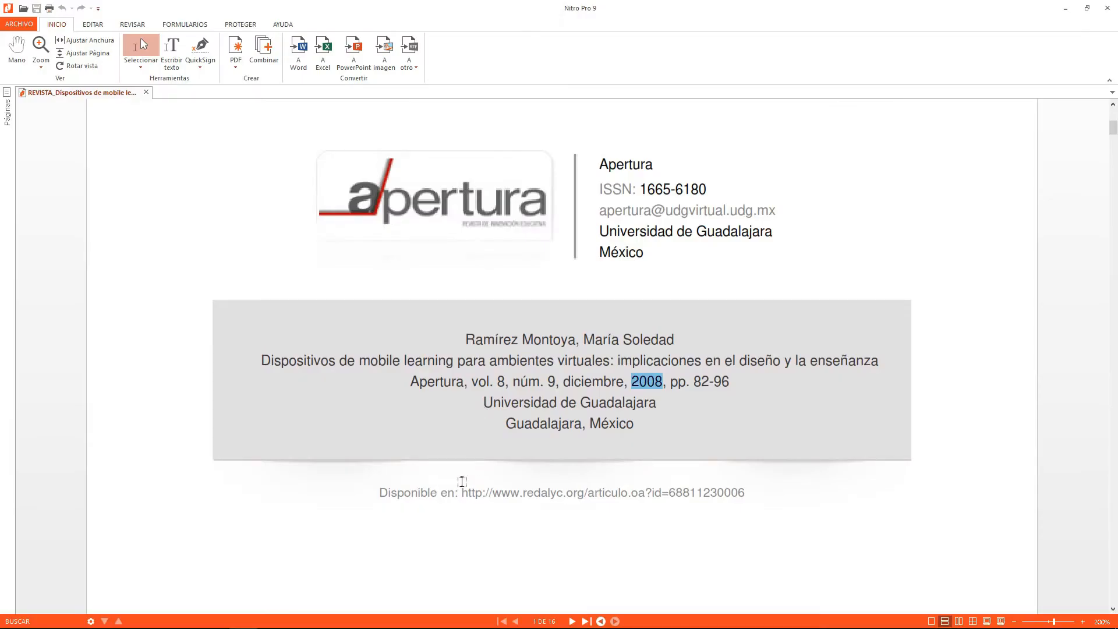
scroll(463, 481, "down", 1)
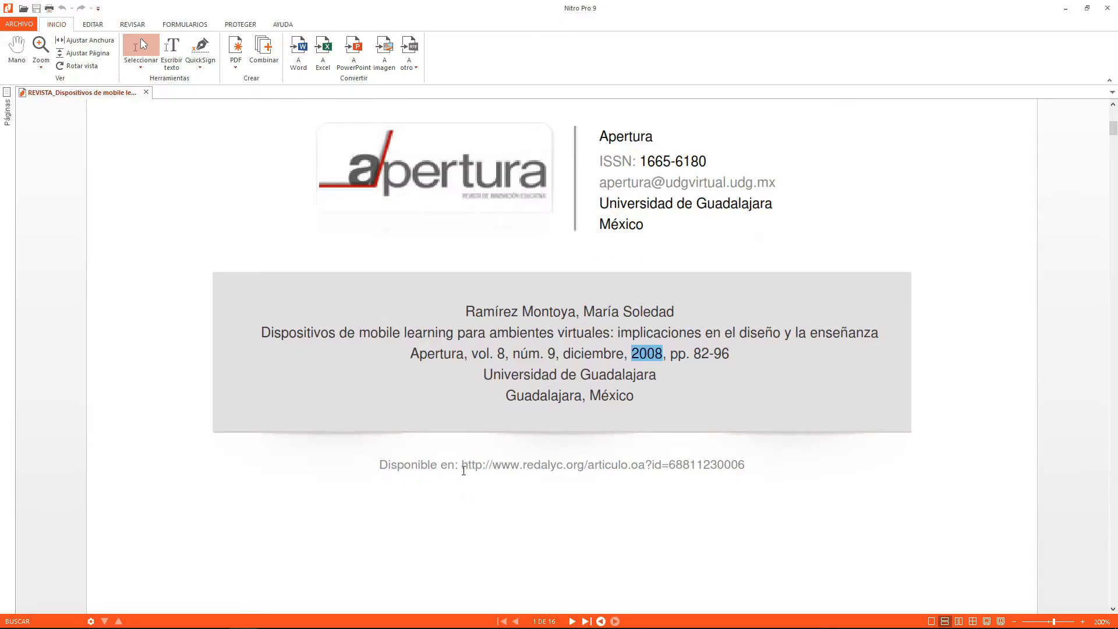
left_click_drag(463, 464, 760, 457)
key("ctrl+c")
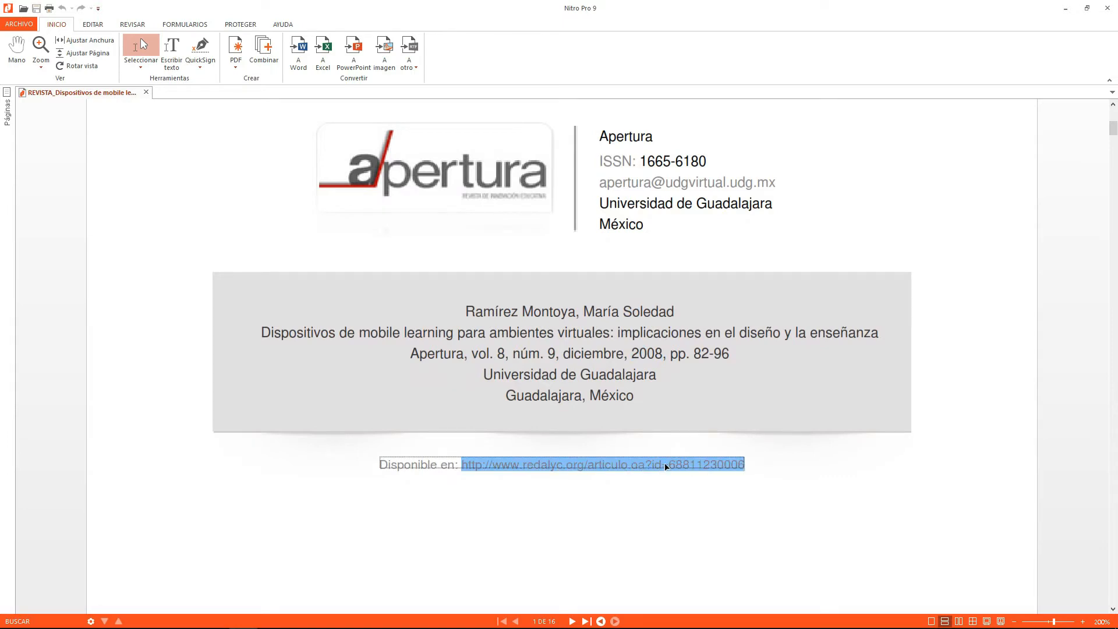
key("alt+Tab")
left_click(513, 394)
right_click(513, 394)
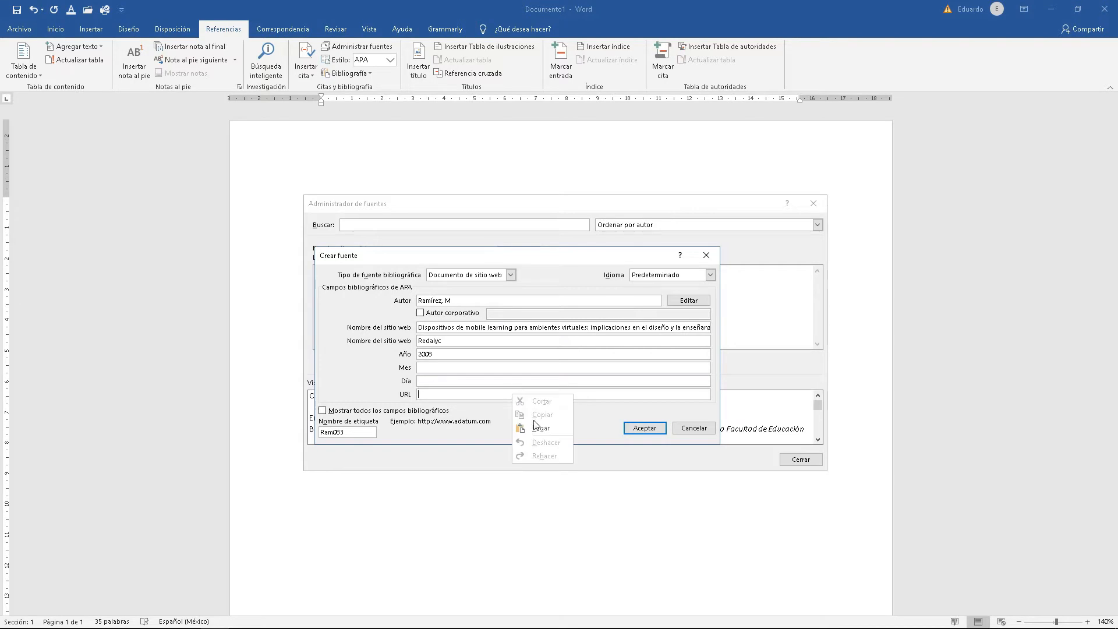
left_click(535, 425)
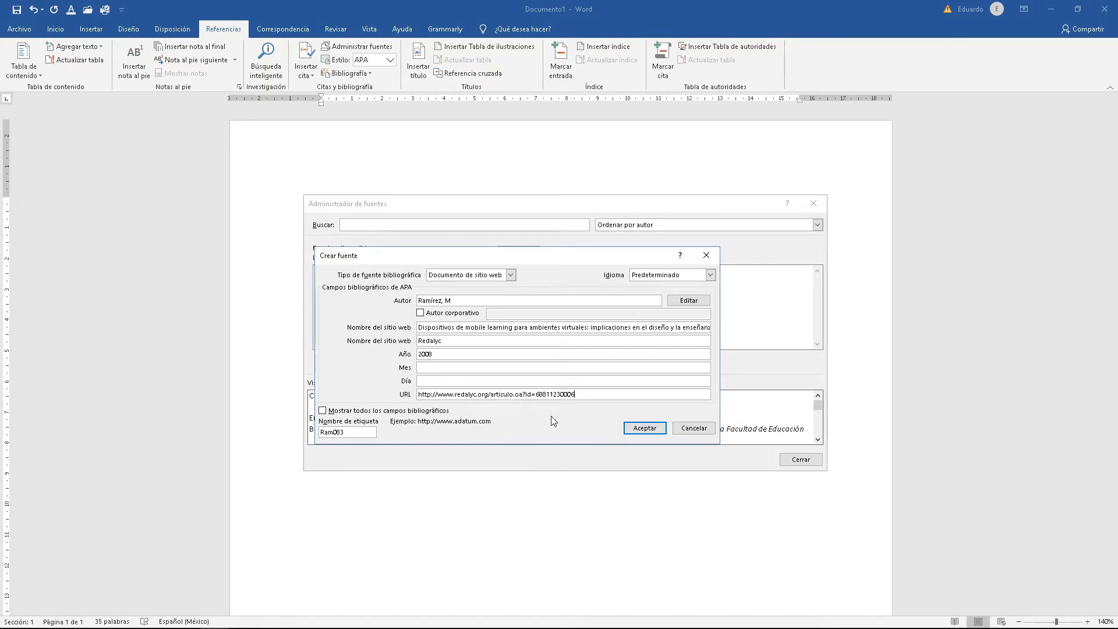
left_click(645, 434)
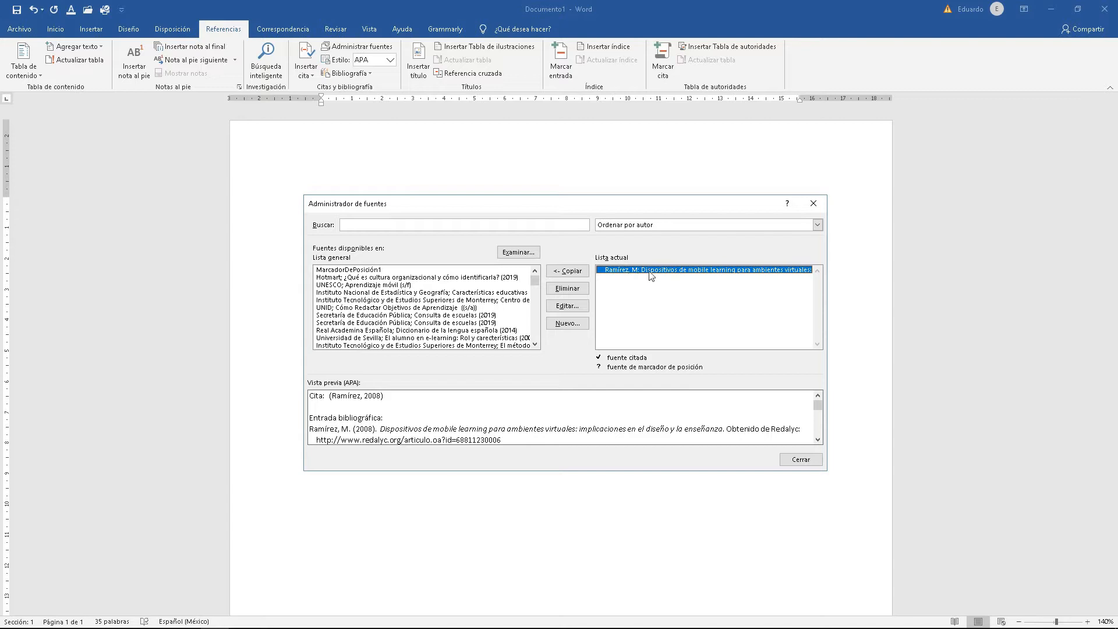
Step: Start another new source and set its type to Libro
left_click(567, 323)
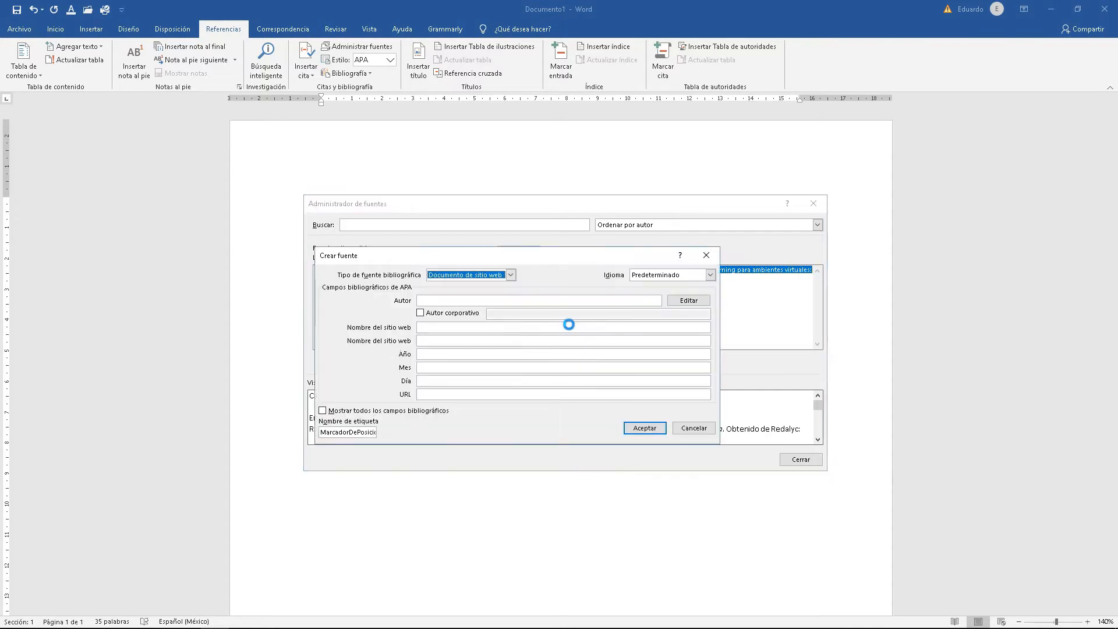
left_click(510, 275)
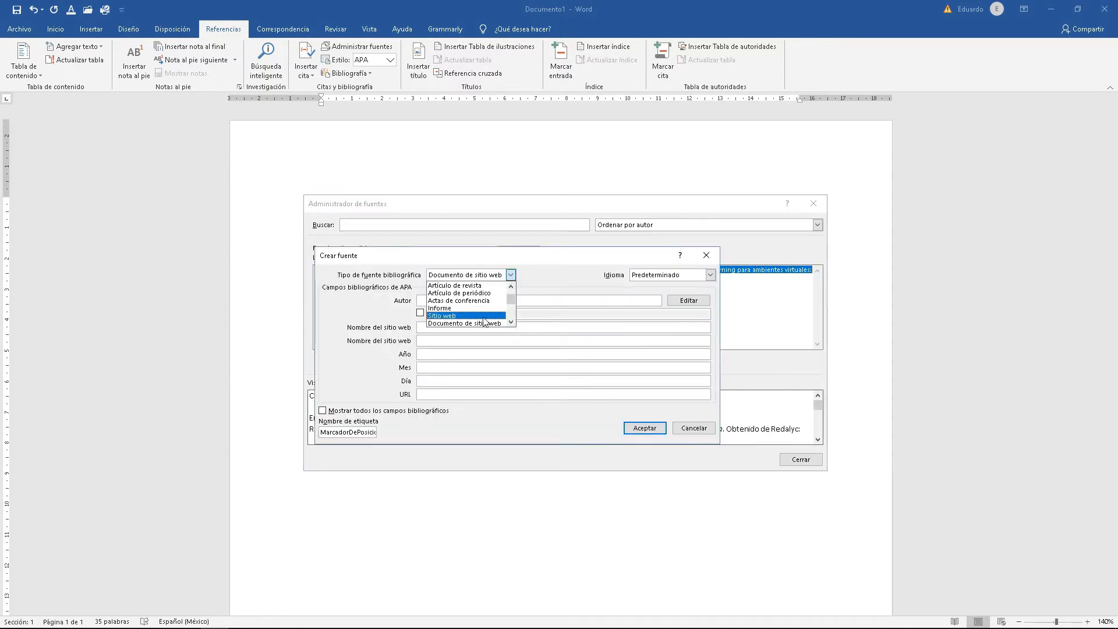
scroll(465, 299, "up", 2)
left_click(457, 287)
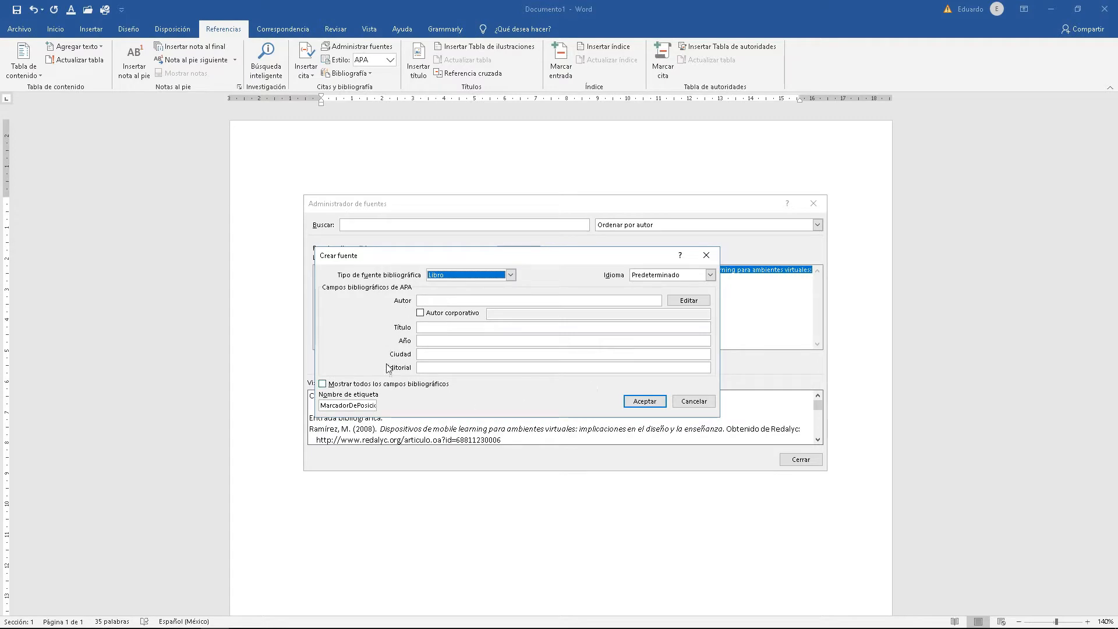
Step: Check the author on the Democracia y educación cover in Google Books and enter Dewey, J as the source's Autor
left_click(442, 299)
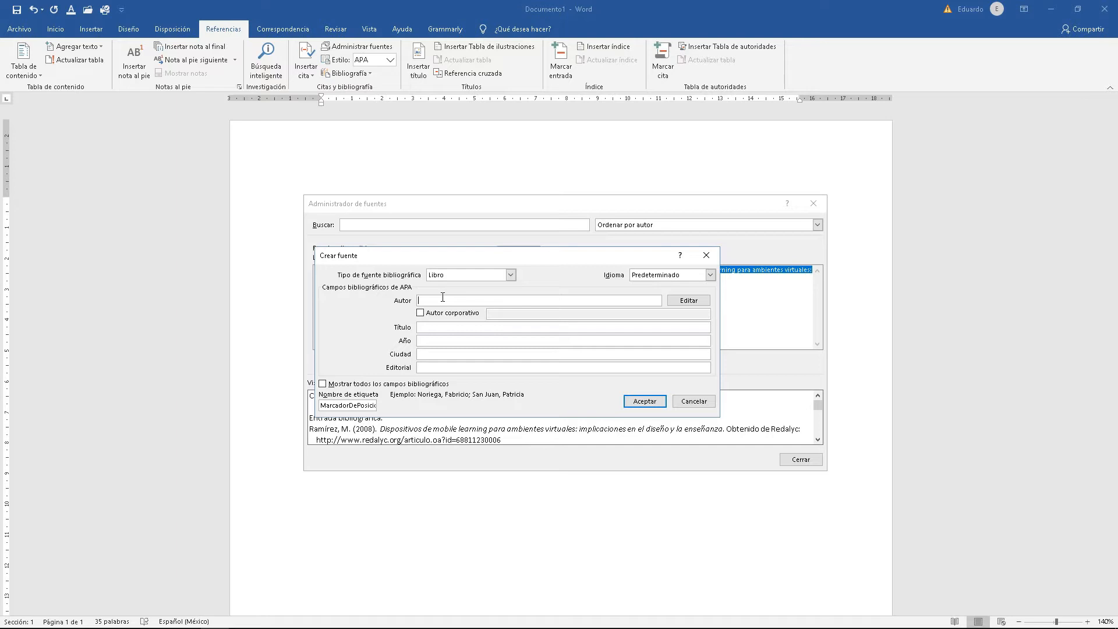
key("alt+Tab")
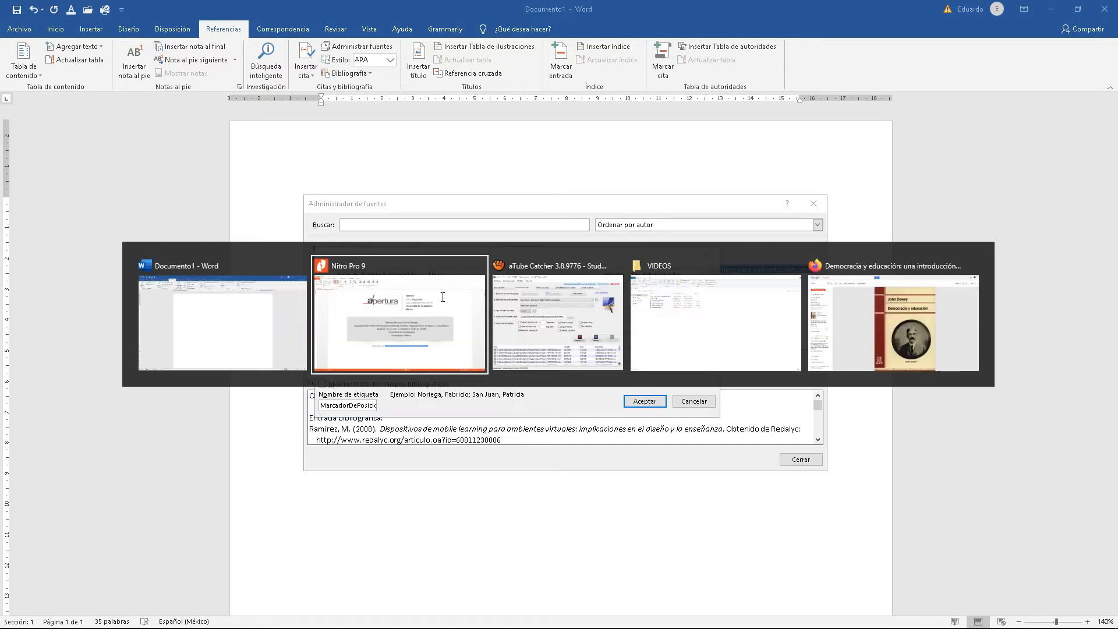
left_click(913, 310)
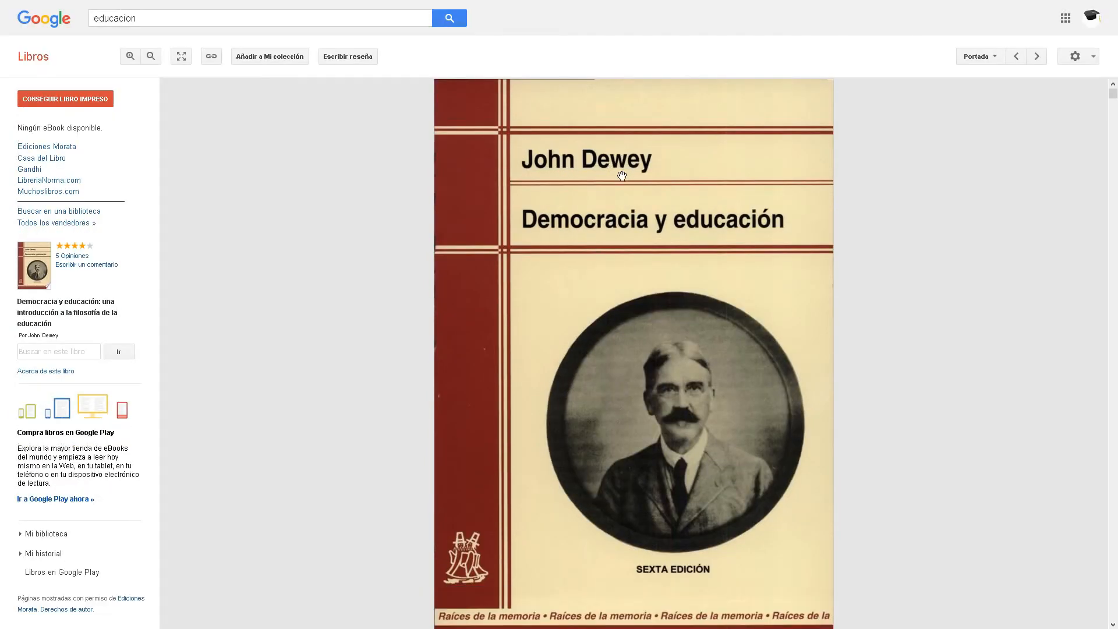
key("alt+Tab")
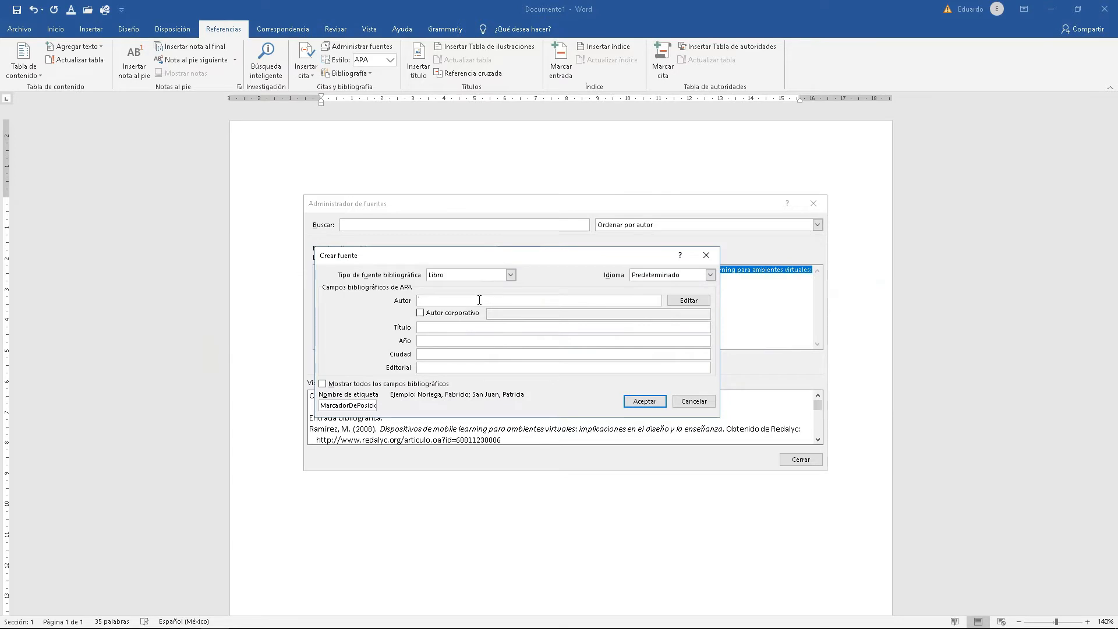
type("Dewey, J")
Step: Try Organización Mundial de la Salud as the source's Autor corporativo, and turn the corporate author option off again
left_click(419, 313)
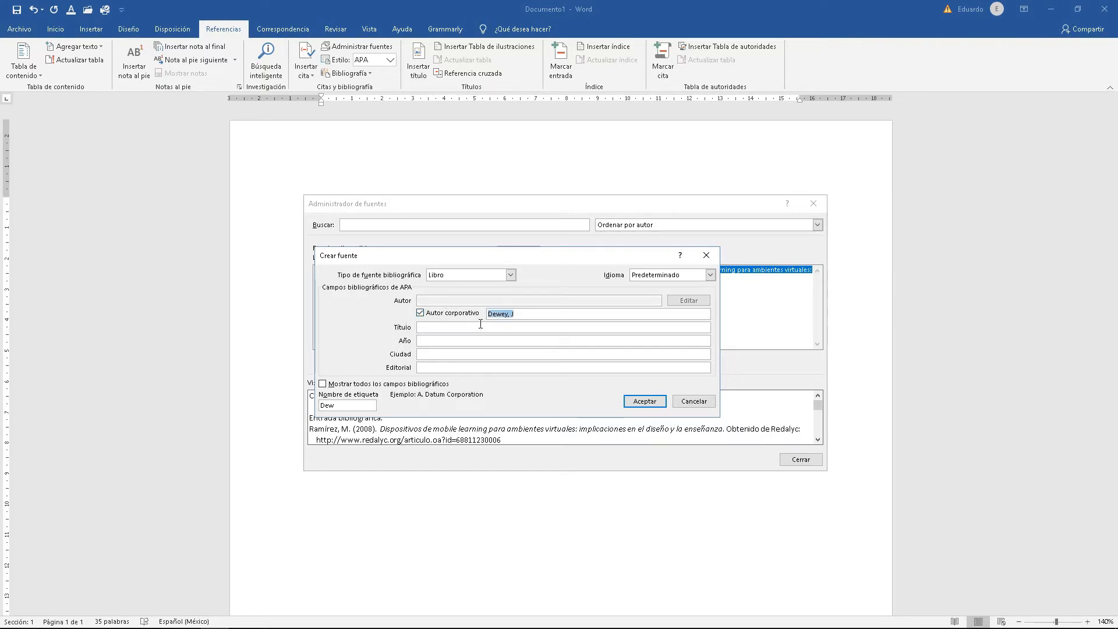
type("OR")
key("BackSpace")
key("BackSpace")
key("BackSpace")
key("BackSpace")
type("rganización Mundial d")
left_click_drag(592, 314, 481, 319)
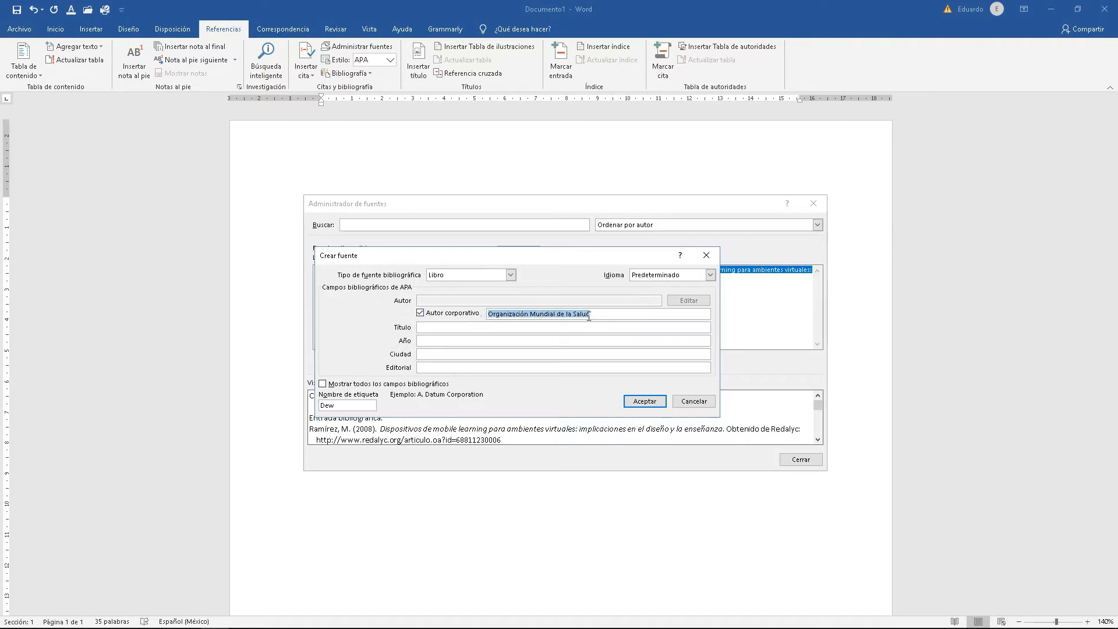
left_click(613, 316)
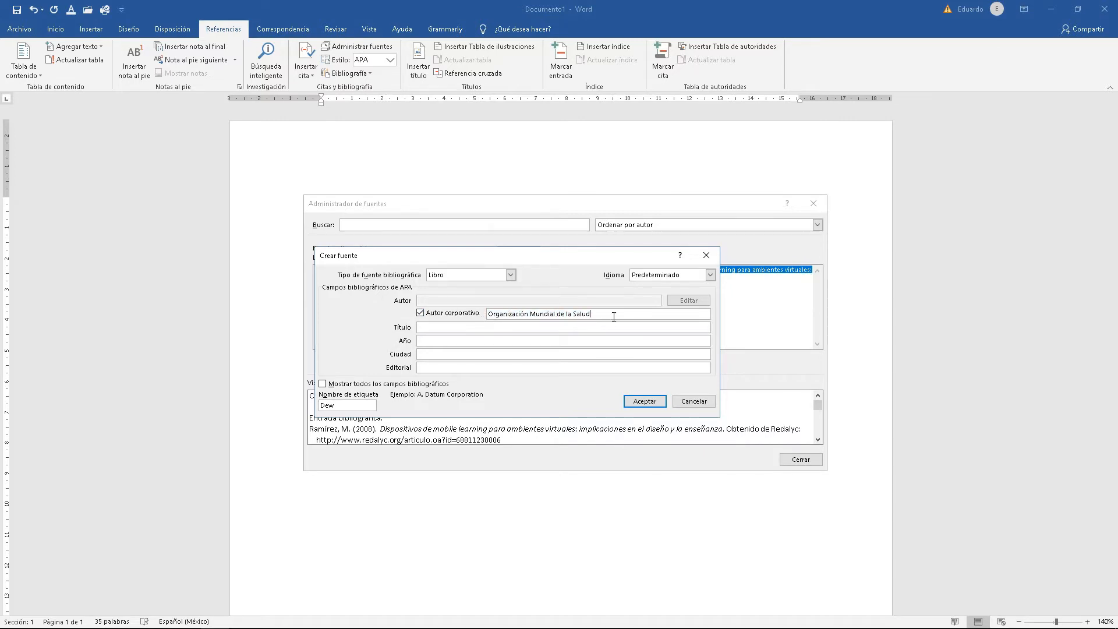
key("ctrl+a")
left_click(420, 313)
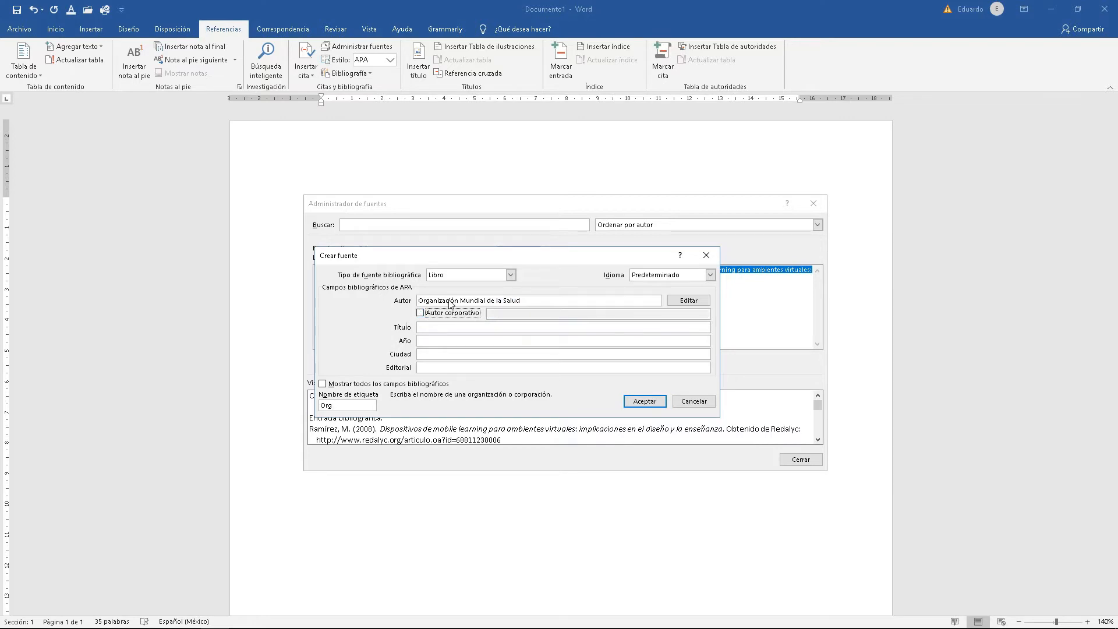
Step: Replace the organization name in the Autor field with Dewey, J
left_click_drag(547, 300, 373, 300)
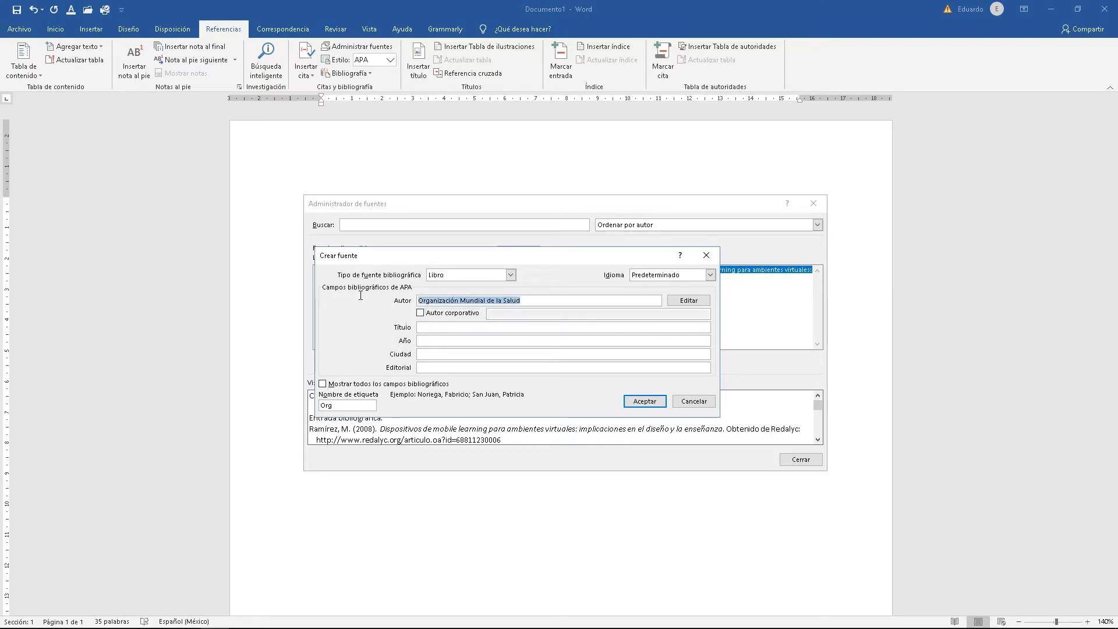
type("Dewey")
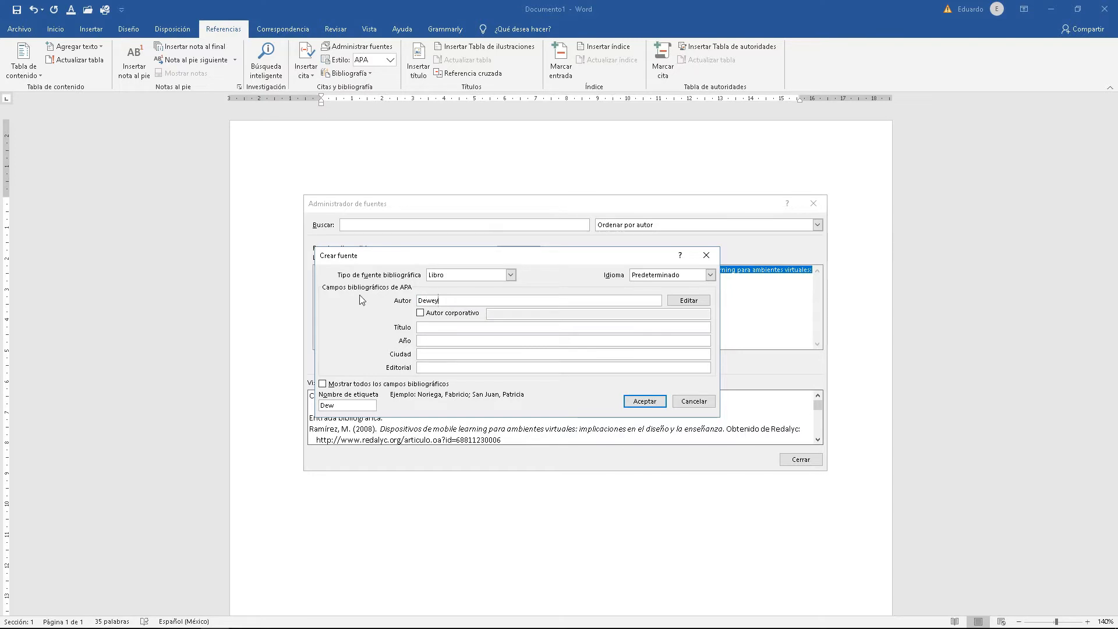
type(", J")
Step: Check the title on the book's cover in Google Books and enter Democracia y educación as the source's Título
left_click(449, 328)
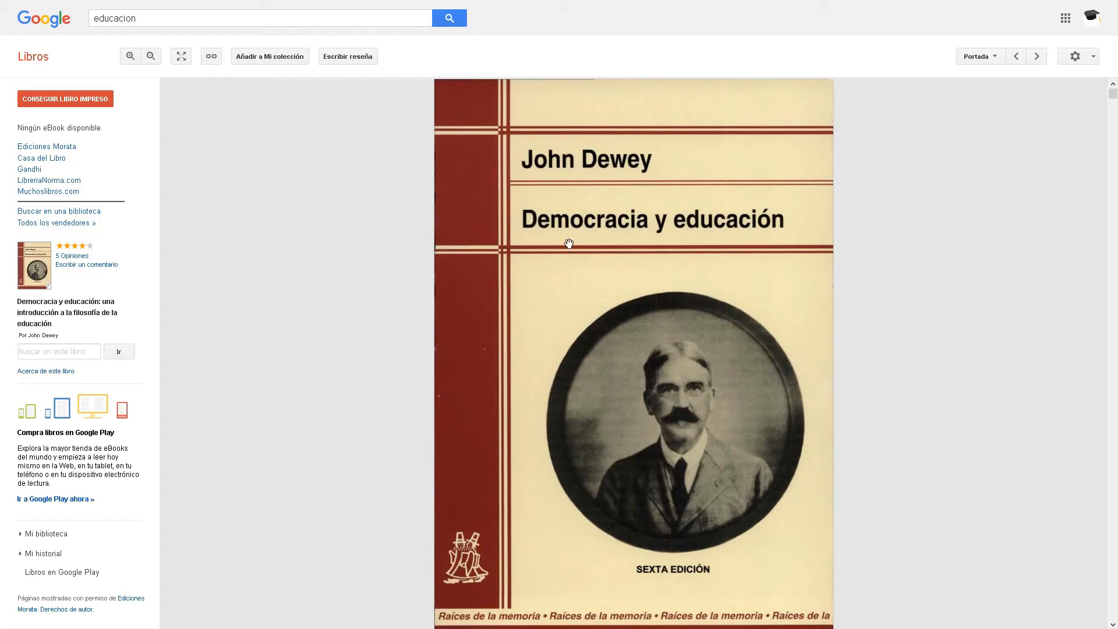
scroll(574, 203, "down", 2)
scroll(544, 178, "up", 1)
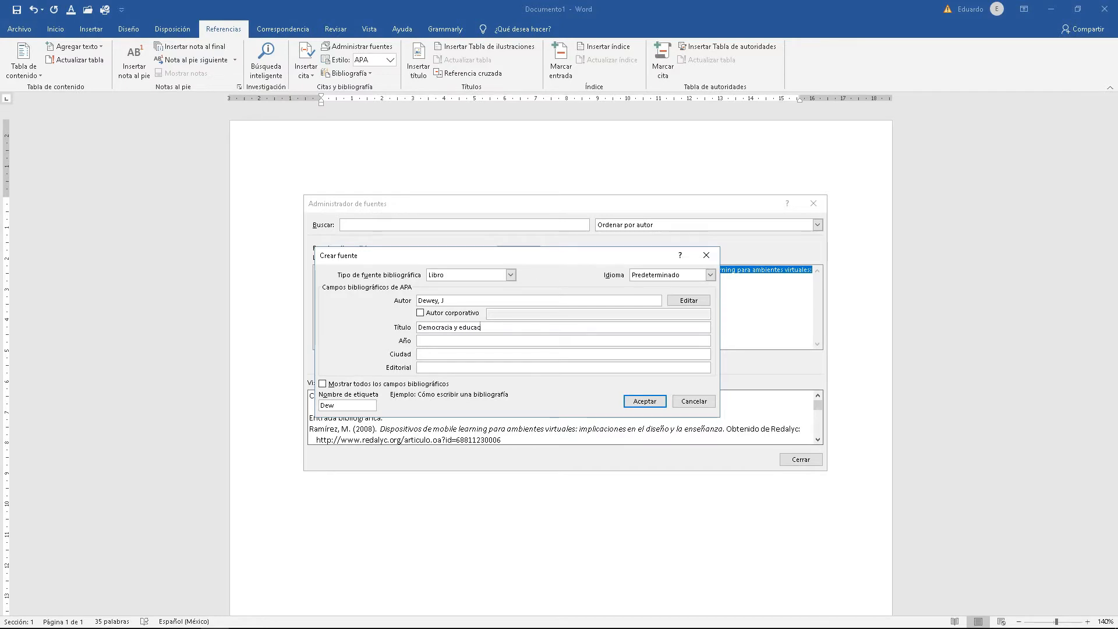
type("n")
Step: Check the publication year on the book's copyright page in Google Books and enter 2004 as the source's Año
left_click(500, 341)
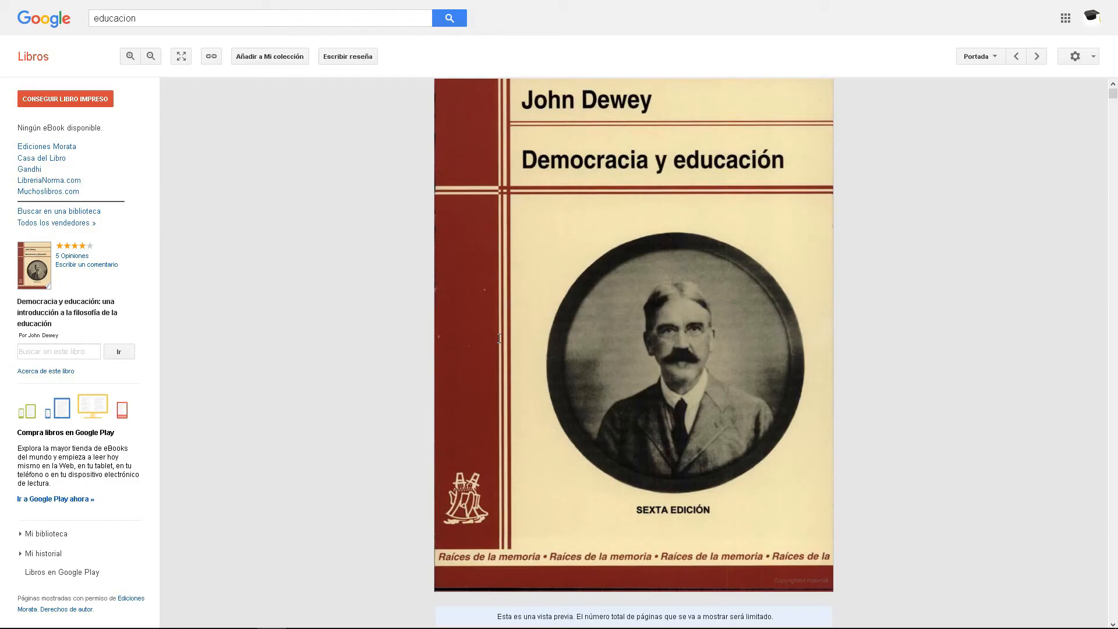
scroll(501, 341, "down", 15)
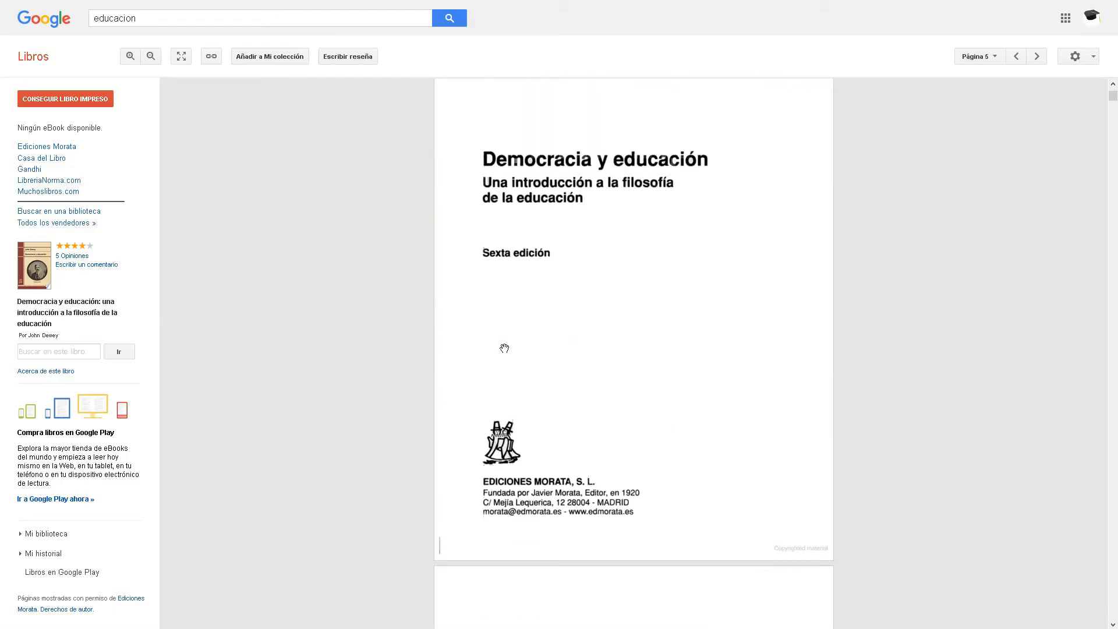
scroll(505, 348, "down", 7)
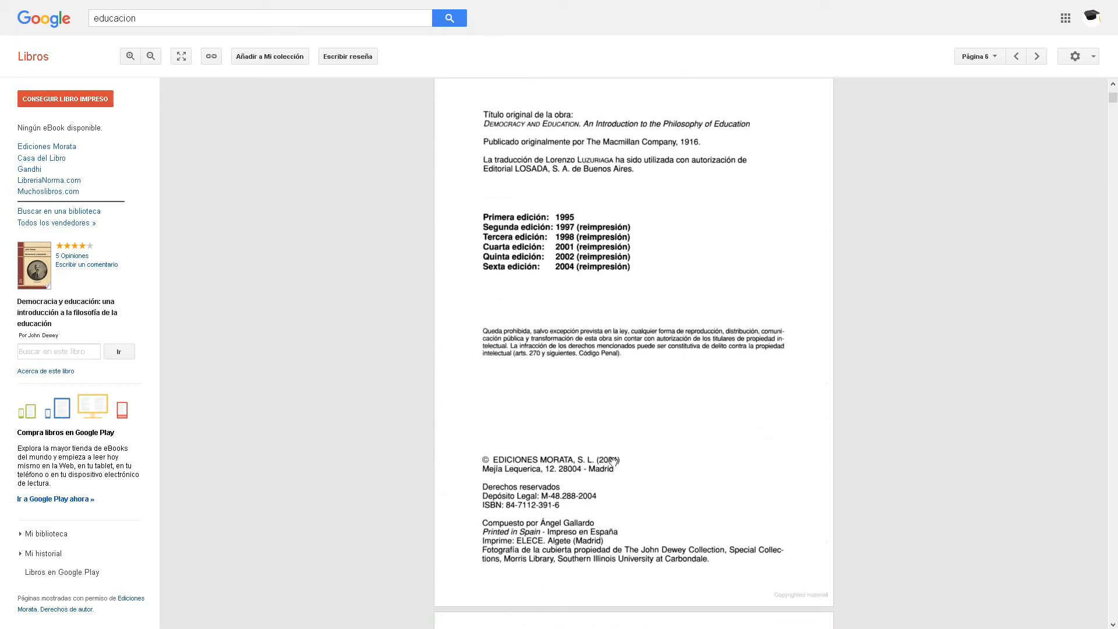
key("alt+Tab")
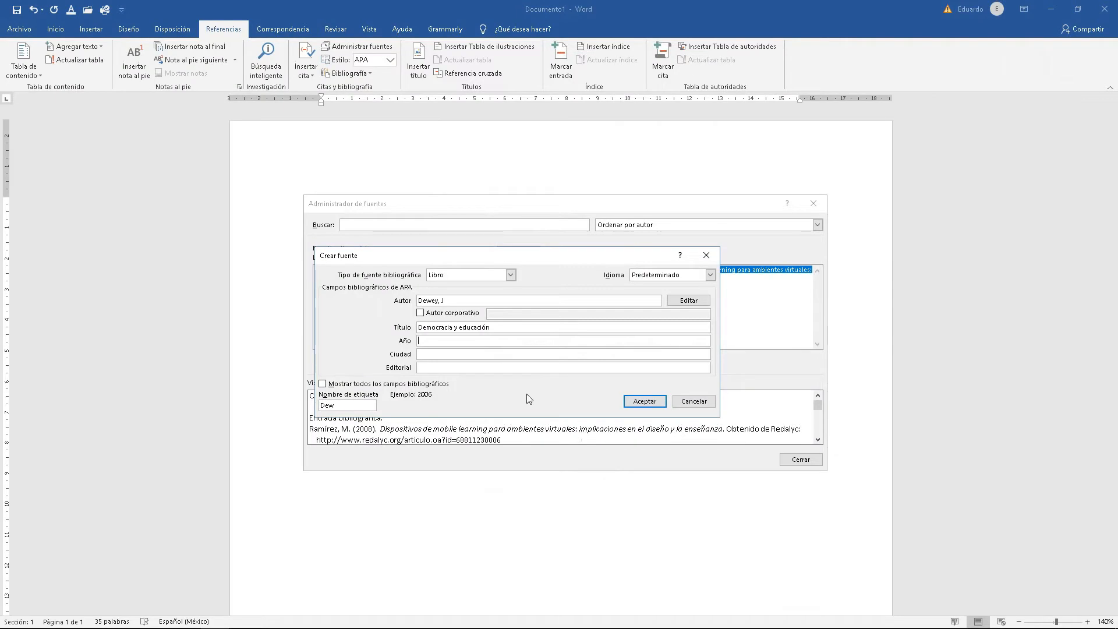
type("2004")
key("Tab")
Step: Check the place of publication on the book's copyright page in Google Books and enter Madrid as the source's Ciudad
key("alt+Tab")
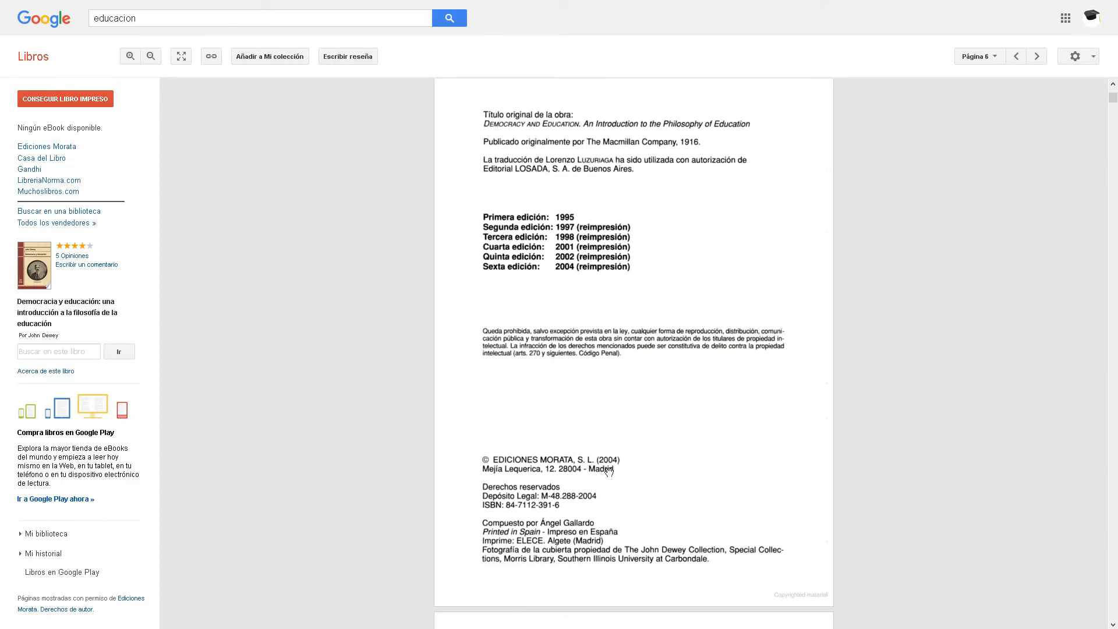
key("alt+Tab")
type("Mad")
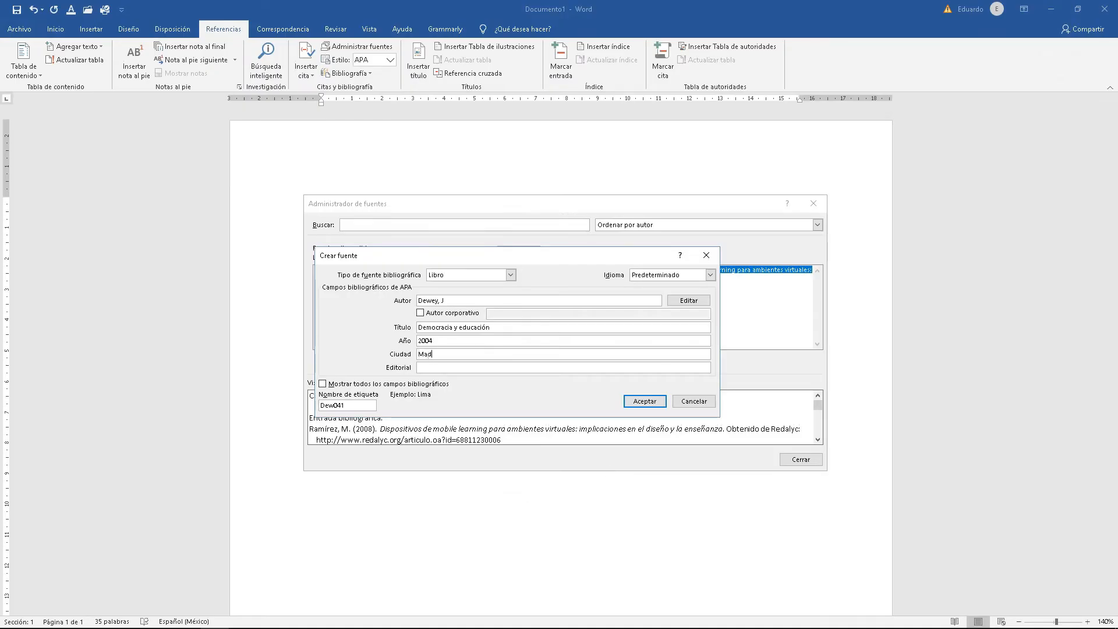
key("Tab")
Step: Check the publisher in Google Books, enter Ediciones Morata, S. L. as the source's Editorial, and save the new source
key("alt+Tab")
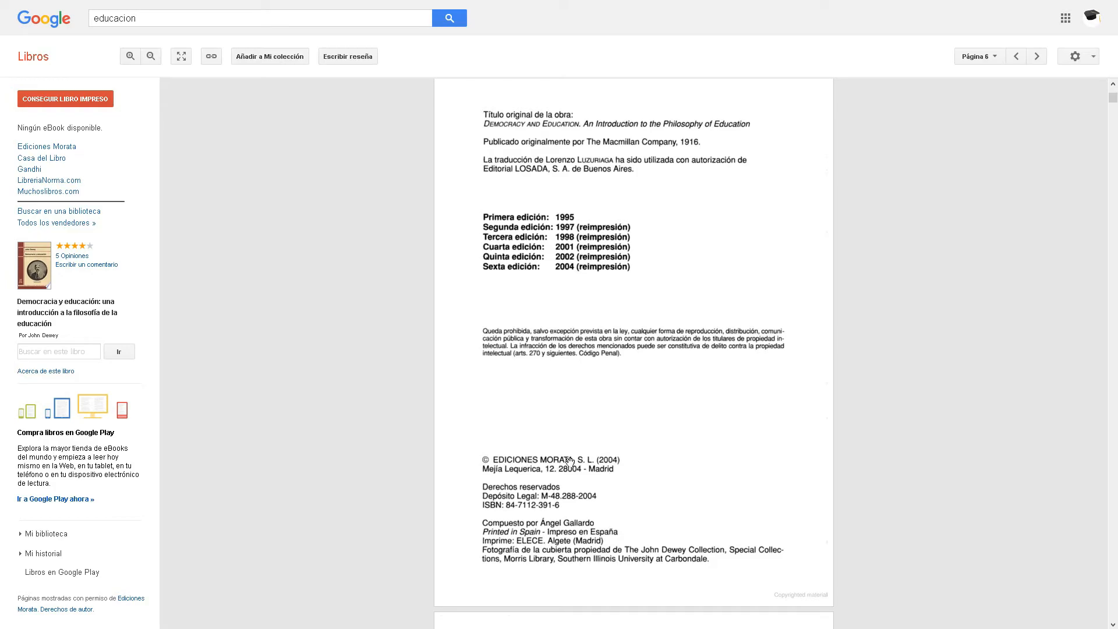
key("alt+Tab")
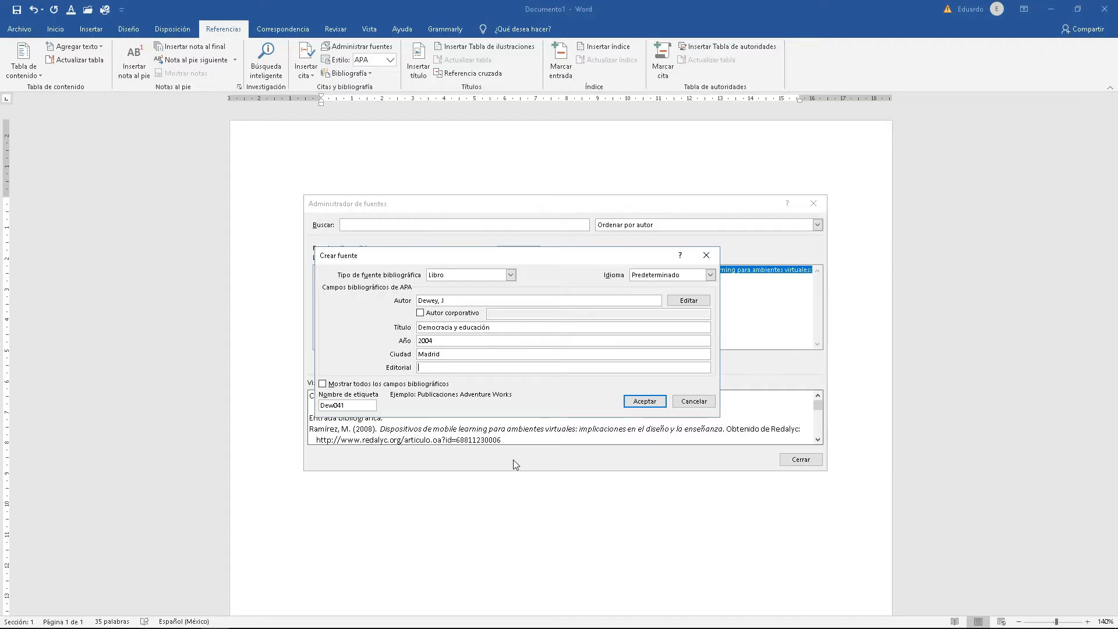
type("Edu")
type("iciones Morata, S. L.")
left_click(646, 402)
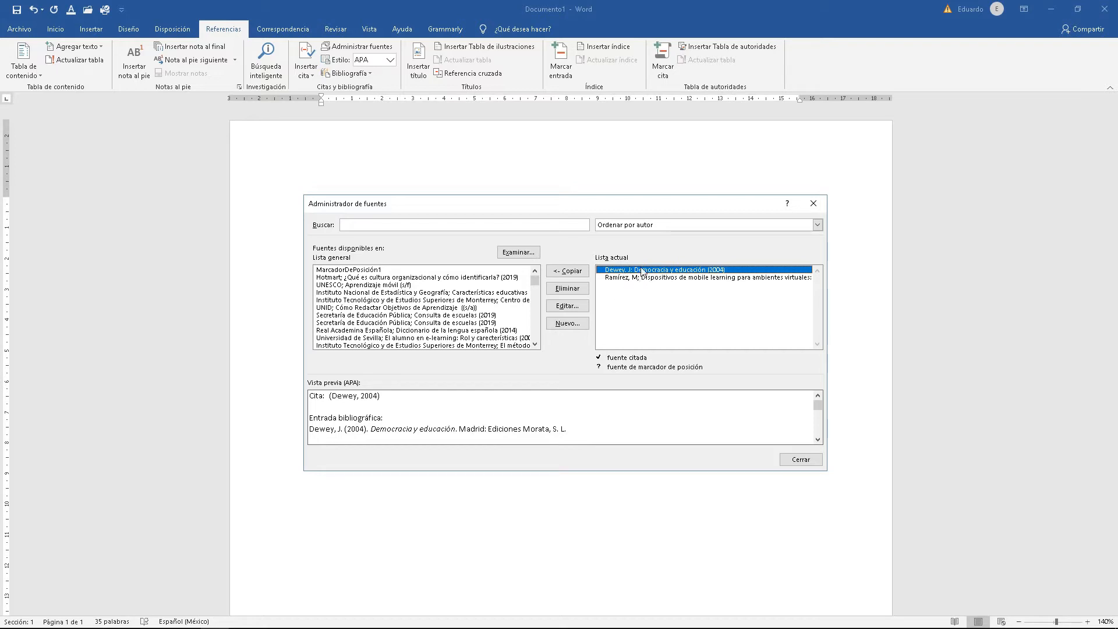
Step: Edit the Democracia y educación source to remove the final period from its Editorial, and update both source lists
left_click(562, 309)
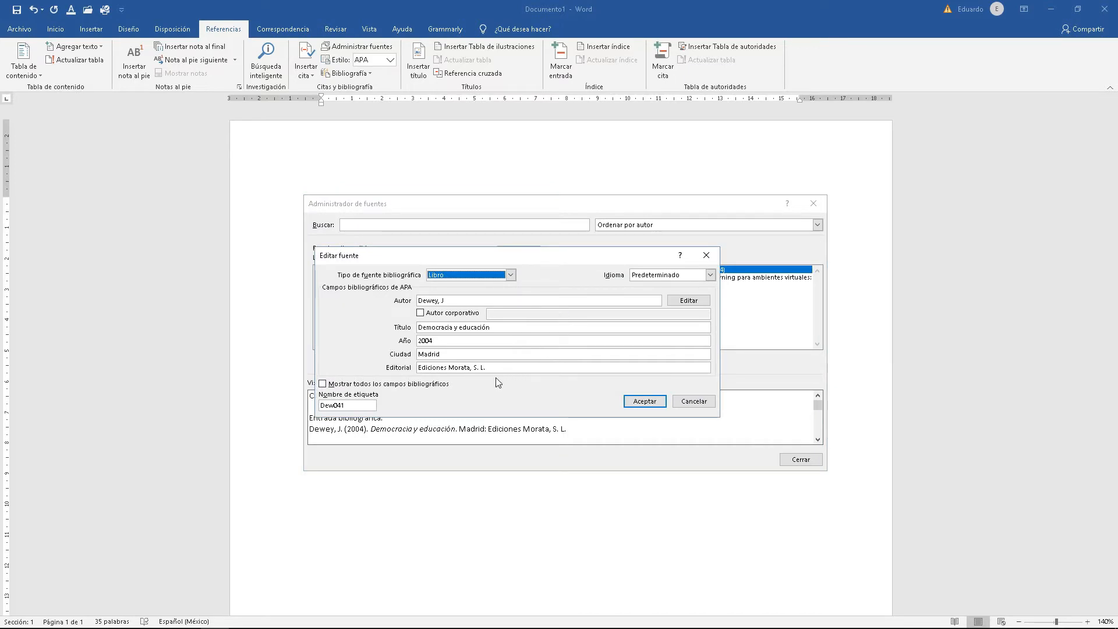
left_click(506, 367)
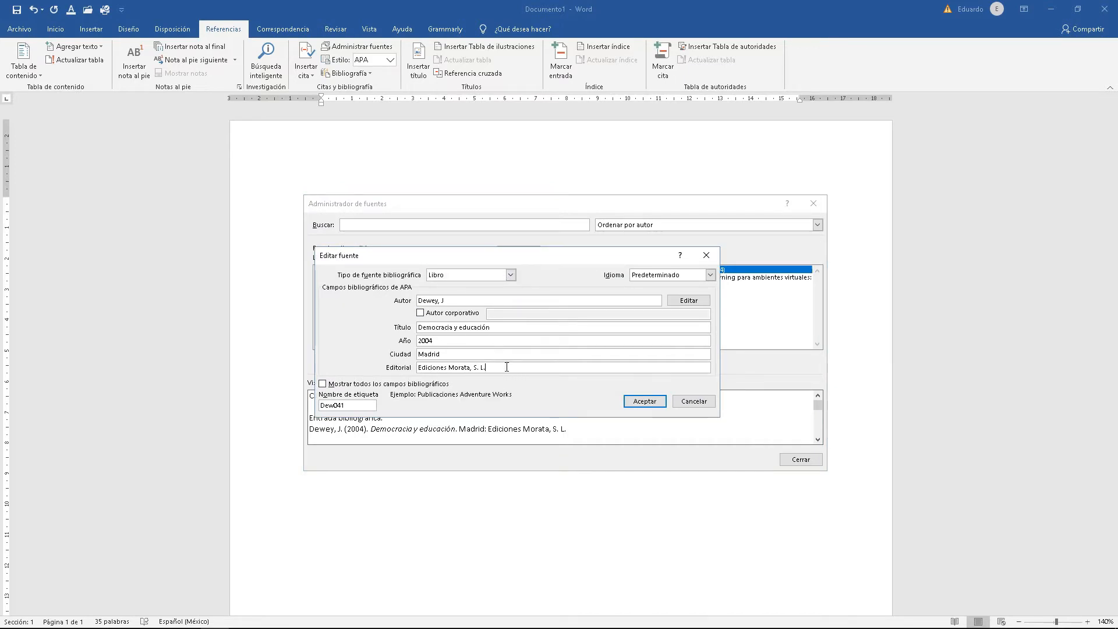
key("BackSpace")
left_click(642, 403)
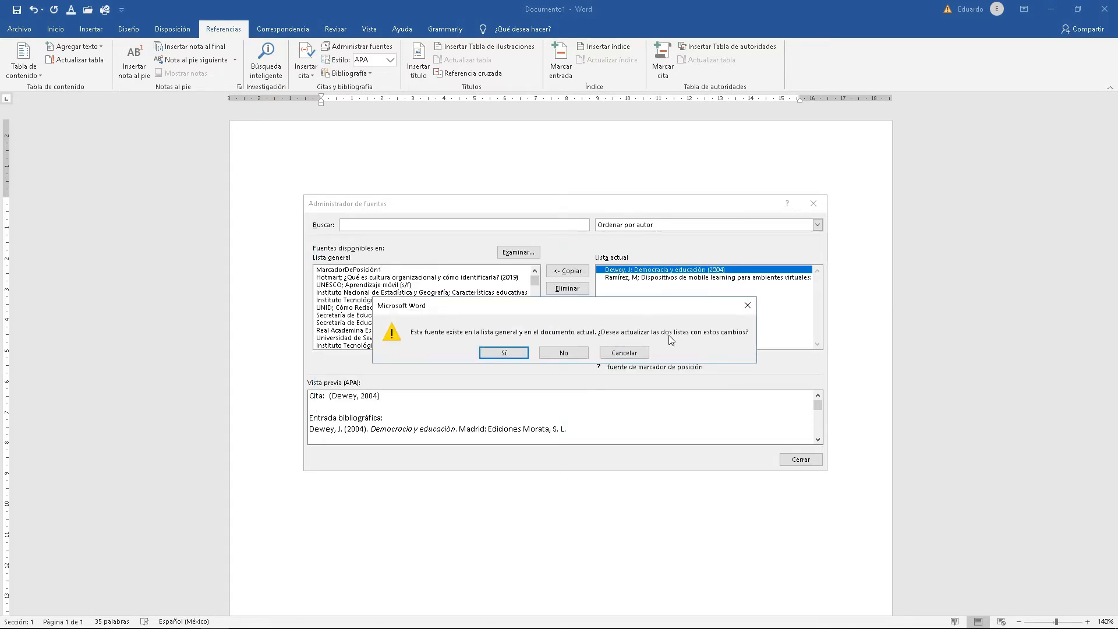
left_click(514, 351)
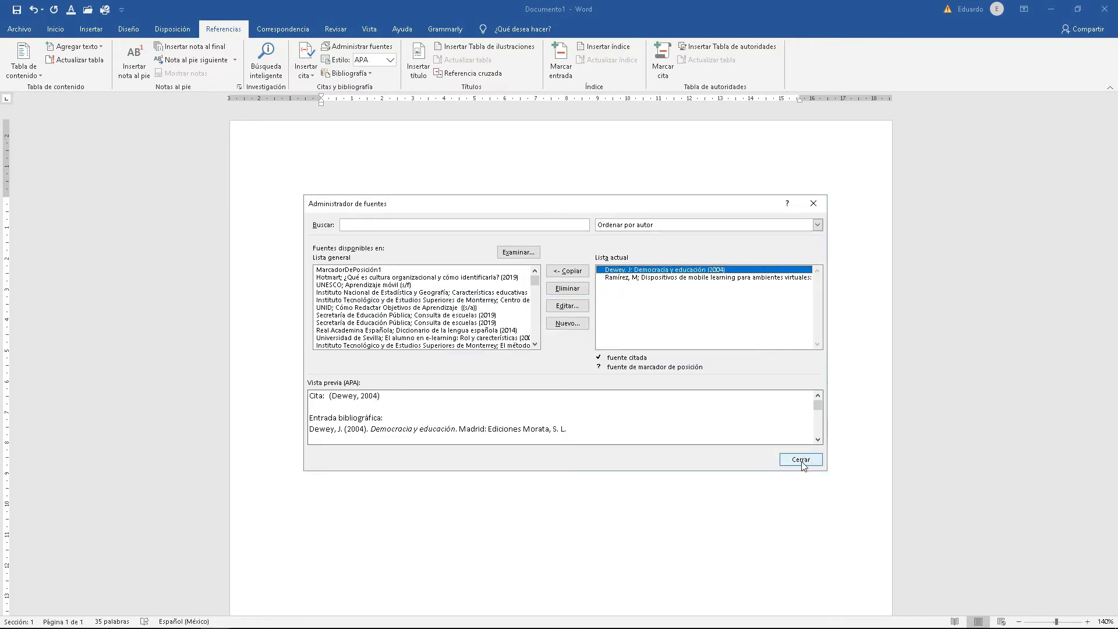
Step: Try Sección de libro, Informe and Documento de sitio web as types for a new source, and delete the empty placeholder source
left_click(567, 323)
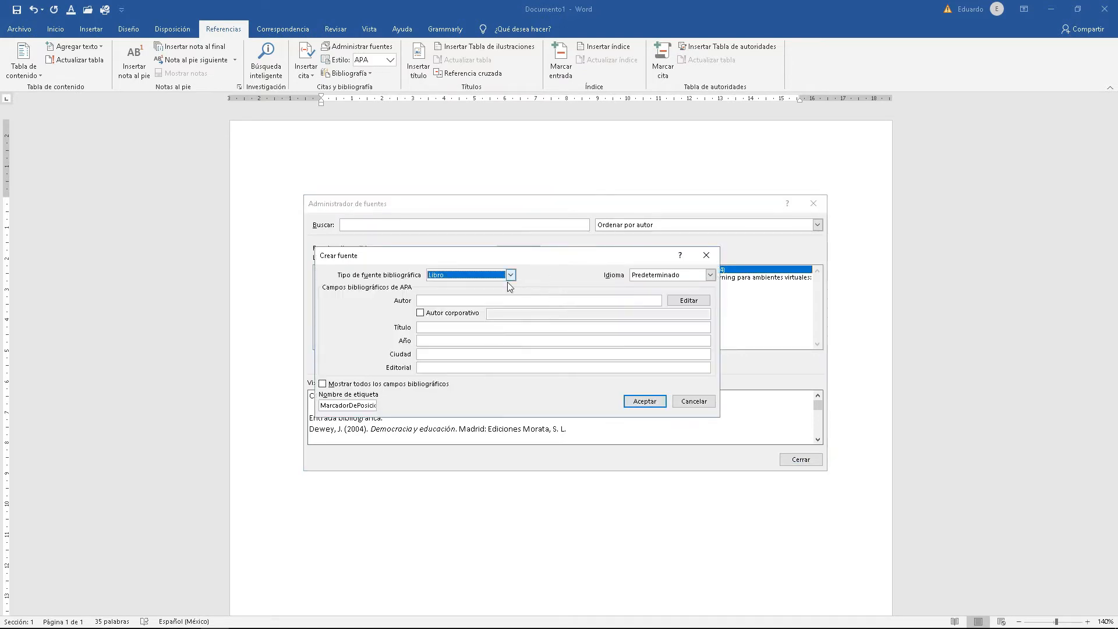
left_click(510, 274)
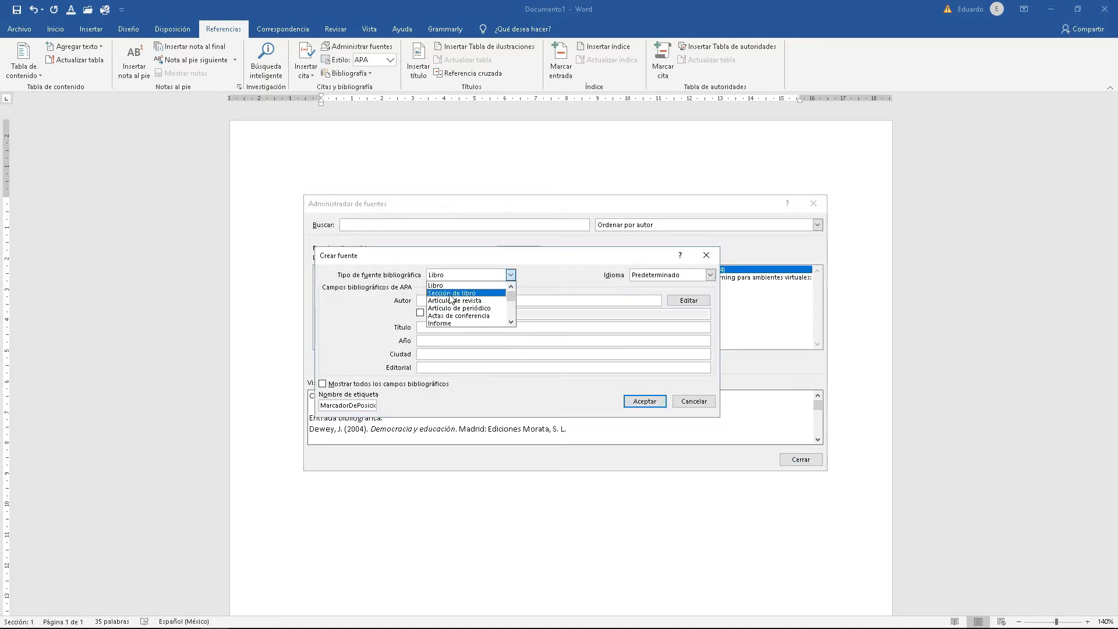
left_click(451, 293)
left_click(510, 274)
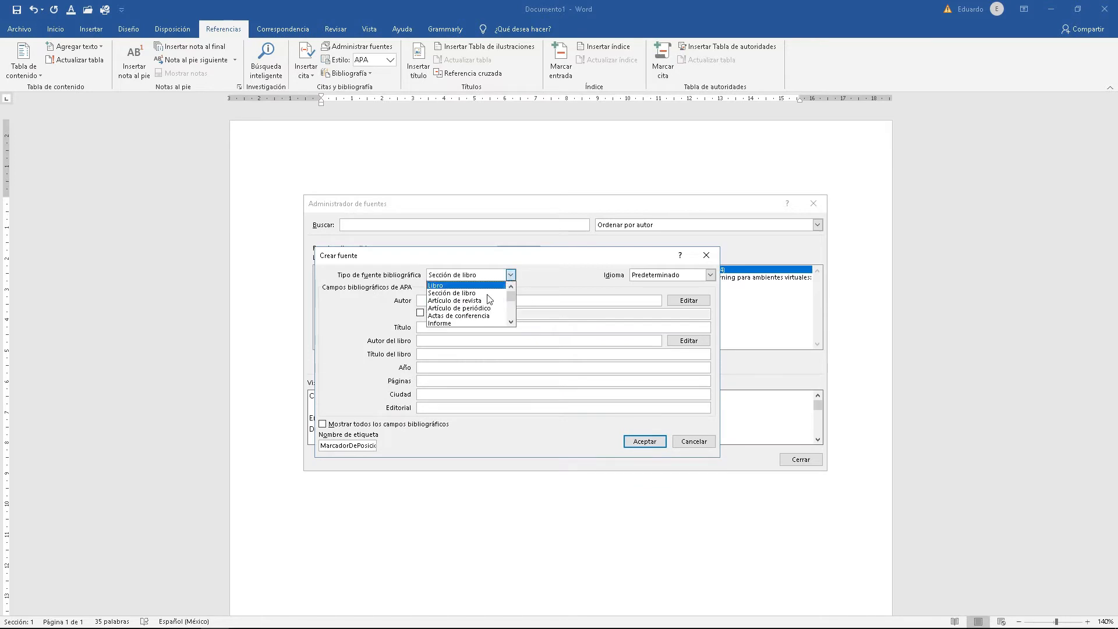
scroll(450, 319, "down", 1)
left_click(448, 308)
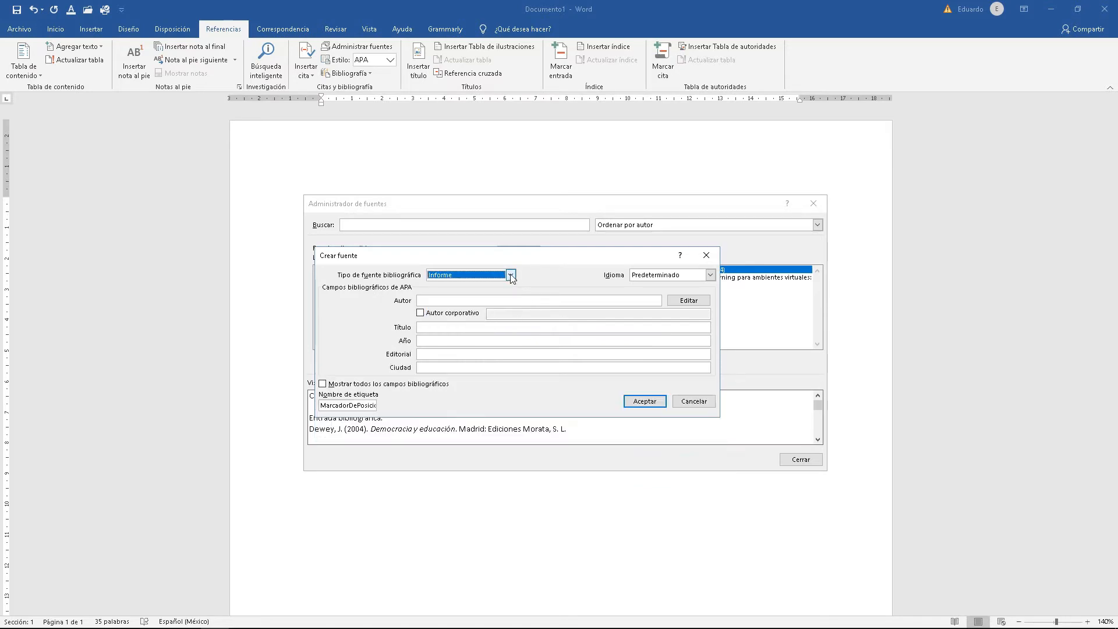
left_click(510, 274)
scroll(470, 312, "down", 1)
left_click(469, 312)
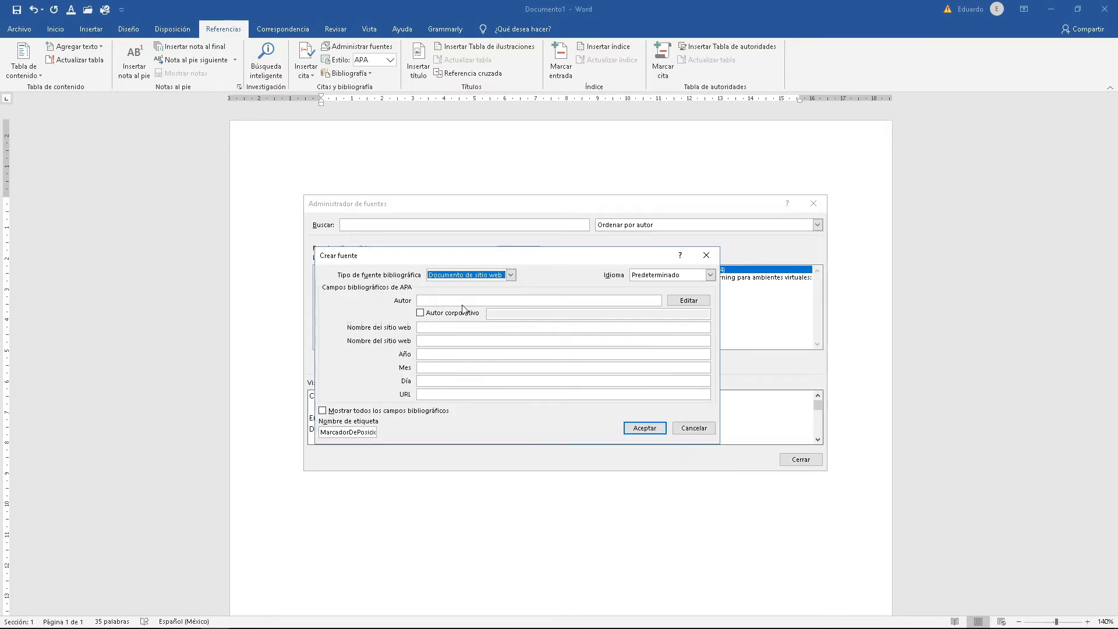
left_click(646, 430)
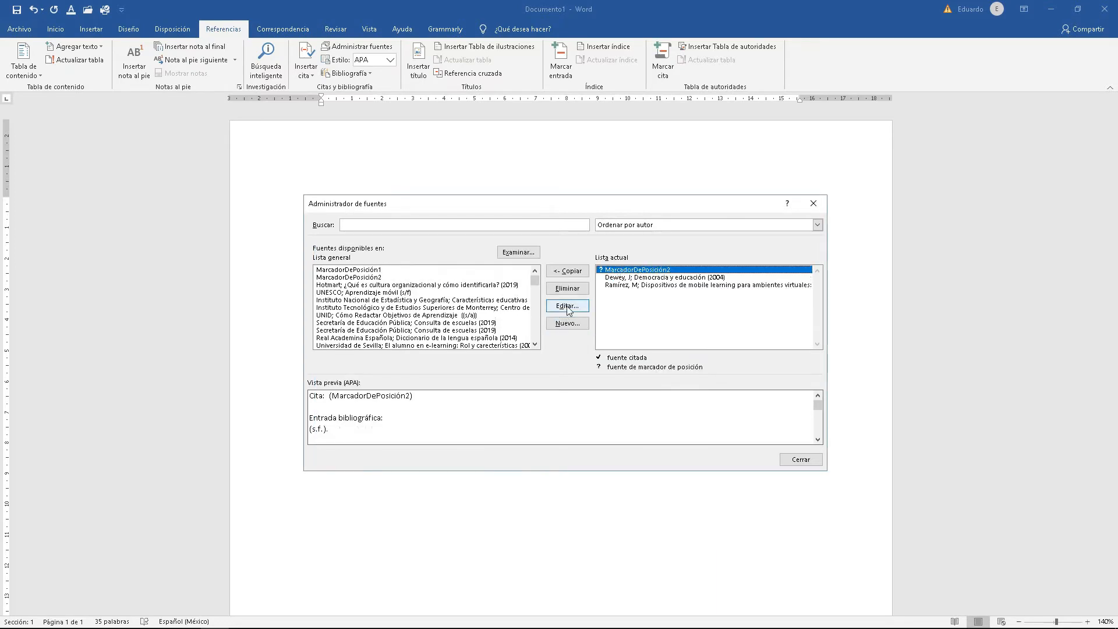
left_click(569, 287)
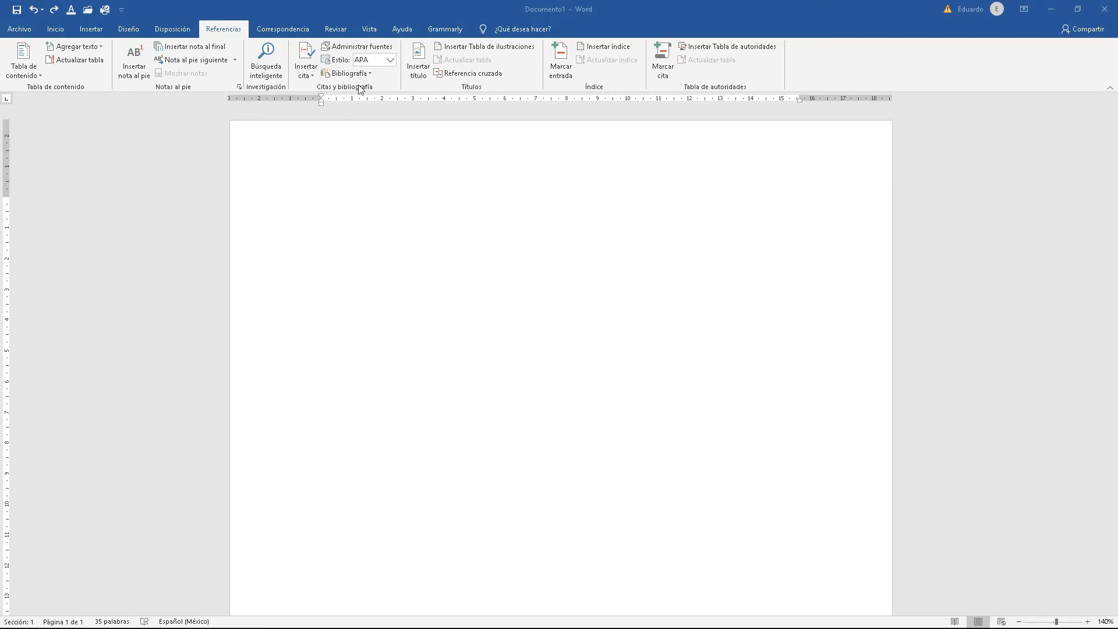
Step: Insert a citation of the 2008 mobile learning article at the beginning of the page
left_click(308, 72)
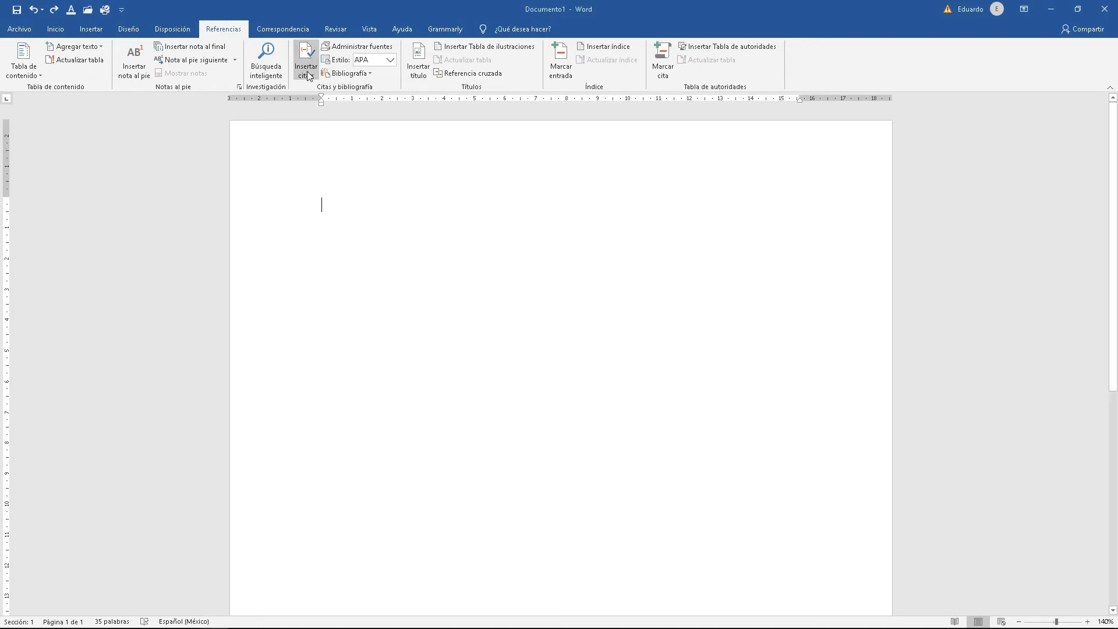
left_click(307, 73)
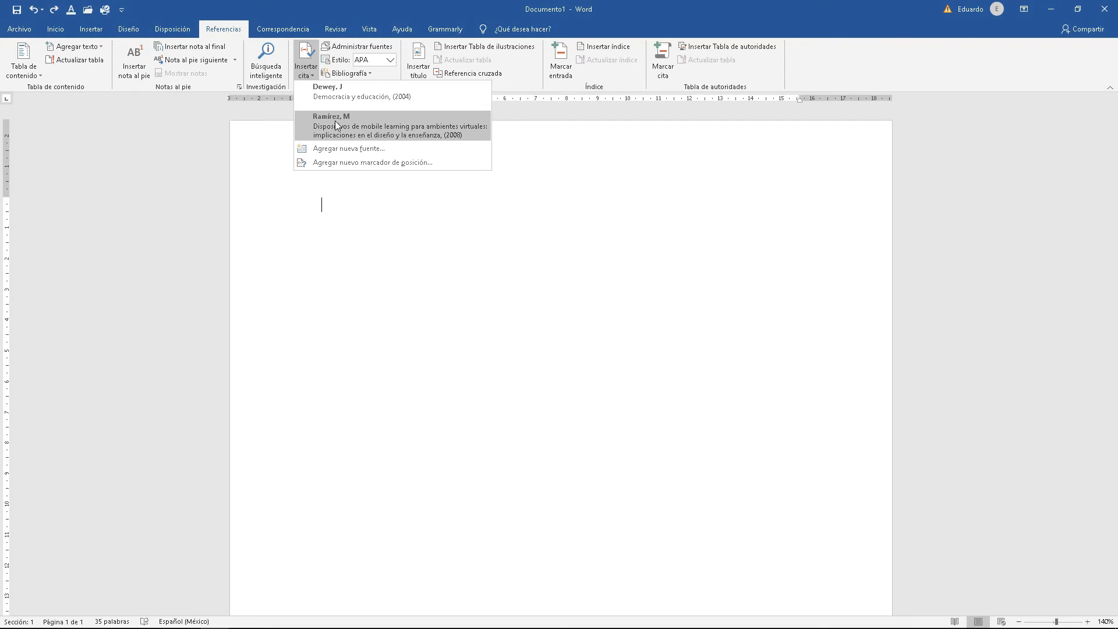
left_click(335, 121)
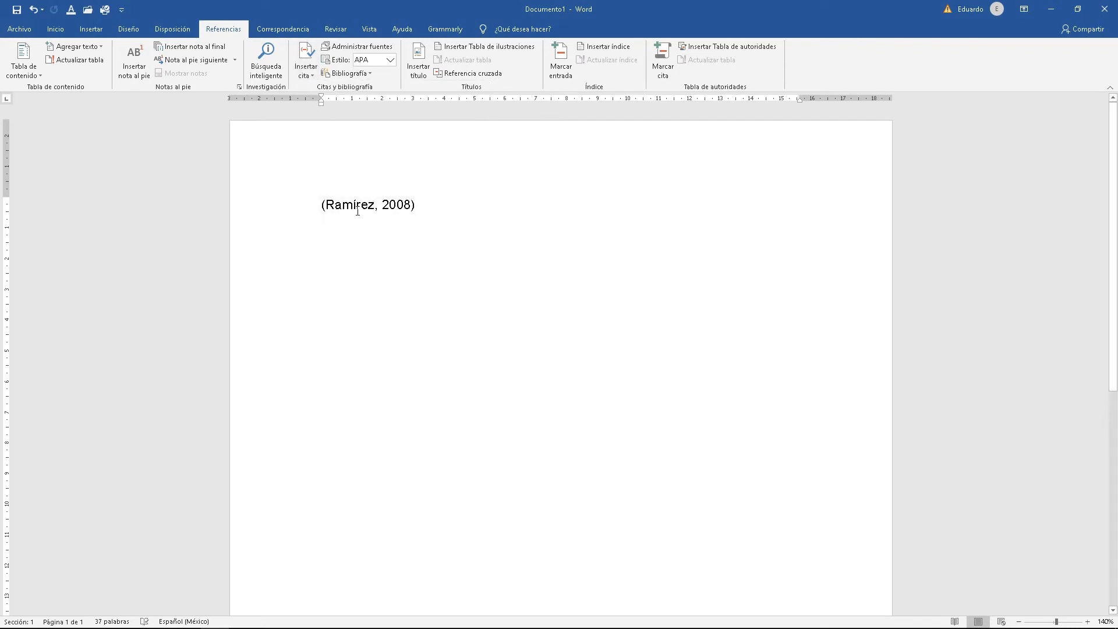
left_click(391, 208)
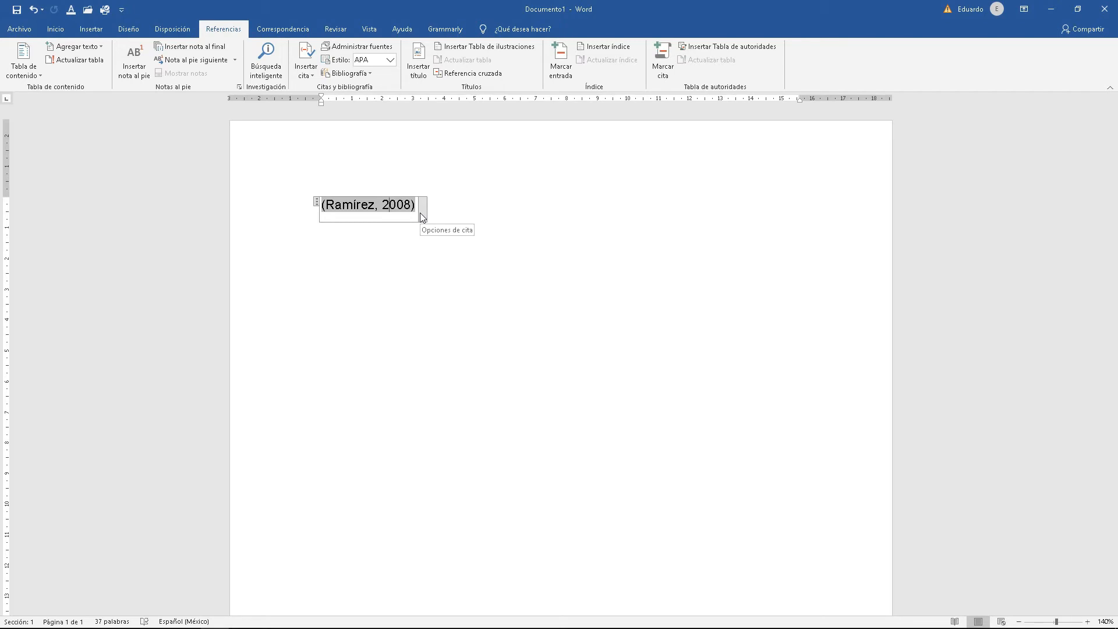
left_click(335, 295)
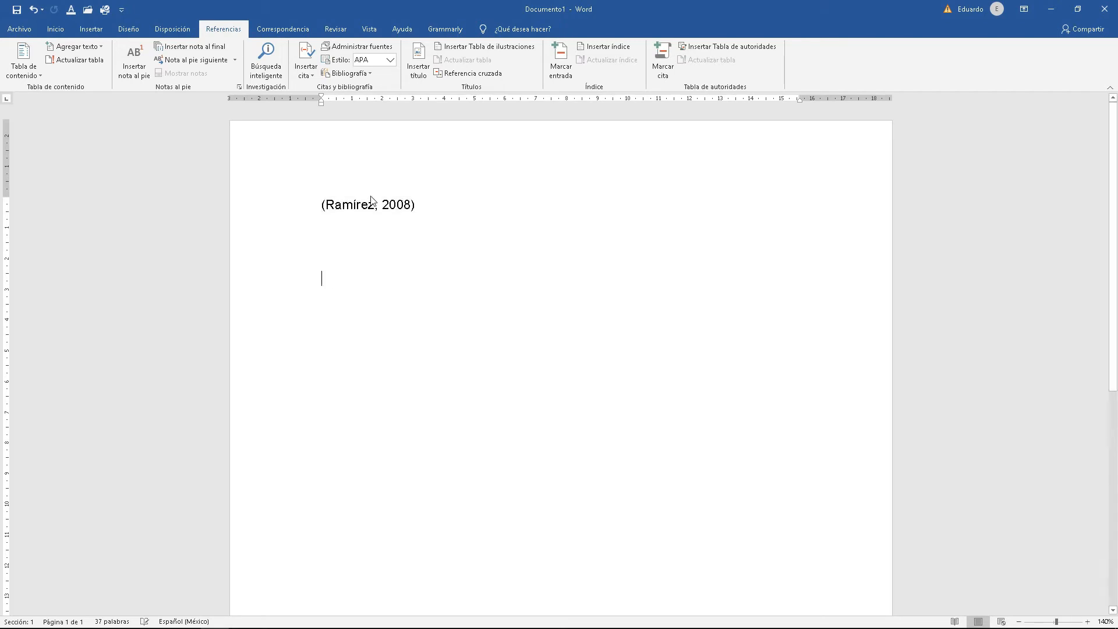
Step: Convert the 2008 mobile learning citation into static text
left_click(371, 204)
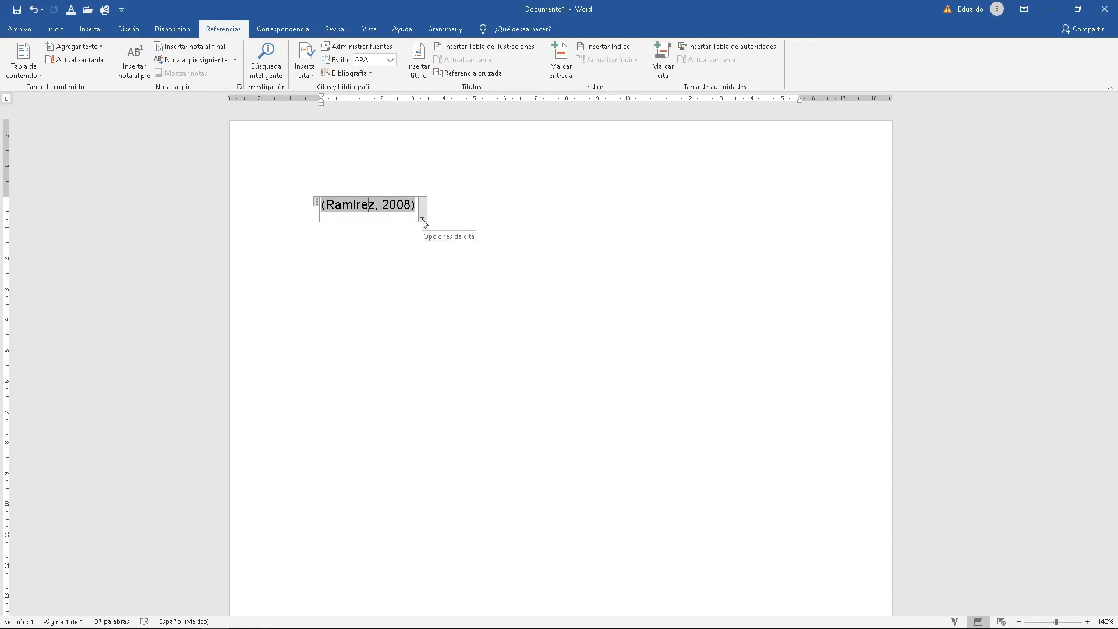
left_click(423, 220)
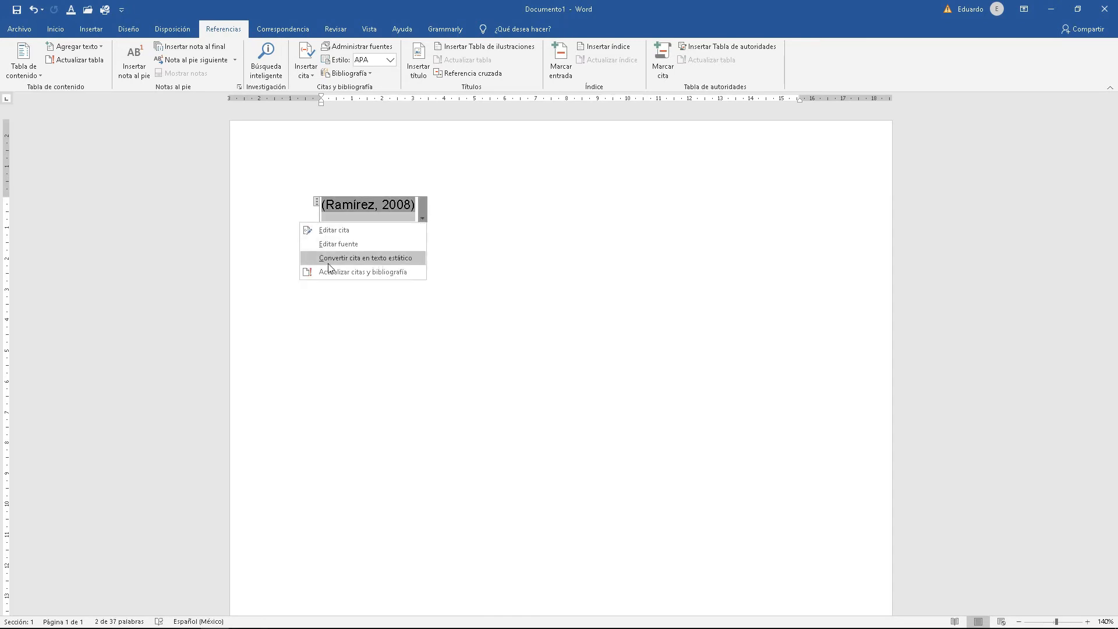
left_click(385, 262)
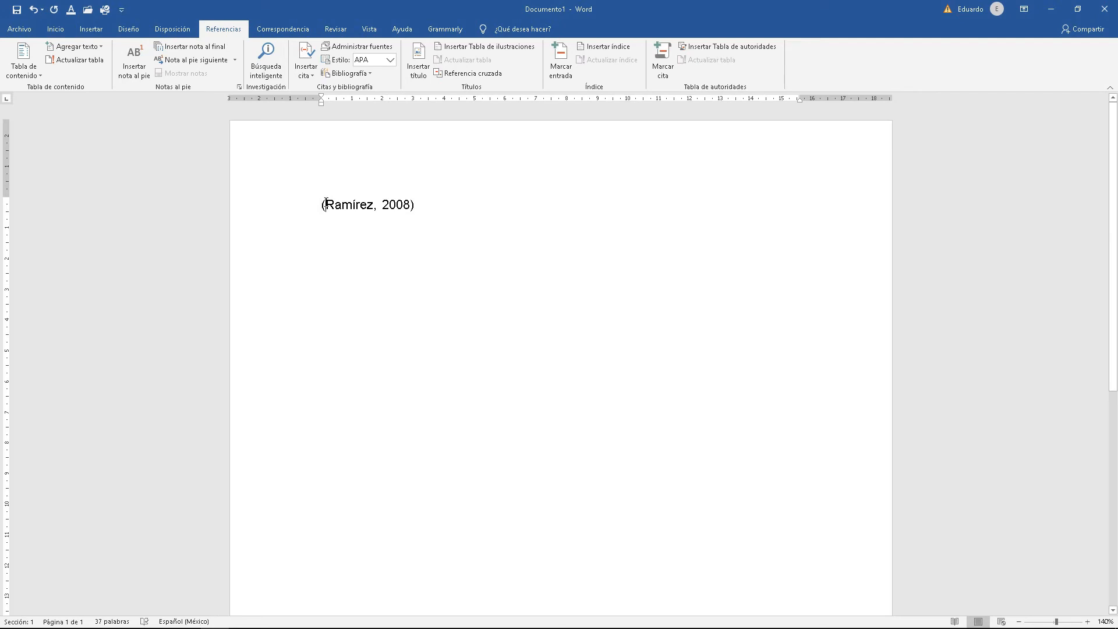
Step: Rewrite the static citation with only 2008 in parentheses after the surname and a comma at the end, and delete the whole citation
key("BackSpace")
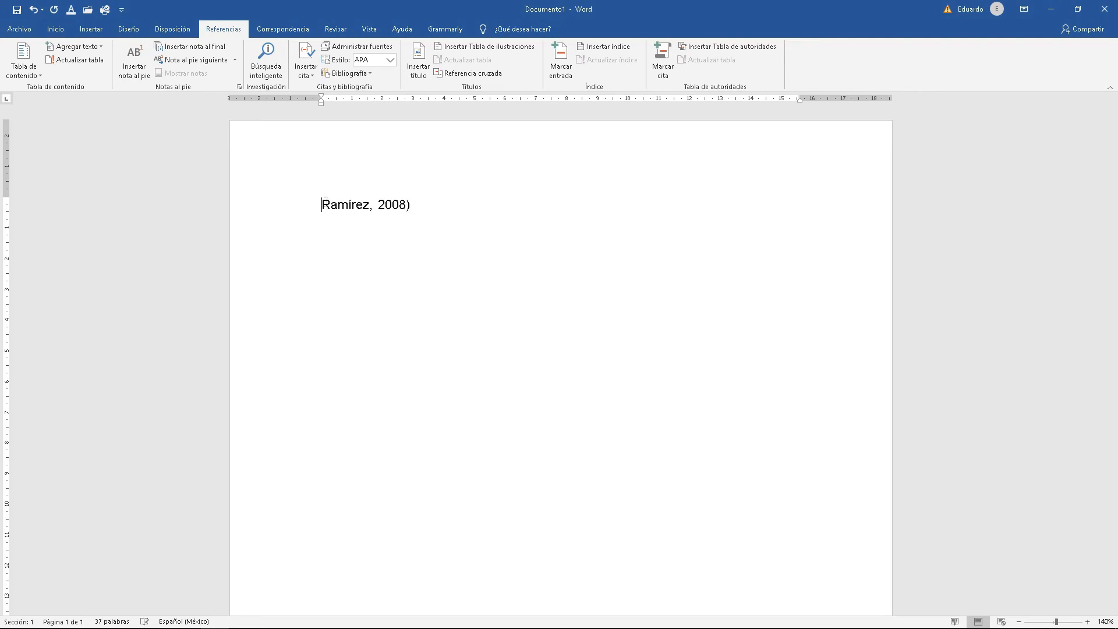
key("Delete")
type("(")
type(",")
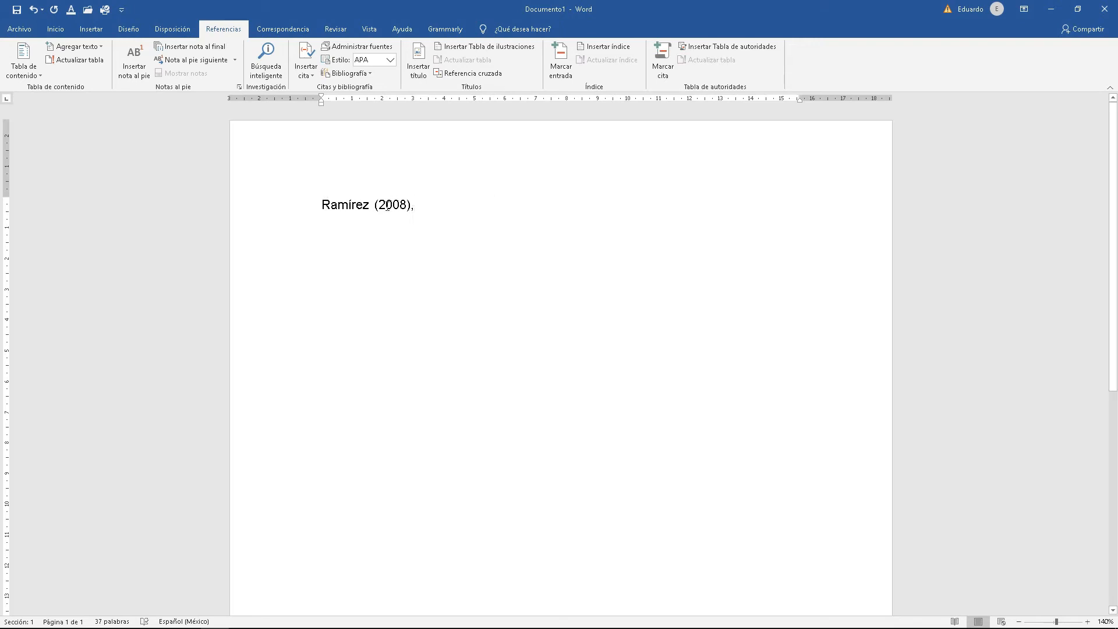
left_click_drag(421, 205, 213, 209)
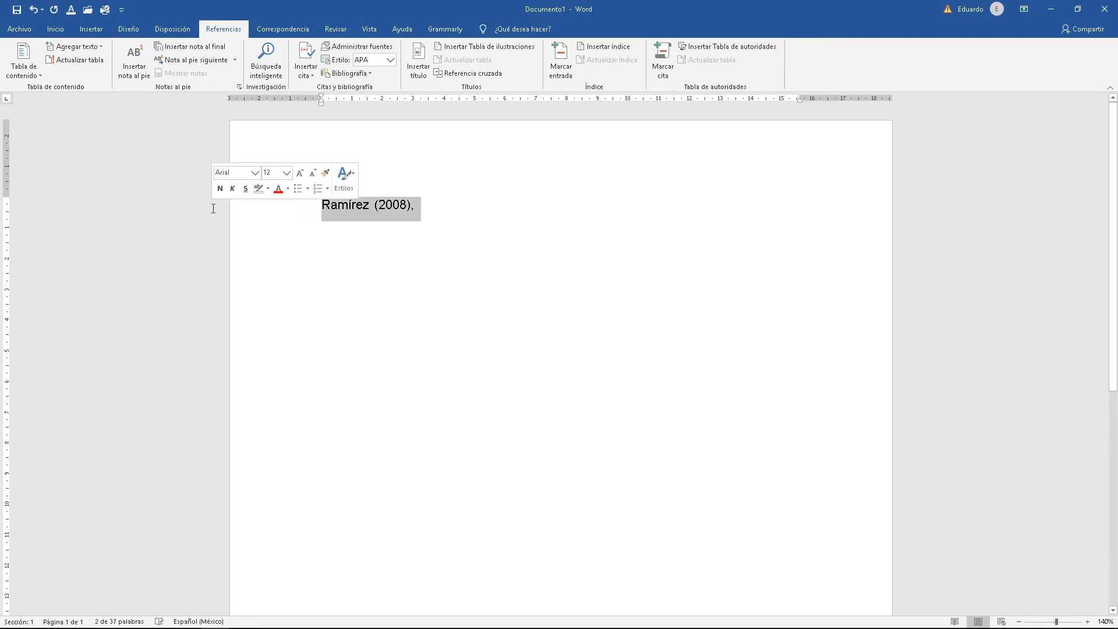
key("BackSpace")
Step: Insert citations of the 2008 mobile learning article and Dewey's Democracia y educación (2004) side by side on the first line
left_click(307, 71)
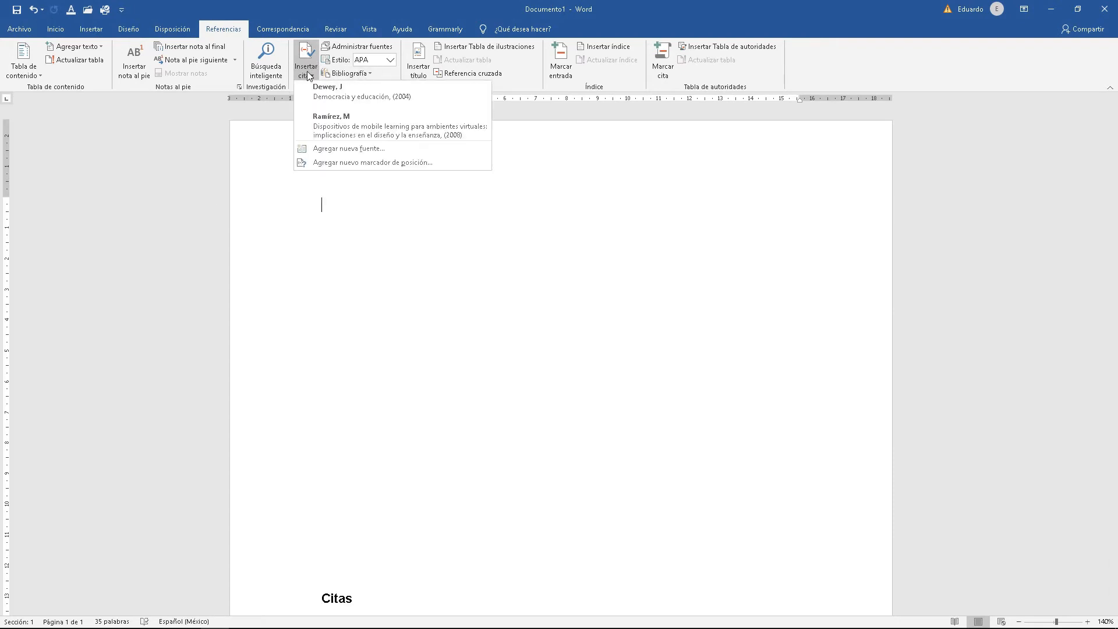
left_click(333, 122)
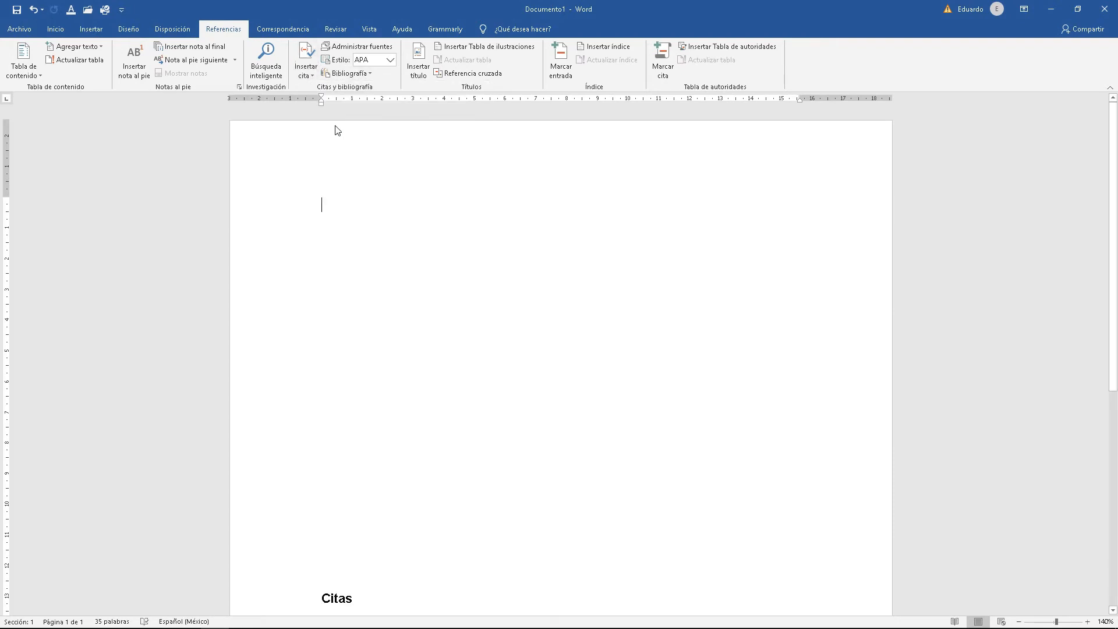
left_click(306, 67)
left_click(331, 90)
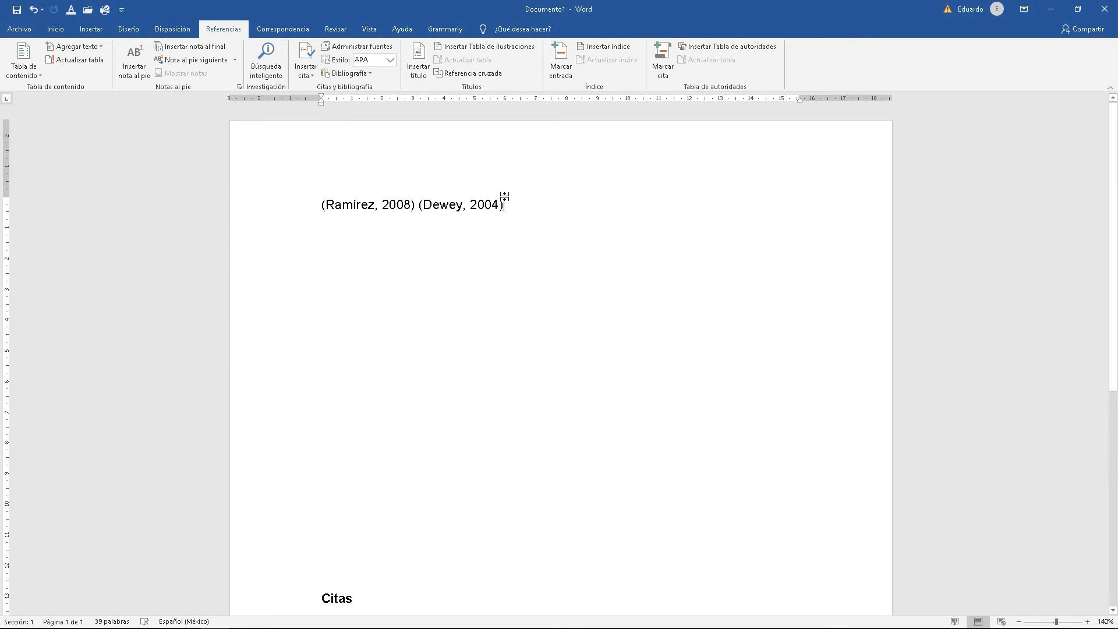
left_click(306, 67)
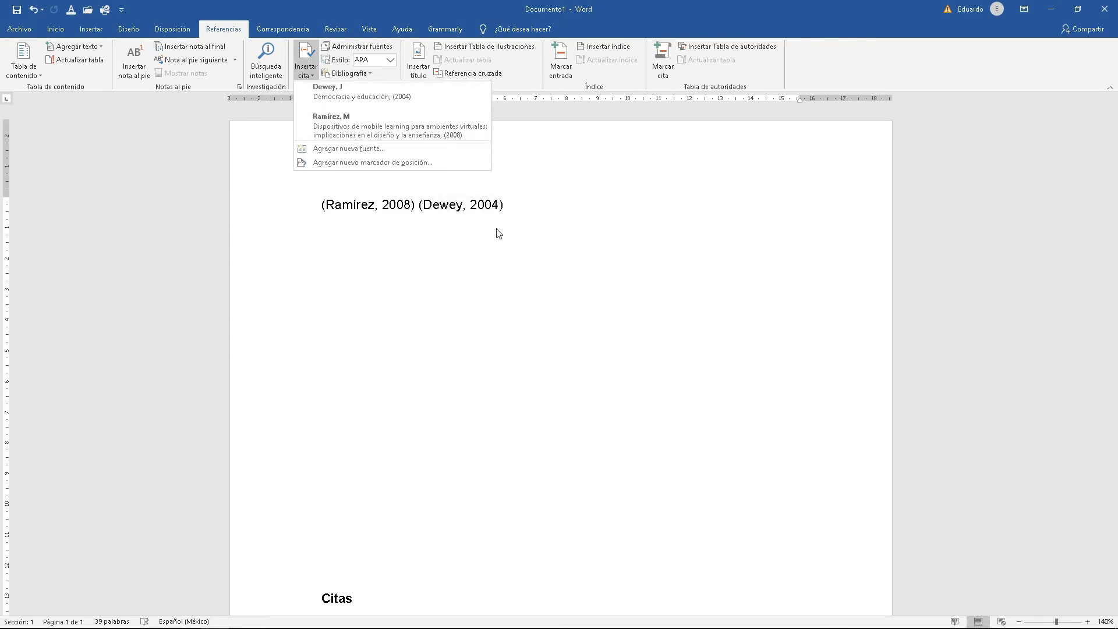
Step: Examine the first example under Citas, where the author's surname and the year in parentheses open the sentence
left_click(527, 212)
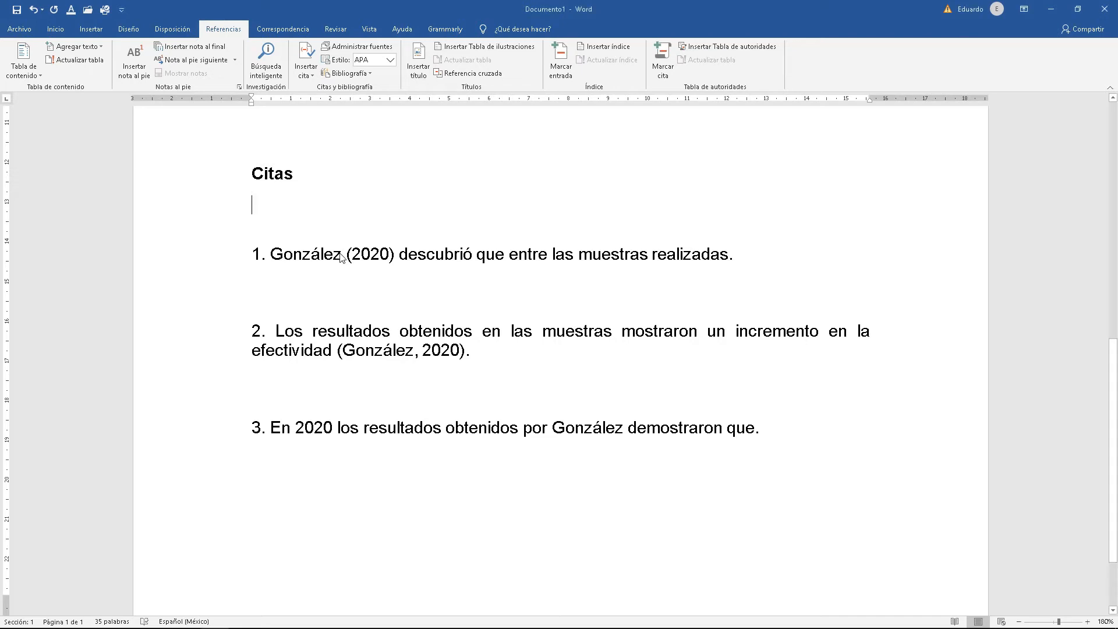
left_click_drag(342, 254, 270, 257)
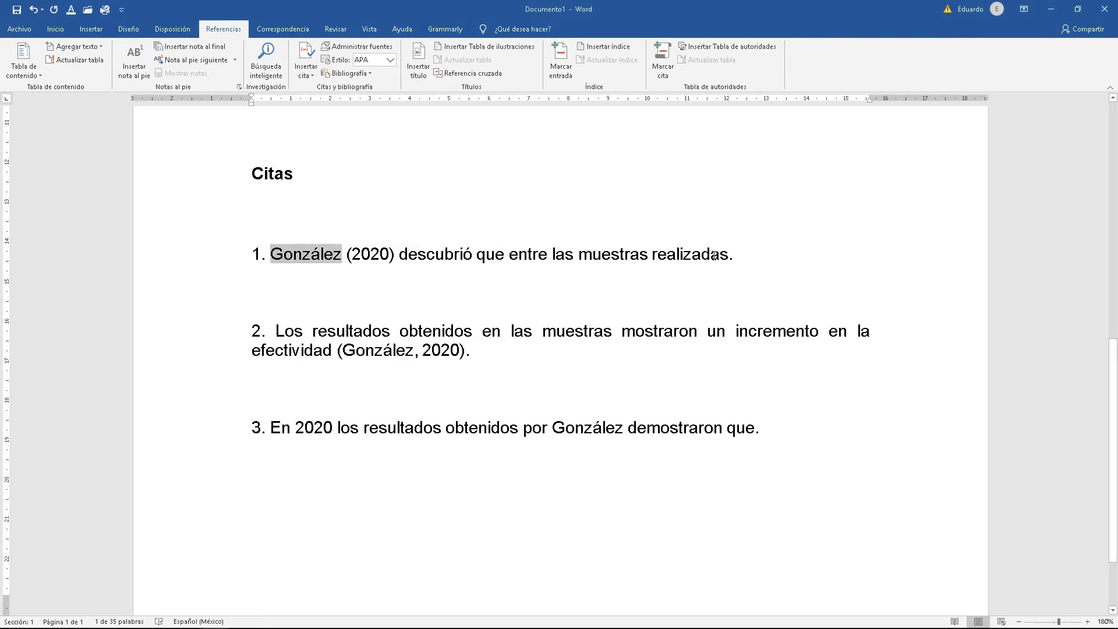
left_click(312, 257)
left_click_drag(271, 255, 686, 245)
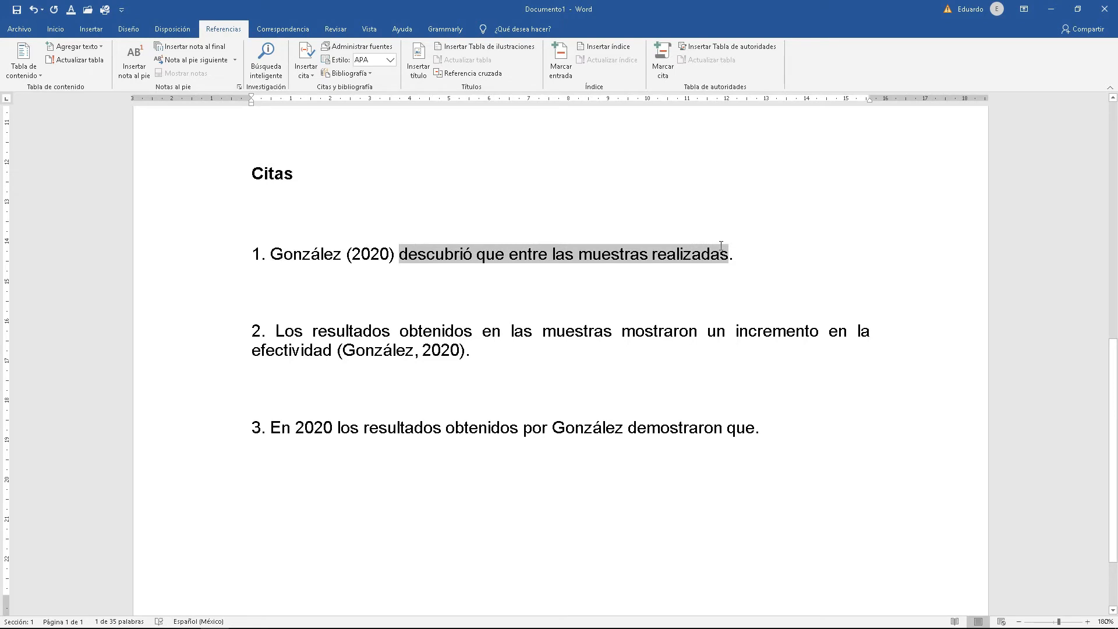
left_click(506, 254)
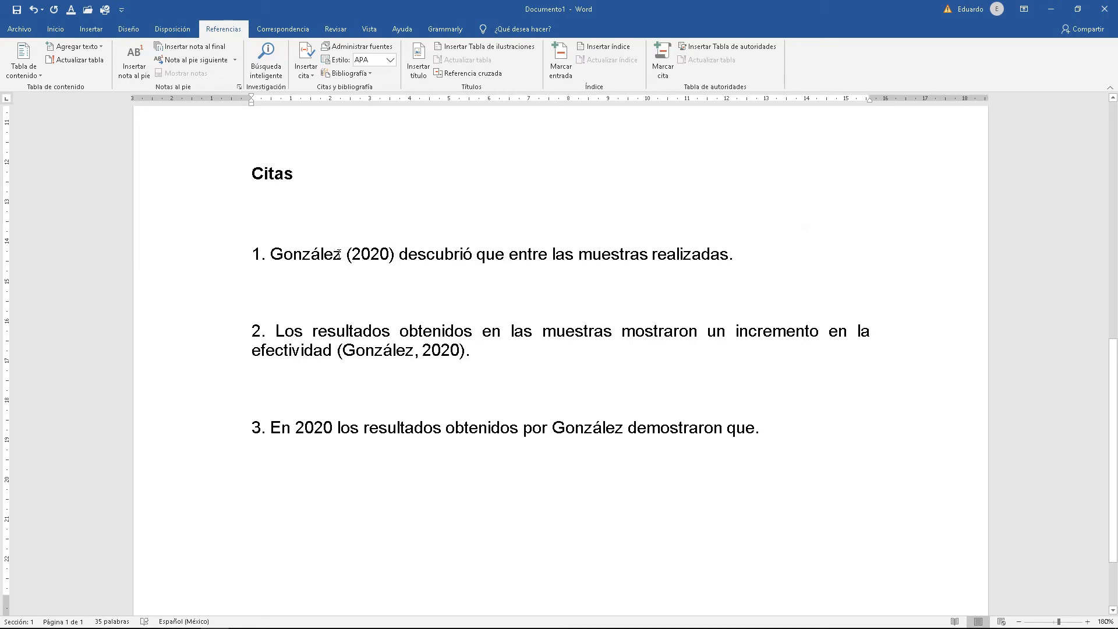
left_click_drag(342, 254, 269, 254)
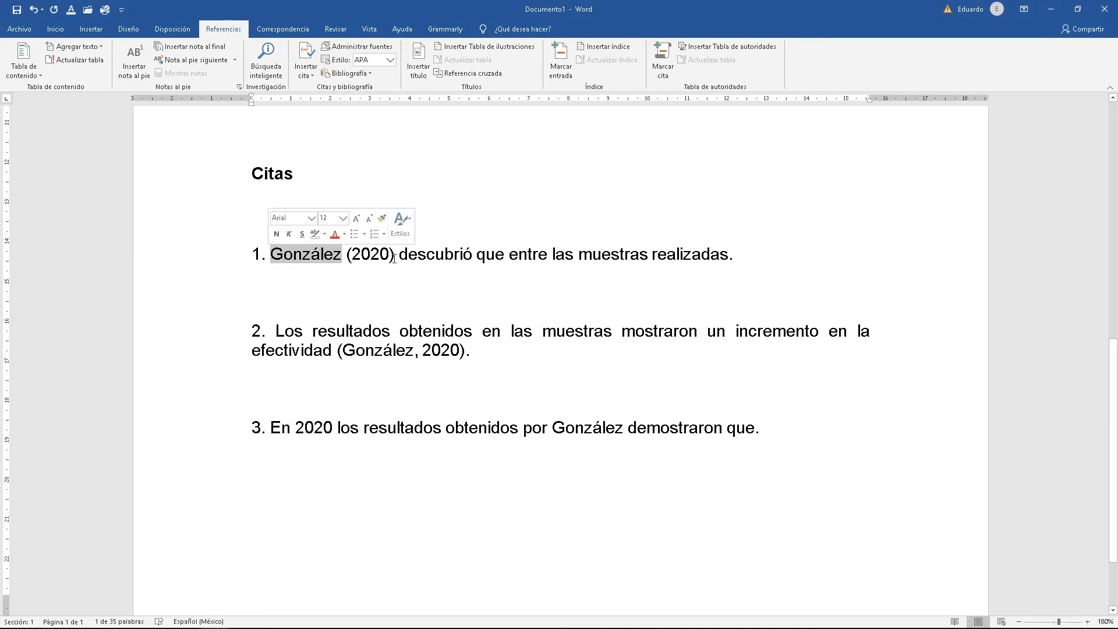
left_click_drag(349, 255, 388, 257)
left_click(593, 254)
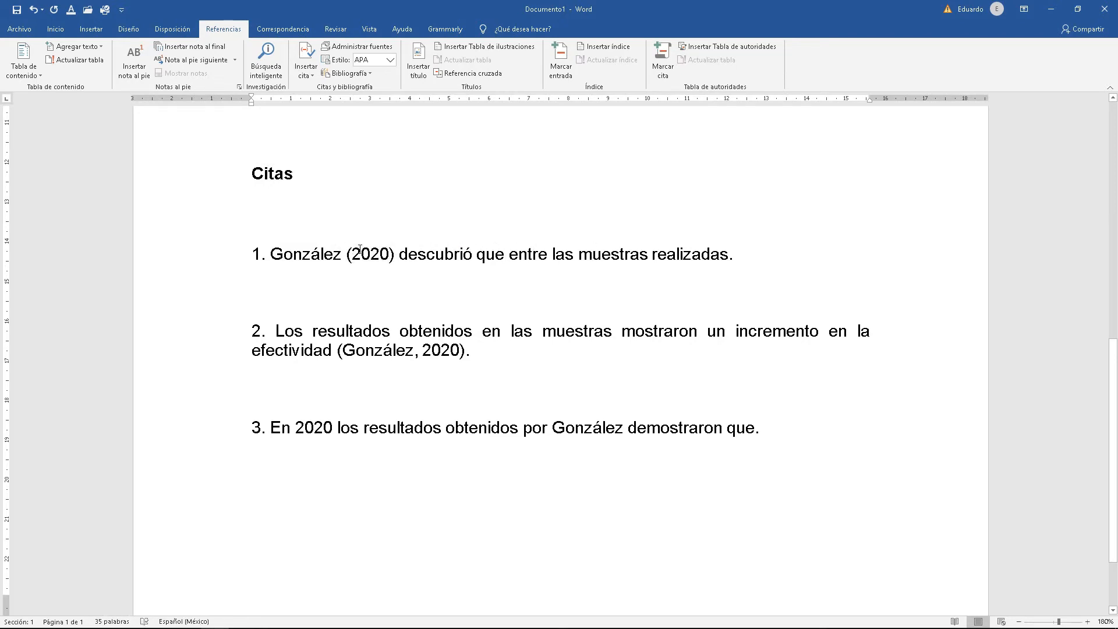
Step: Examine the second example under Citas, comparing the paraphrased sentence with the author-year citation in parentheses at its end
scroll(292, 294, "down", 1)
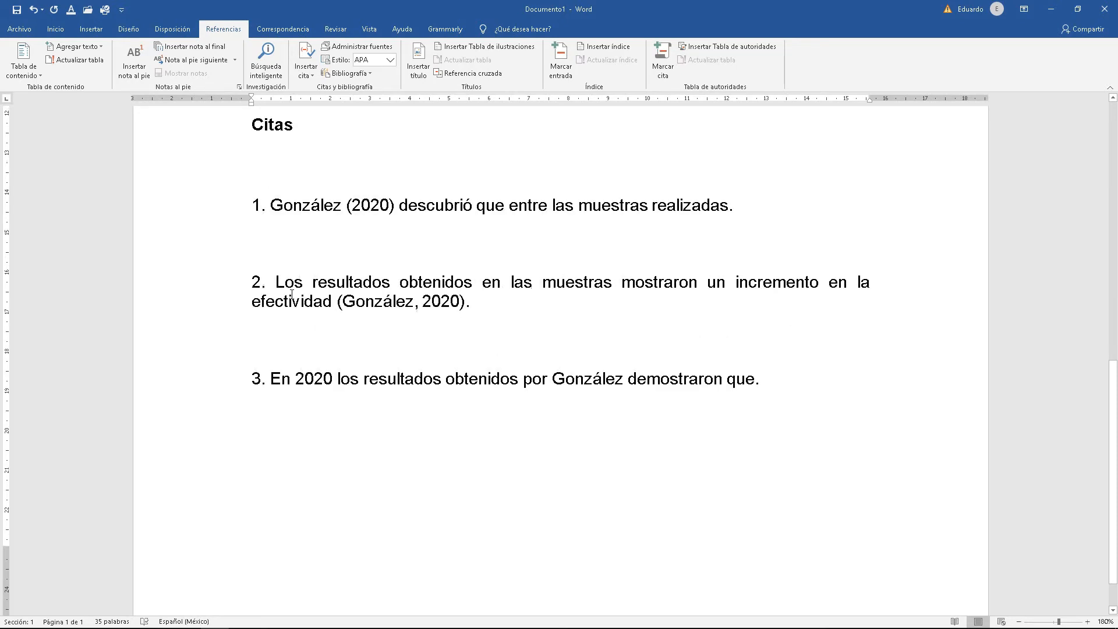
left_click_drag(277, 281, 475, 304)
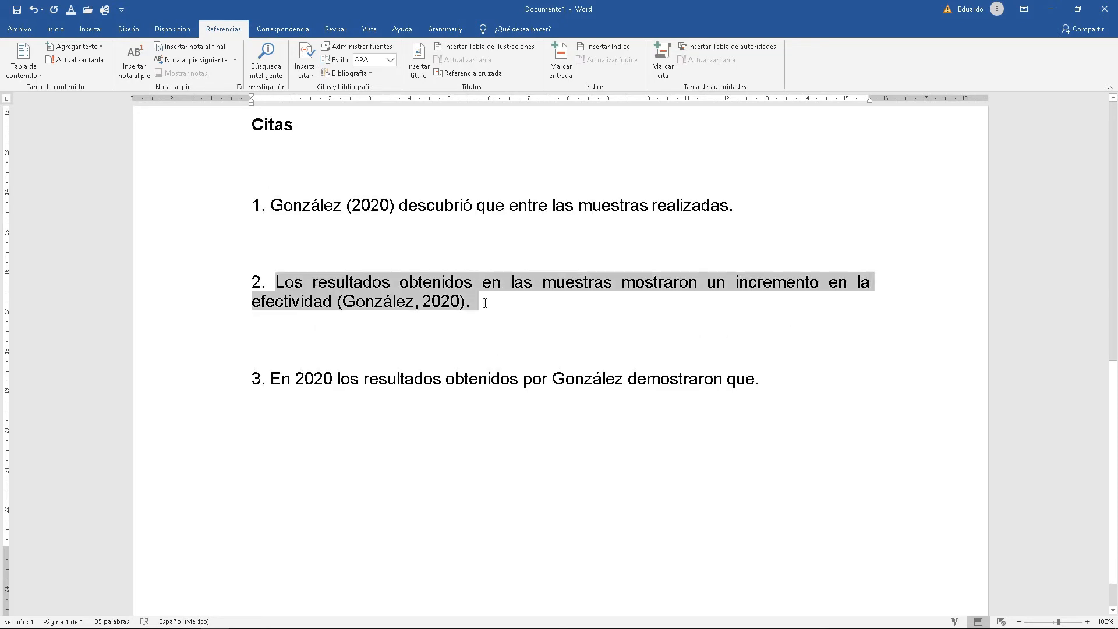
left_click(476, 308)
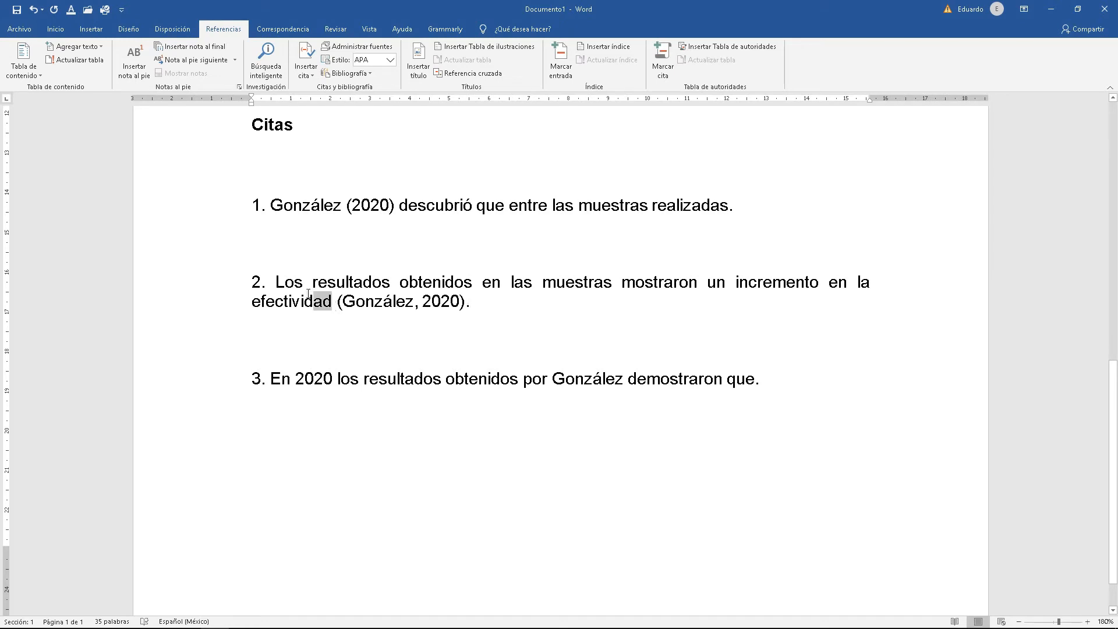
left_click_drag(314, 301, 278, 283)
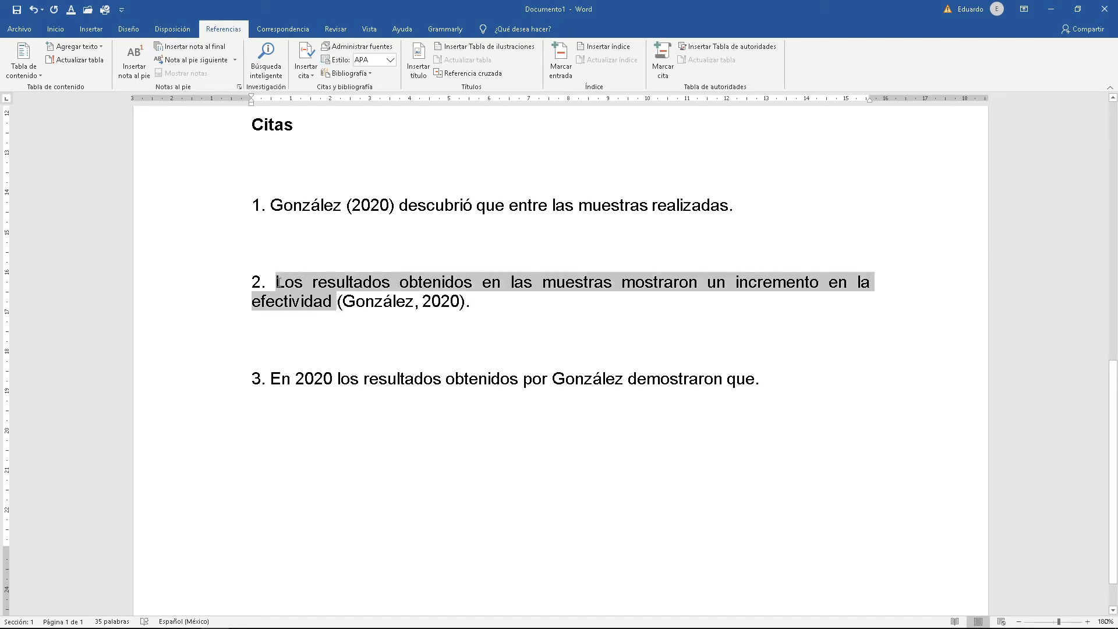
left_click(314, 302)
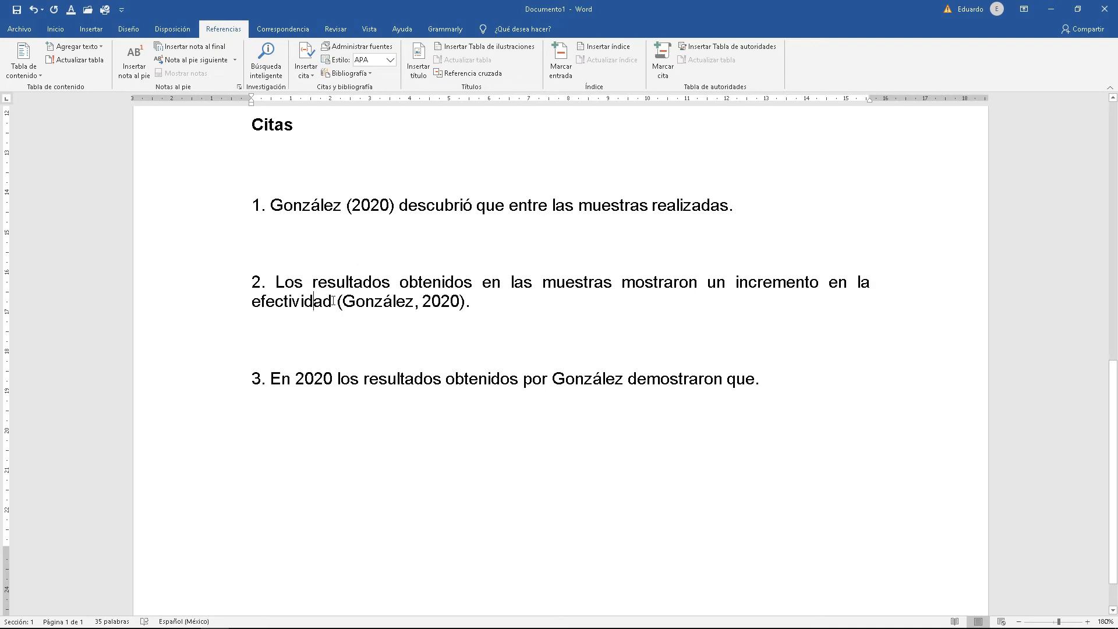
left_click_drag(332, 301, 285, 286)
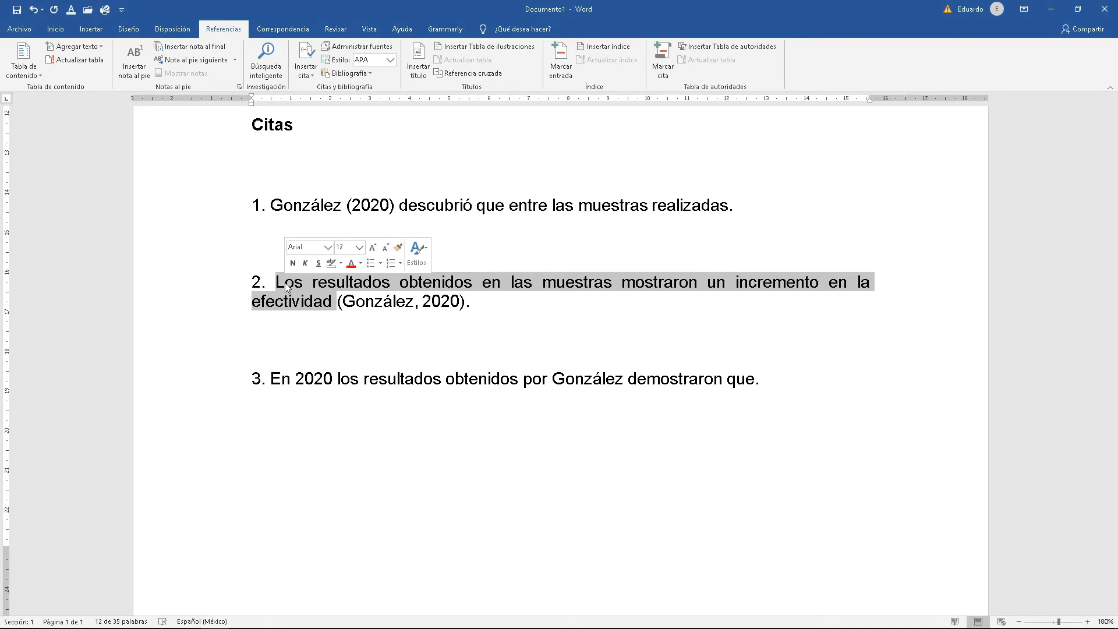
left_click(332, 301)
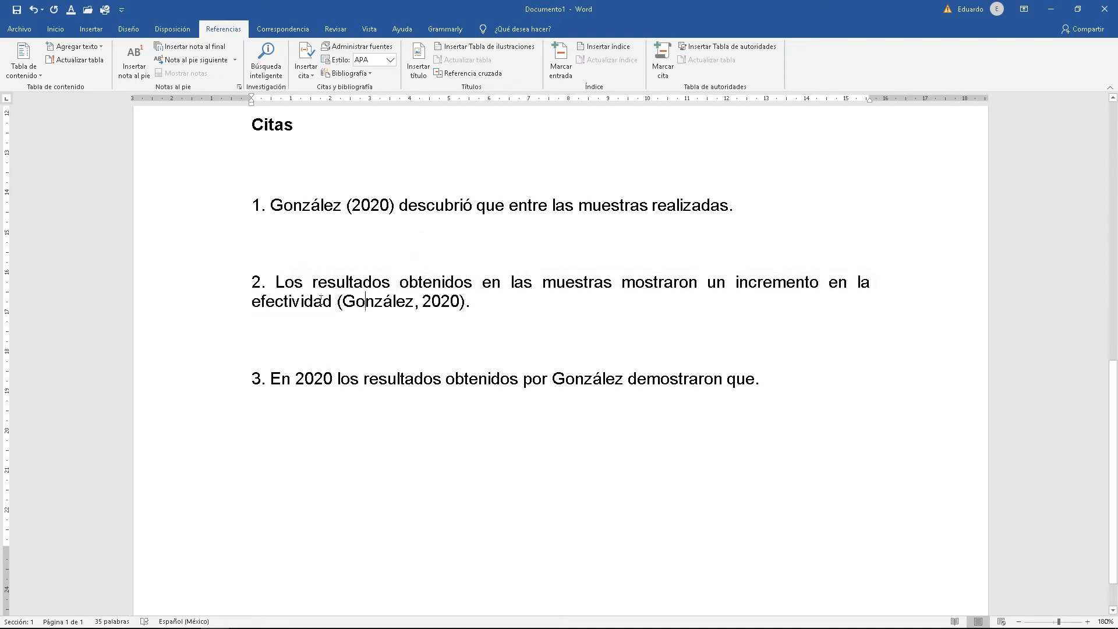
left_click_drag(427, 303, 470, 304)
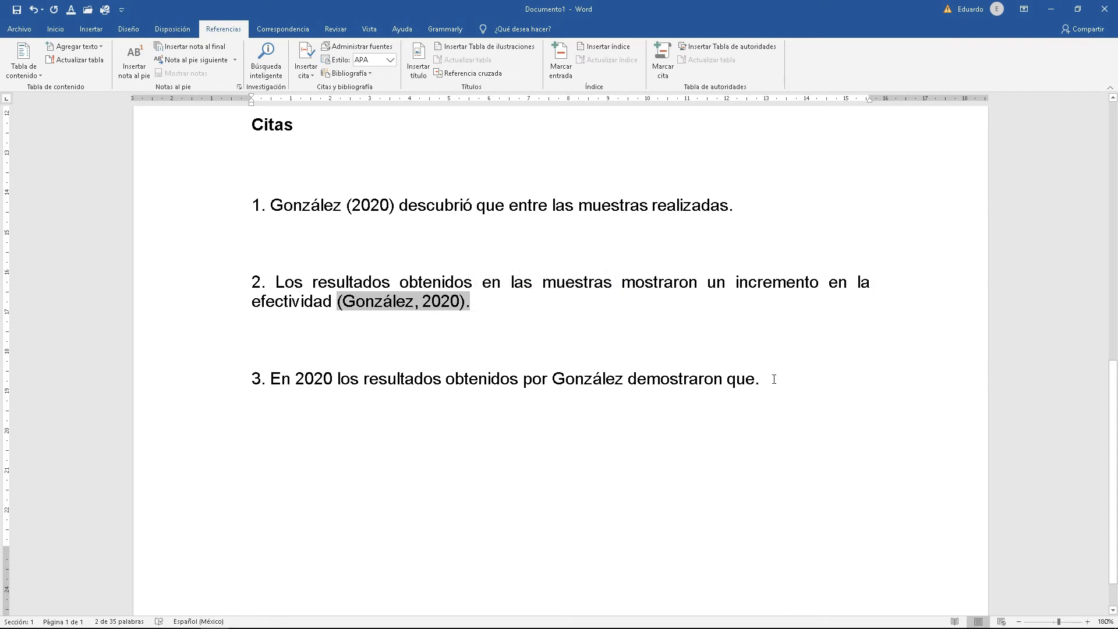
Step: Examine the third example under Citas, where the year and the author's surname are both written into the sentence
left_click_drag(762, 380, 270, 380)
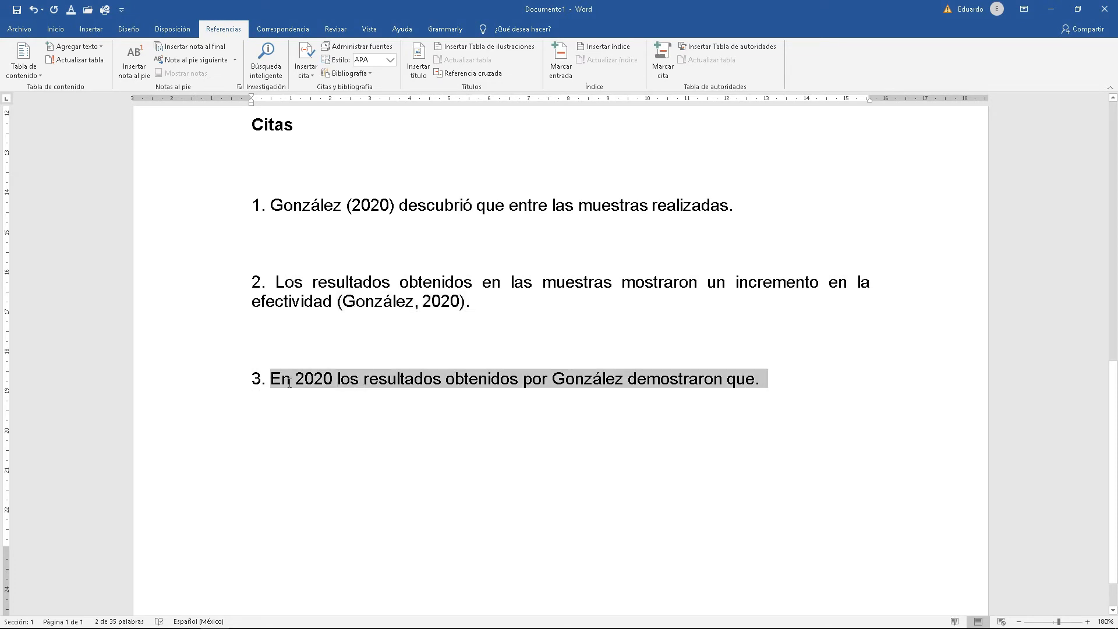
left_click(318, 417)
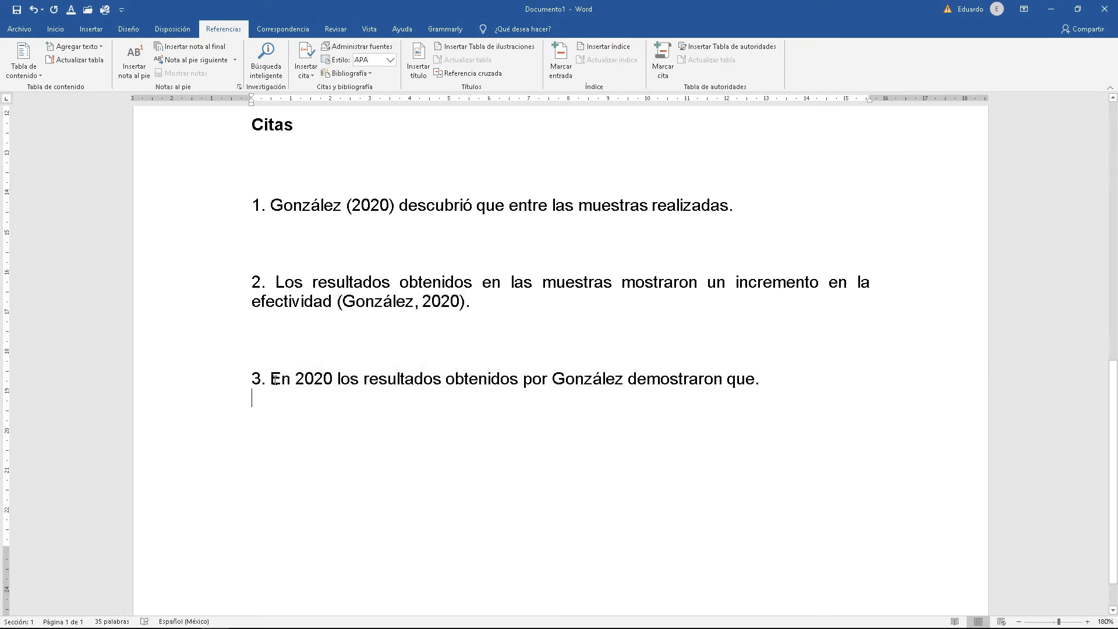
left_click_drag(271, 381, 717, 376)
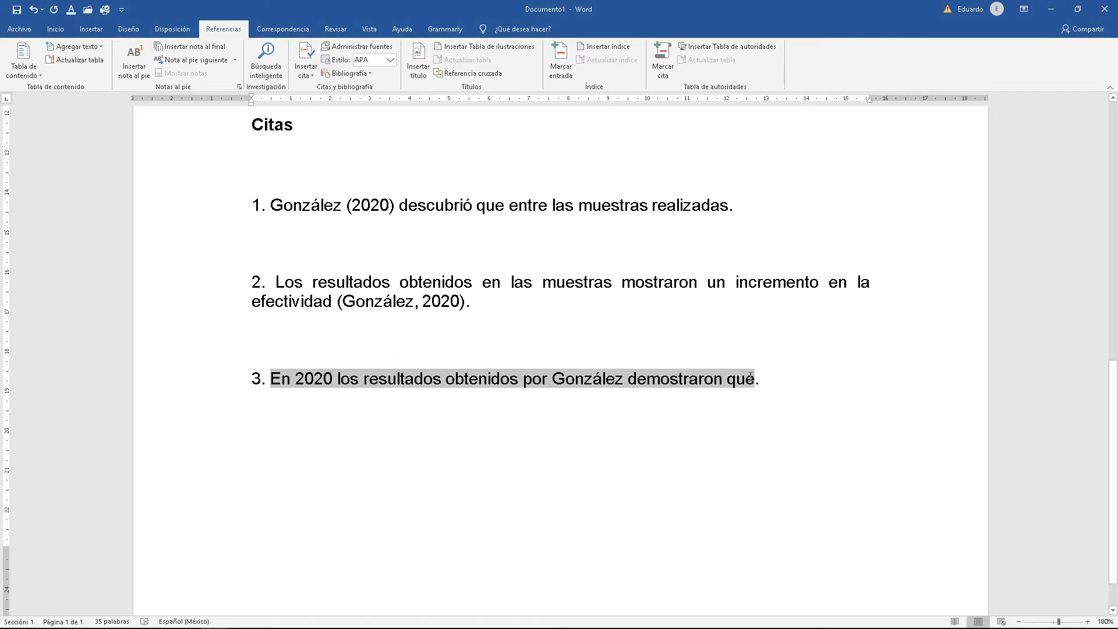
left_click(320, 380)
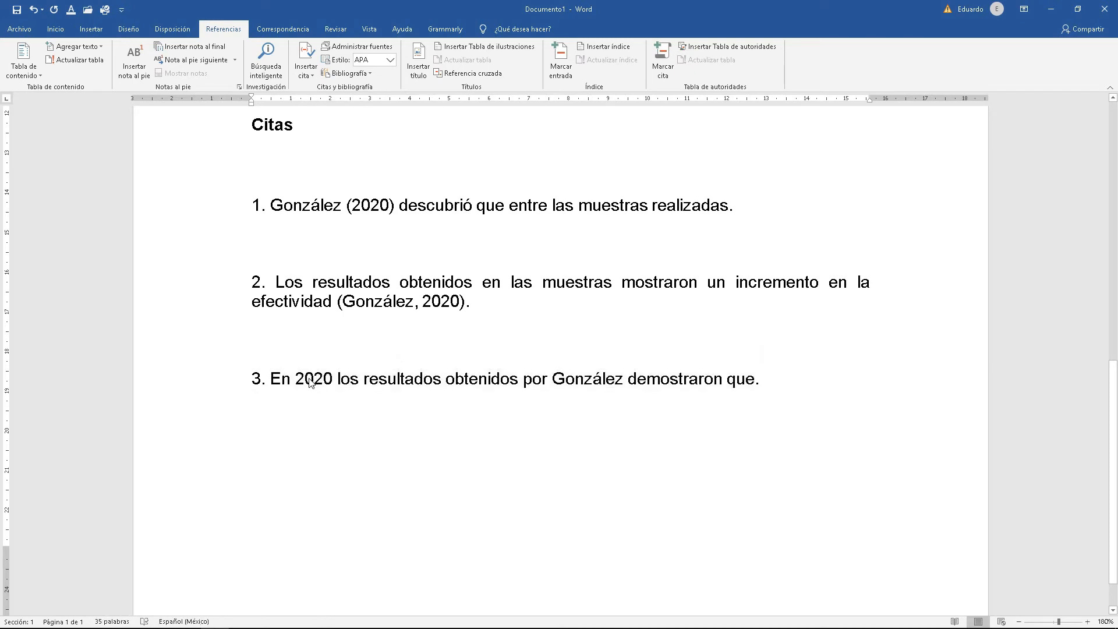
left_click(575, 380)
left_click_drag(552, 379, 623, 385)
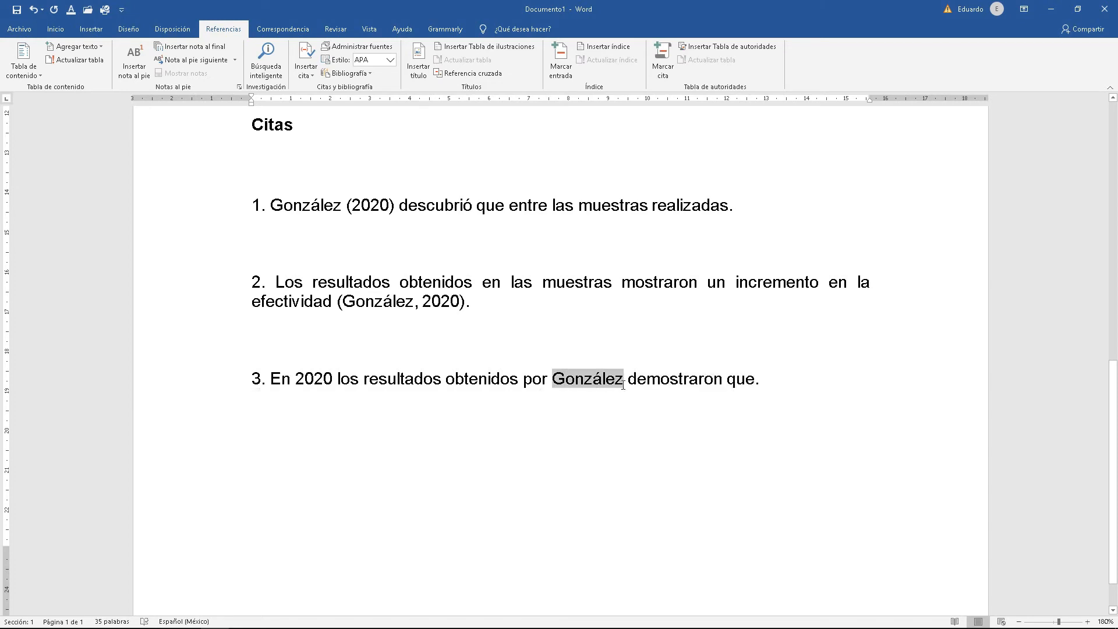
left_click_drag(294, 378, 337, 379)
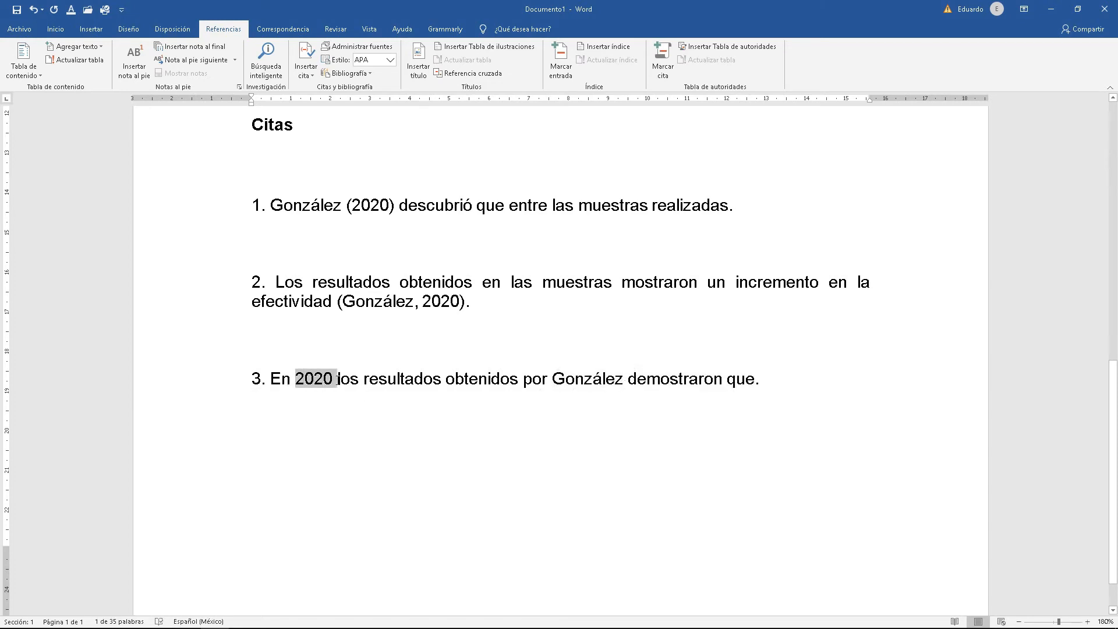
left_click(300, 419)
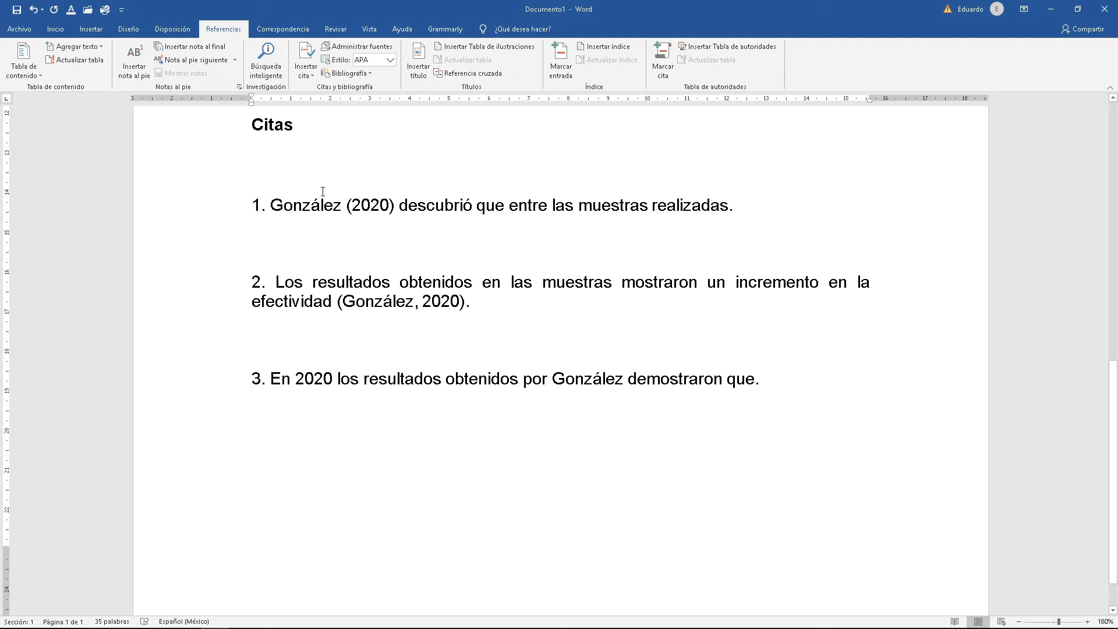
Step: Compare the placement of the author's surname and the year across the three citation examples
left_click_drag(272, 208, 343, 204)
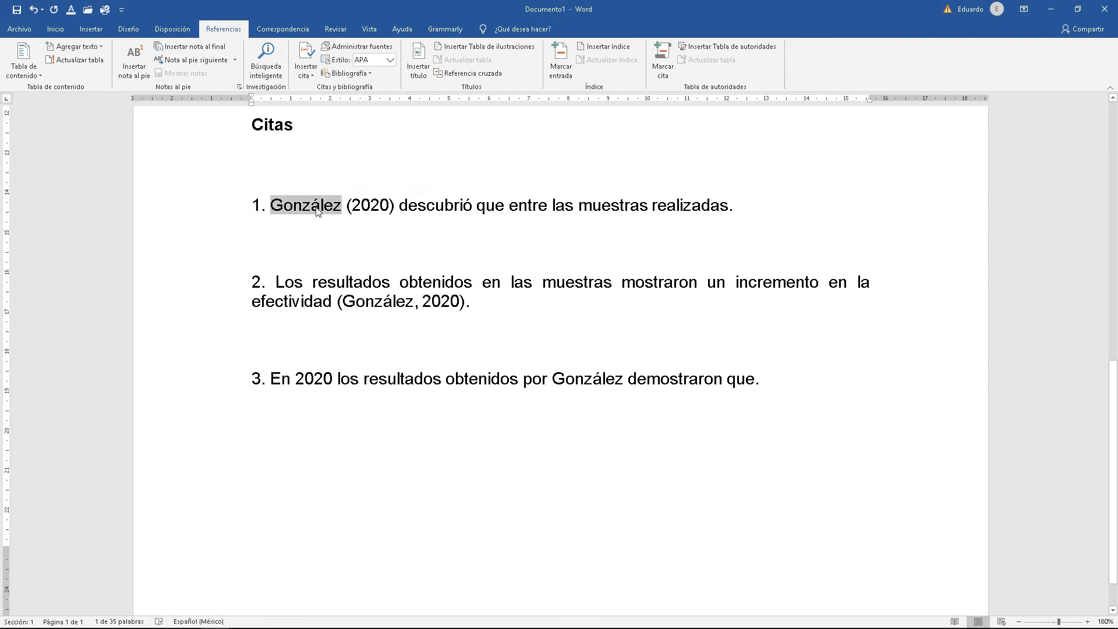
left_click(321, 207)
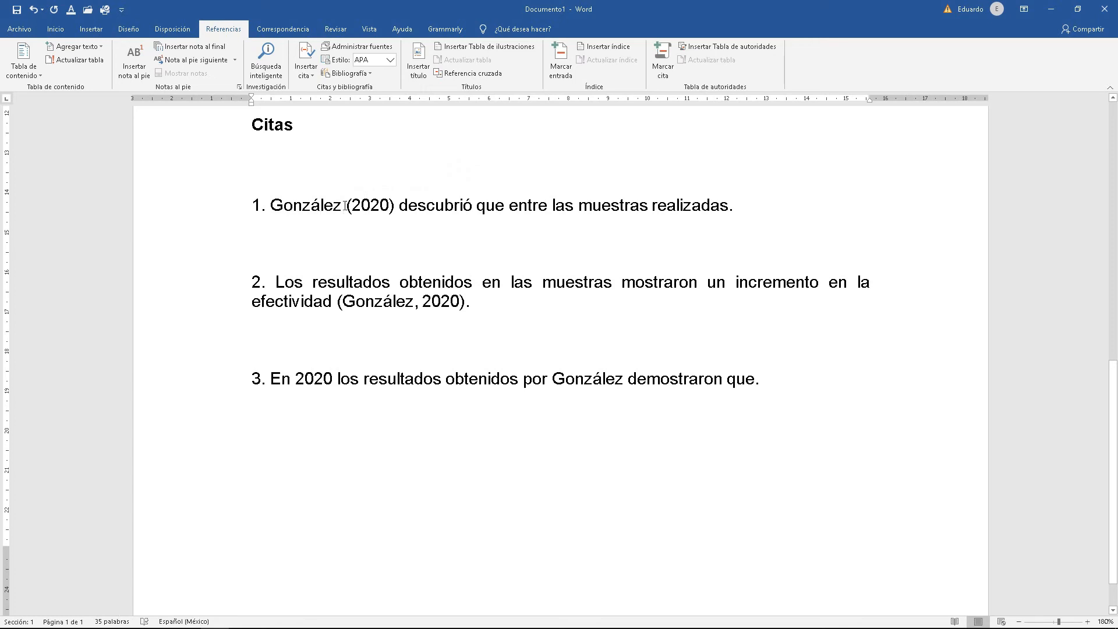
left_click_drag(355, 207, 385, 207)
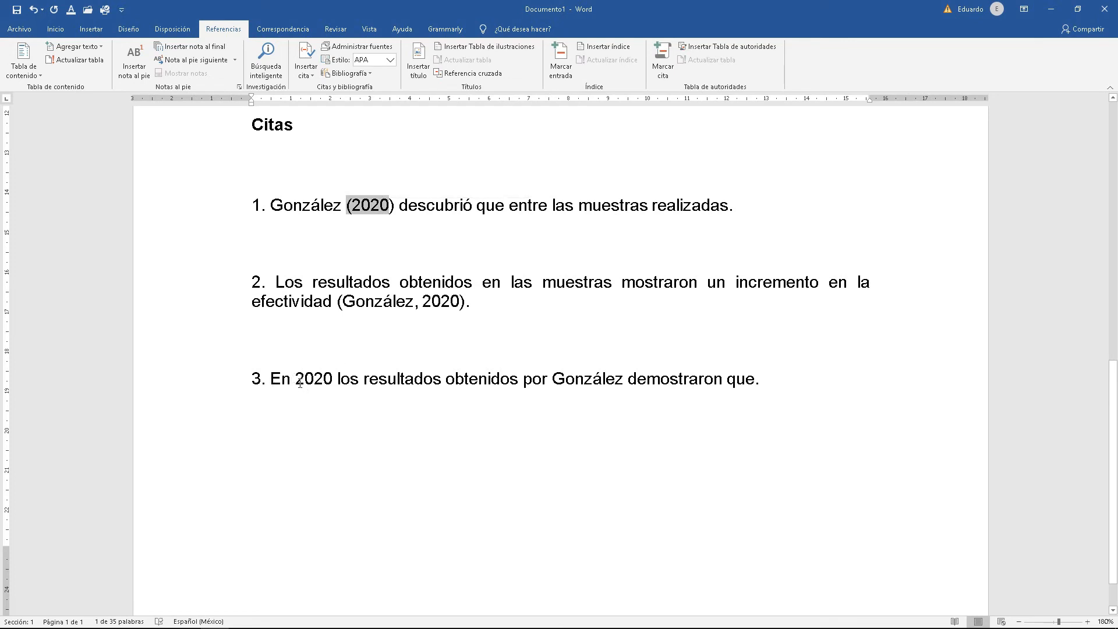
left_click_drag(300, 383, 332, 382)
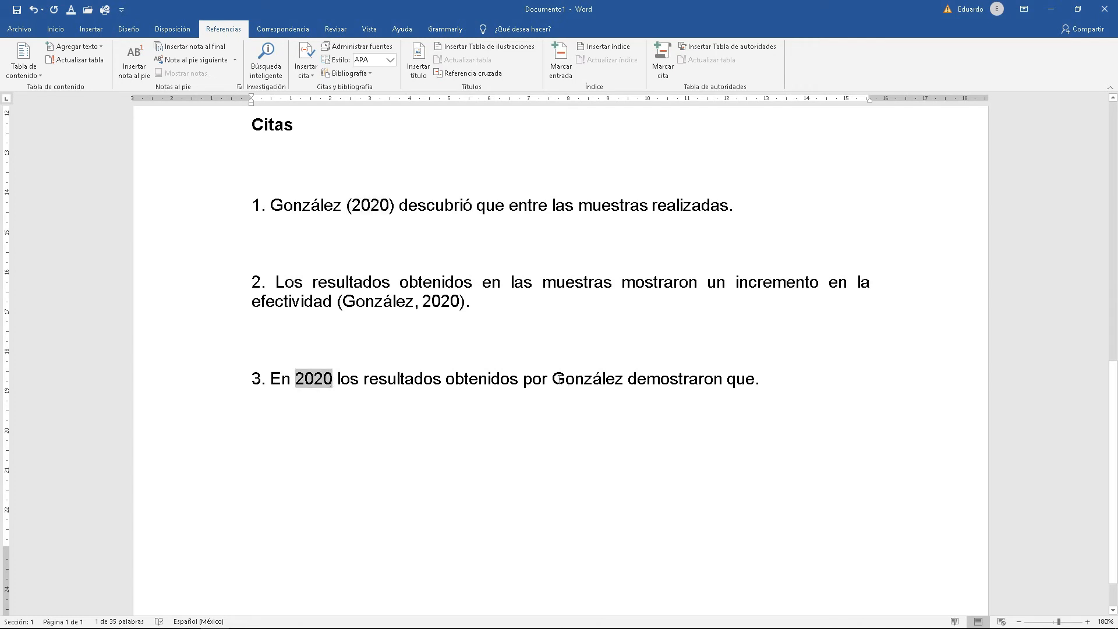
left_click_drag(552, 383, 621, 382)
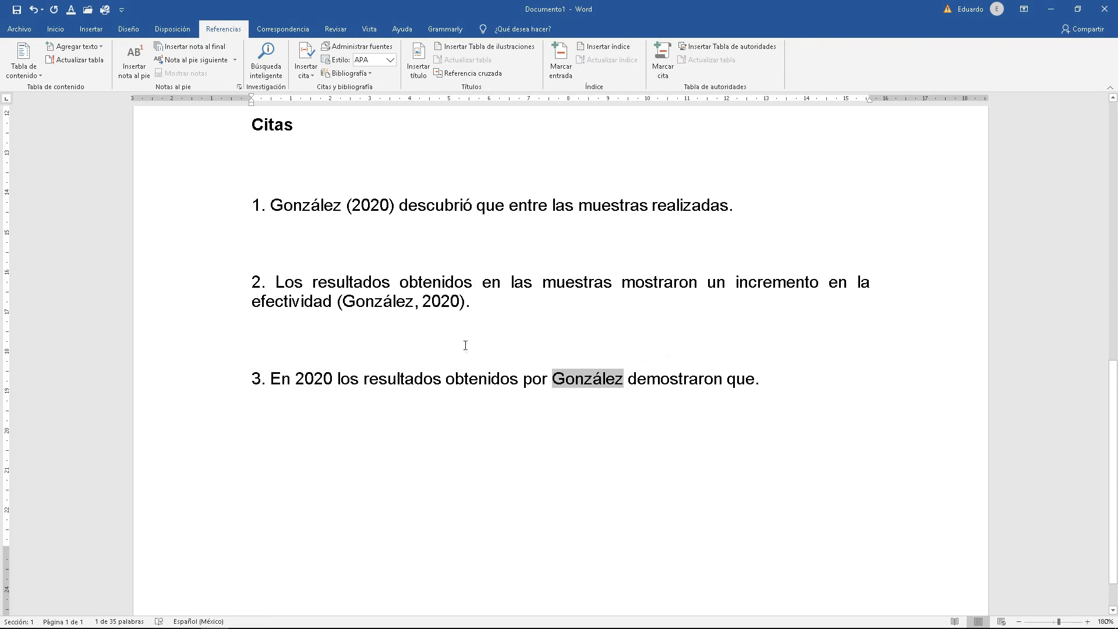
triple_click(489, 307)
left_click(291, 299)
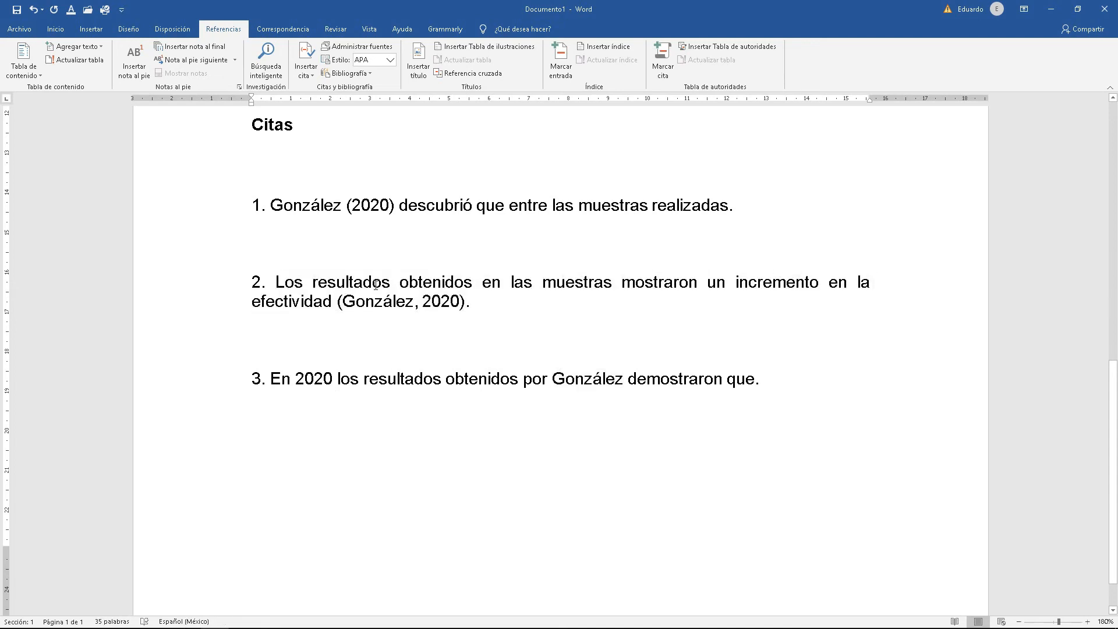
left_click_drag(471, 301, 337, 301)
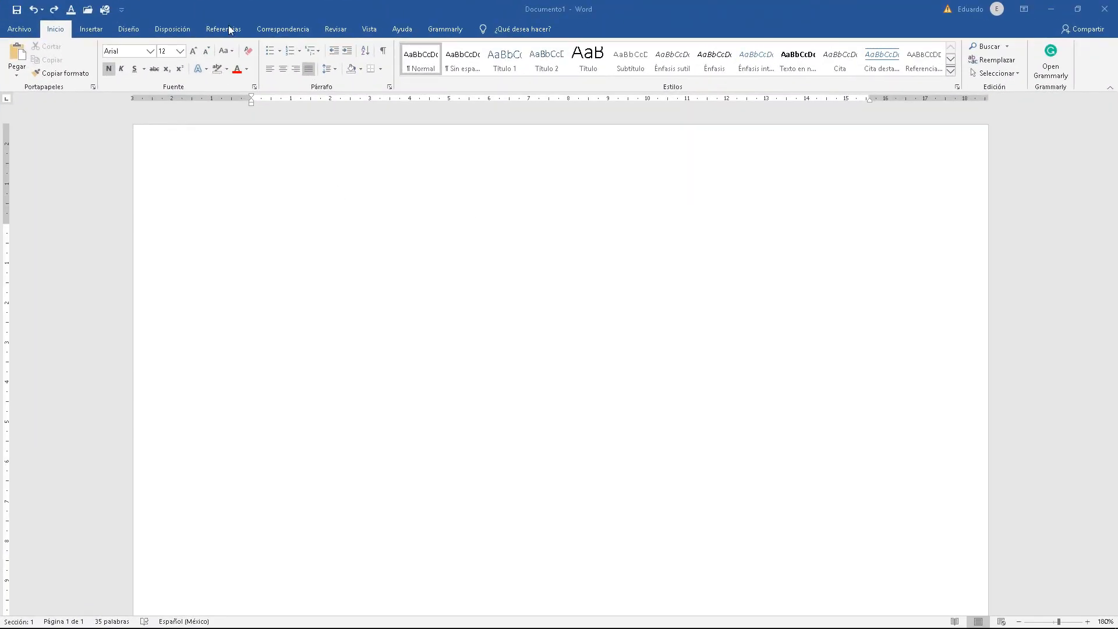
Step: Add the heading Referencias at the beginning of the page and insert the APA bibliography without a built-in title below it
left_click(221, 30)
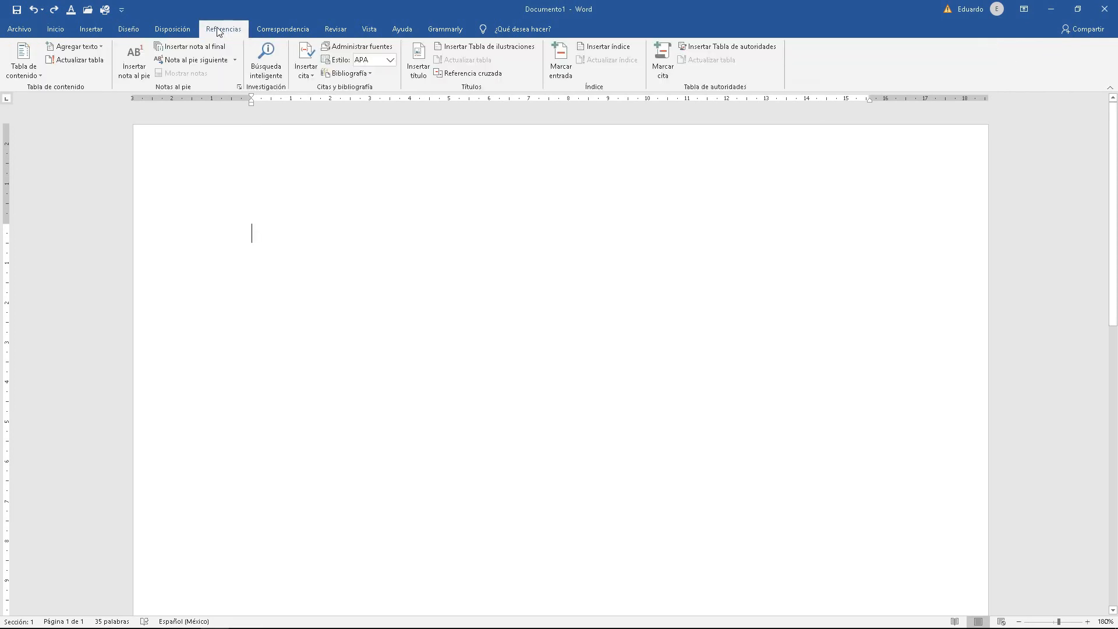
left_click(369, 74)
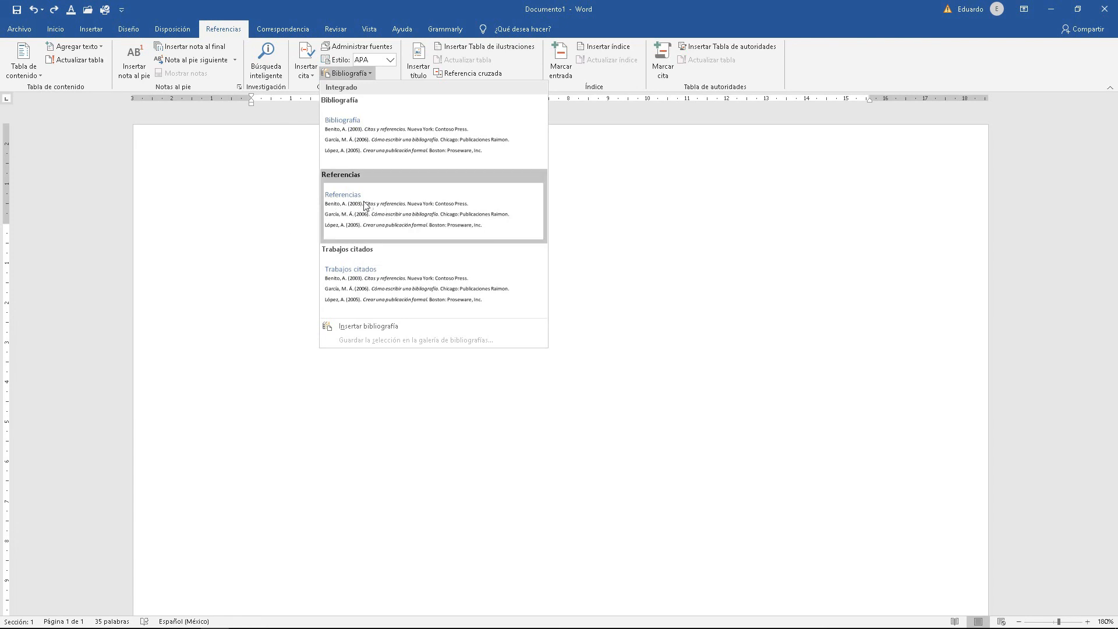
left_click(289, 237)
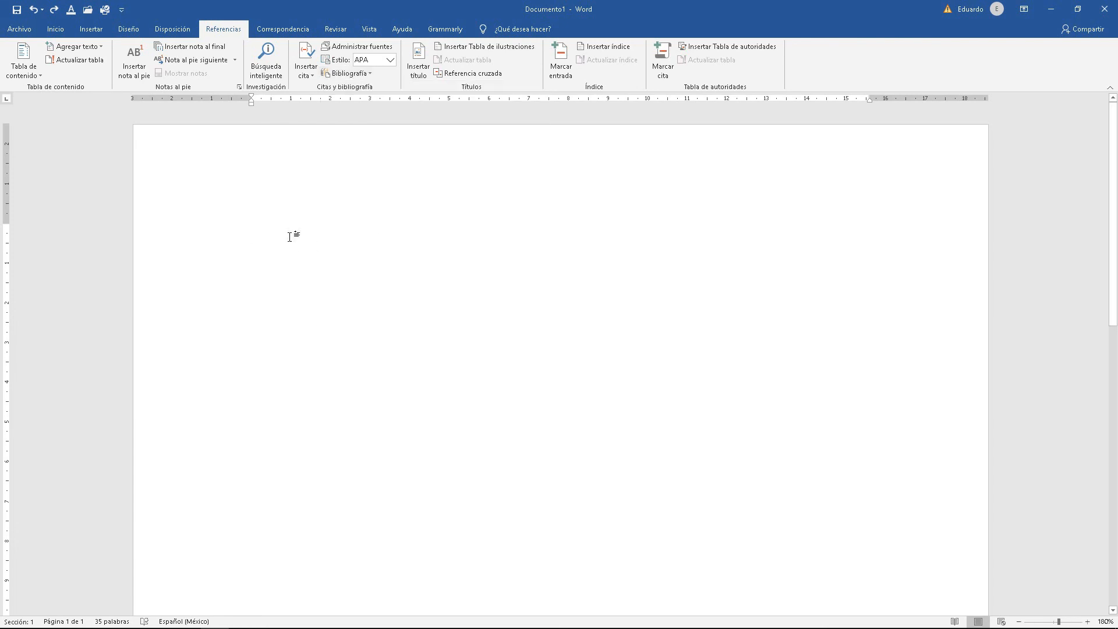
type("Referencias")
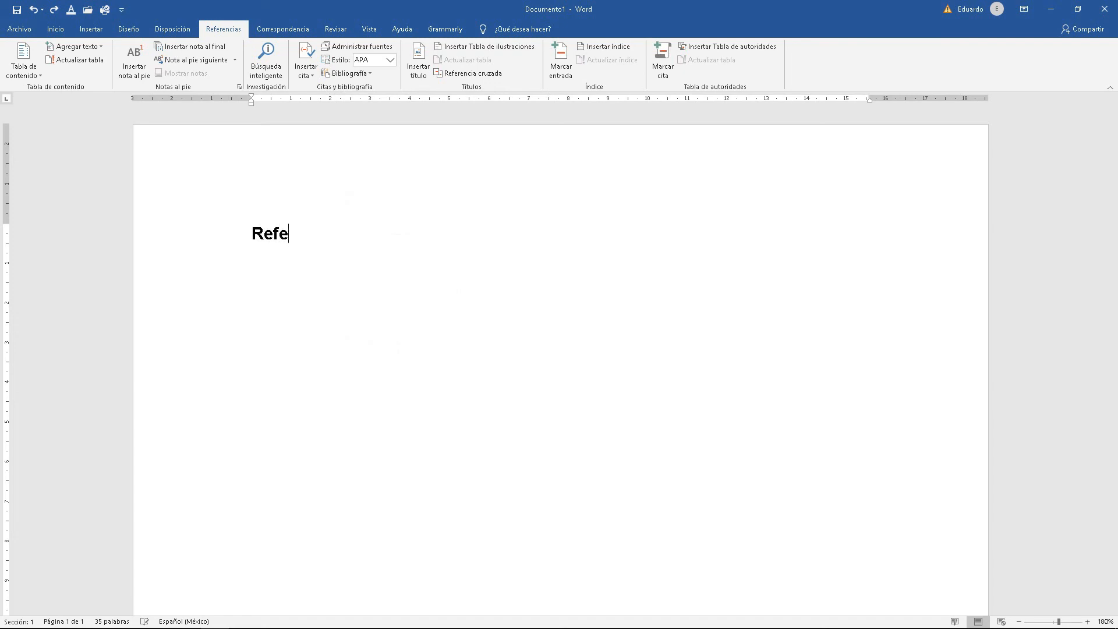
key("Return")
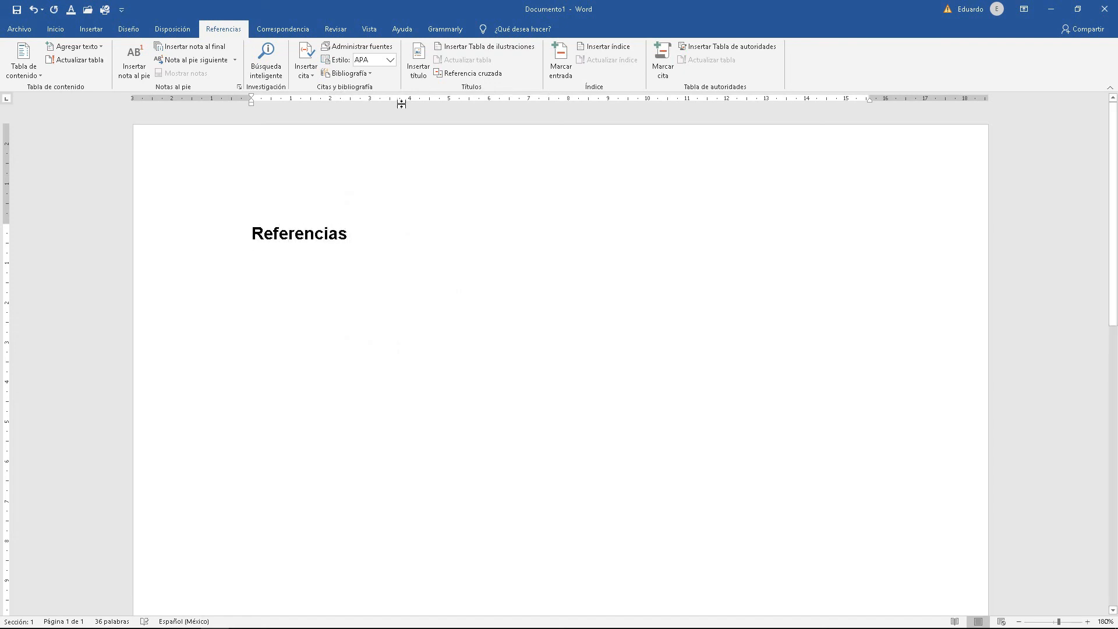
left_click(369, 72)
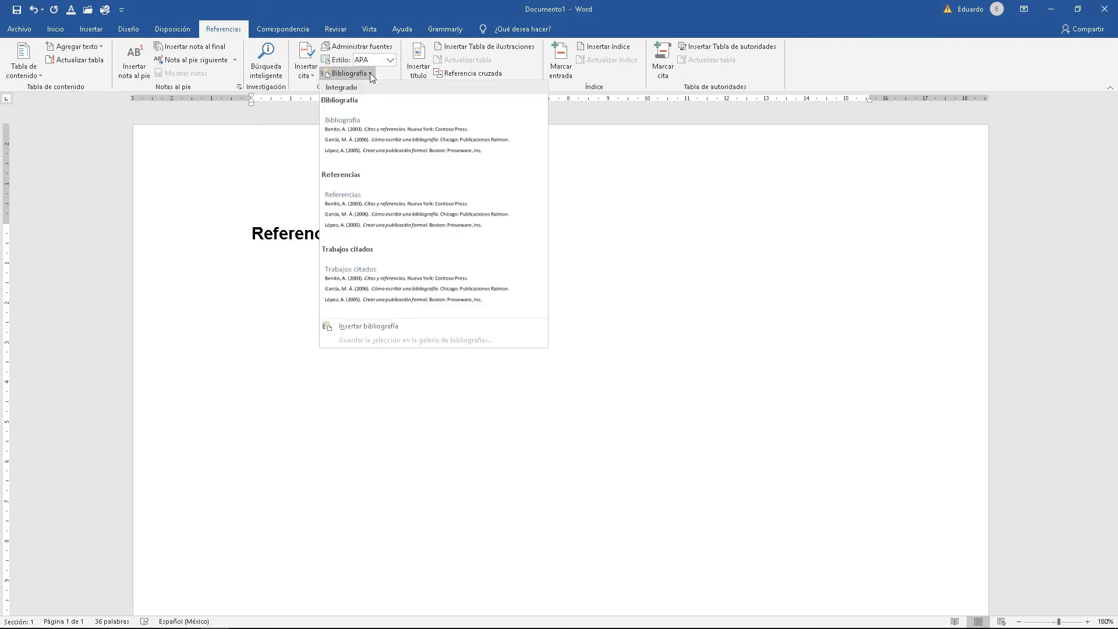
left_click(358, 331)
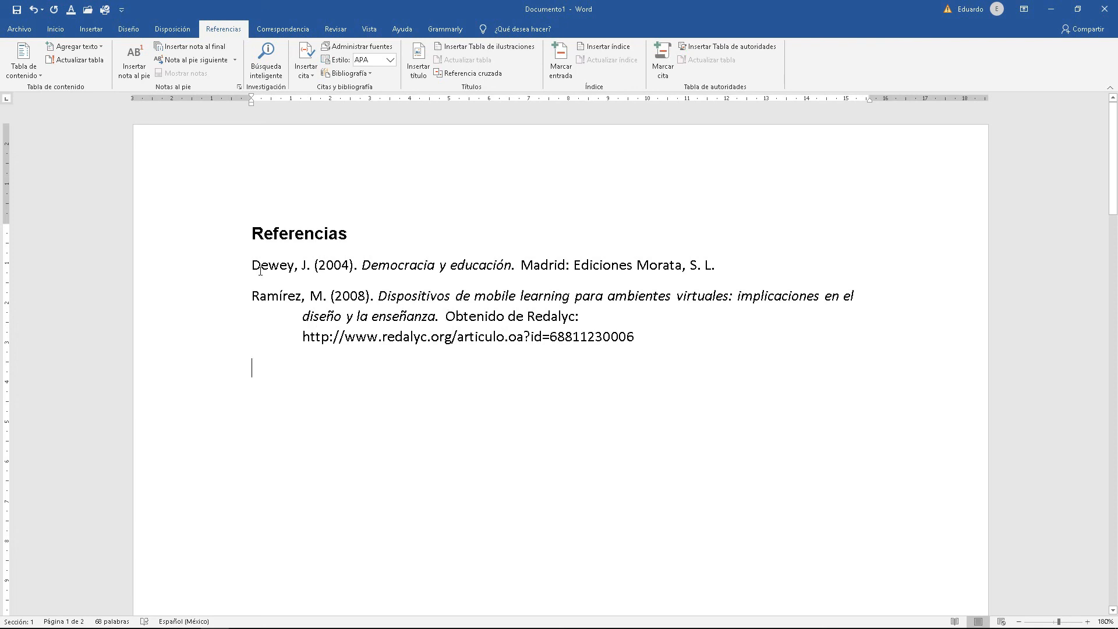
Step: Format the two bibliography entries below the Referencias heading in Arial, size 12
left_click_drag(657, 337, 238, 274)
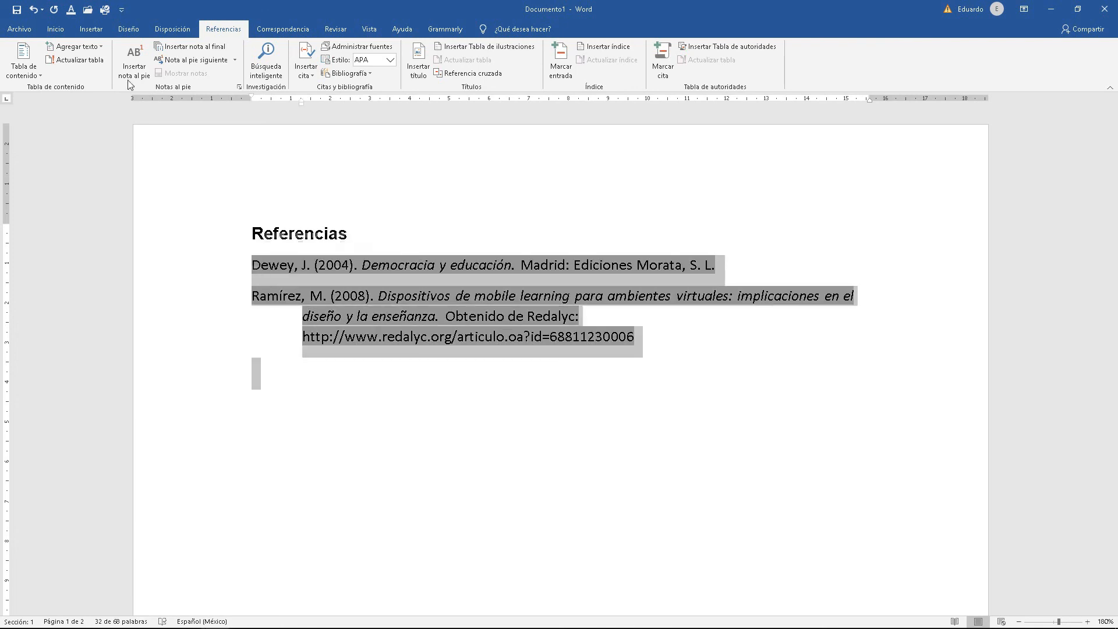
left_click(57, 28)
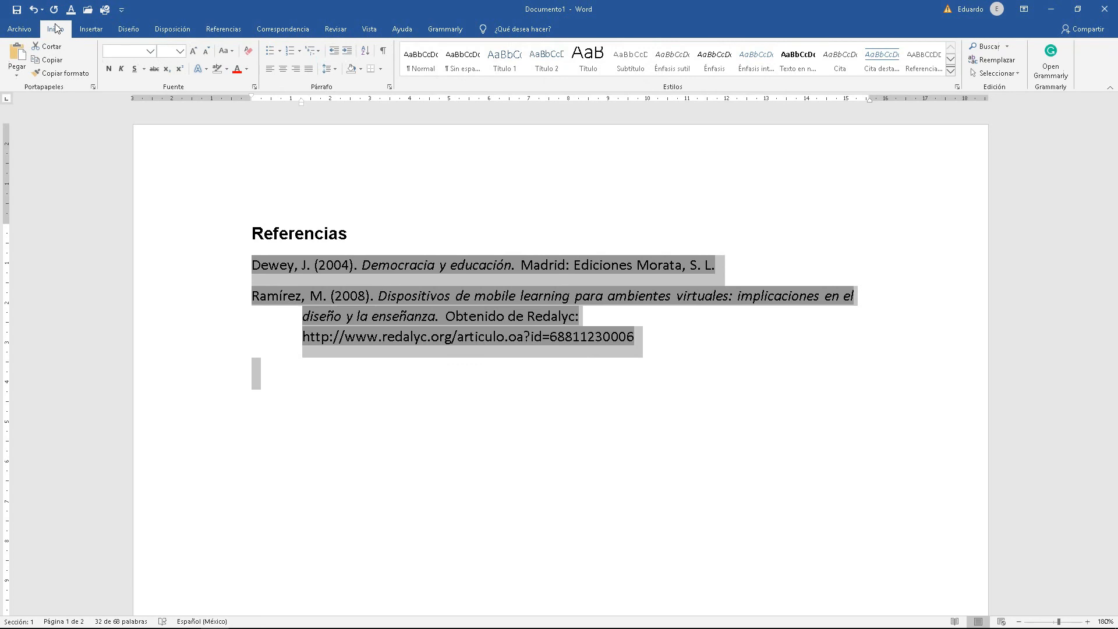
left_click(149, 51)
left_click(126, 118)
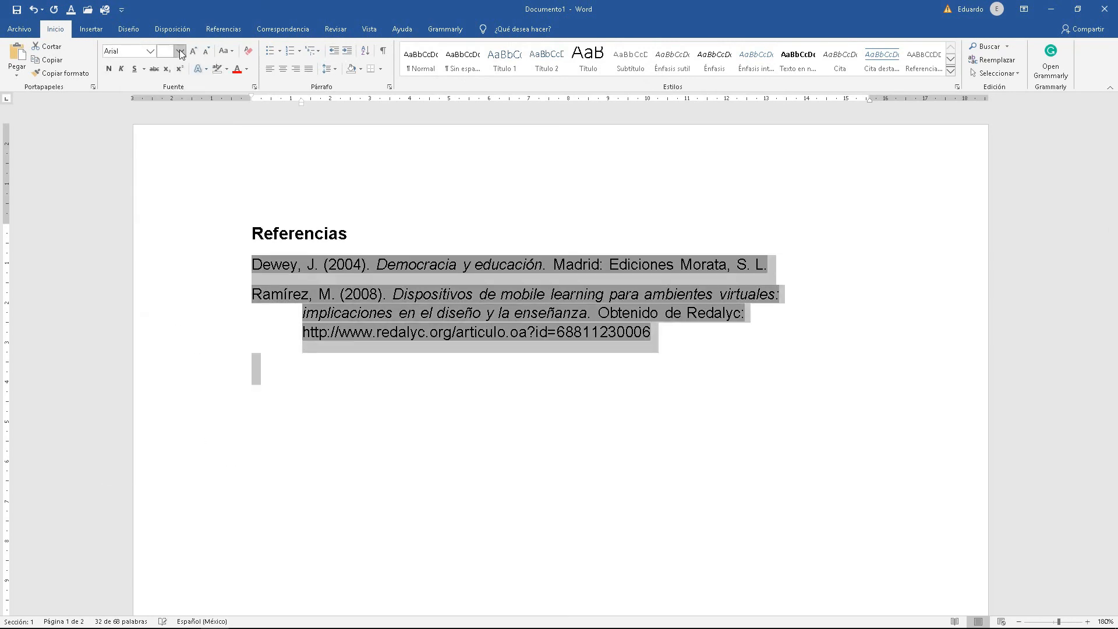
left_click(181, 51)
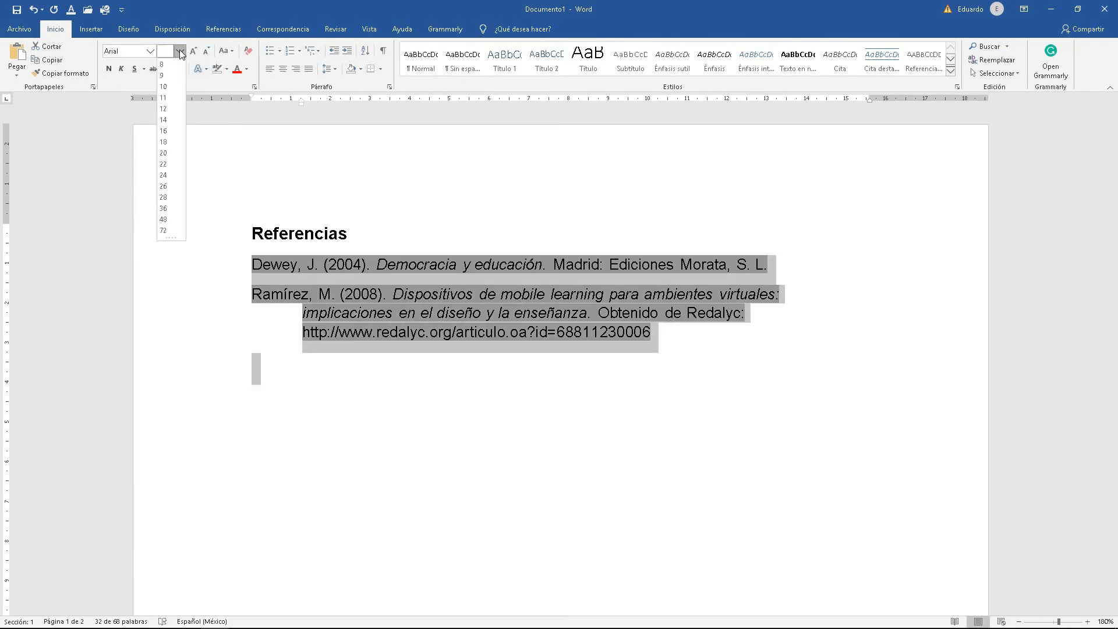
left_click(166, 108)
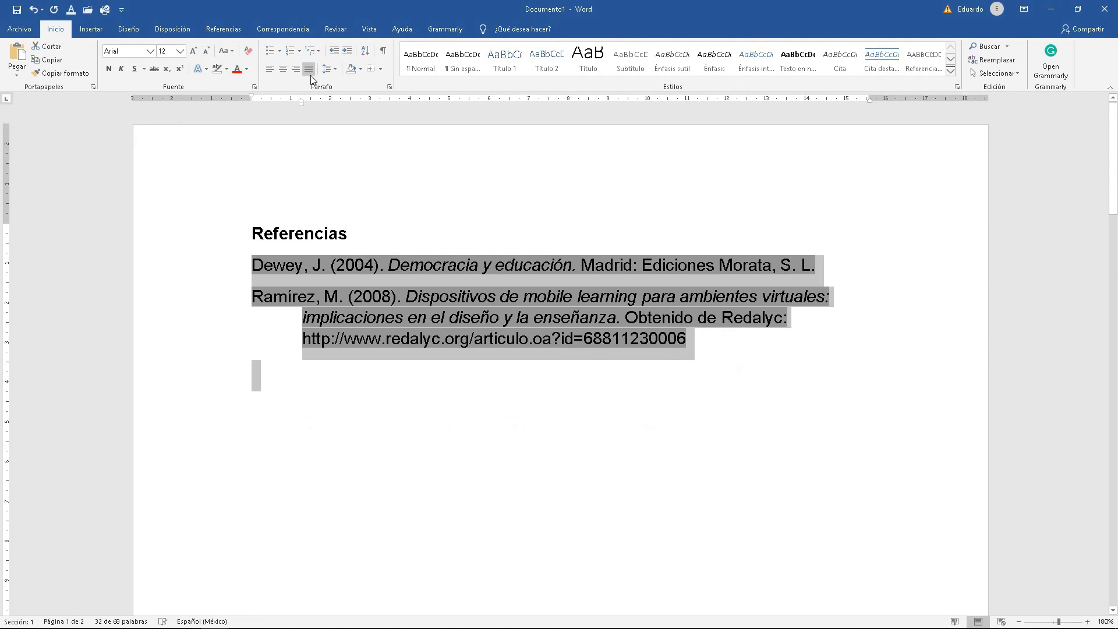
Step: Try justified alignment on the bibliography entries, return them to left alignment, and check the line spacing choices
left_click(309, 73)
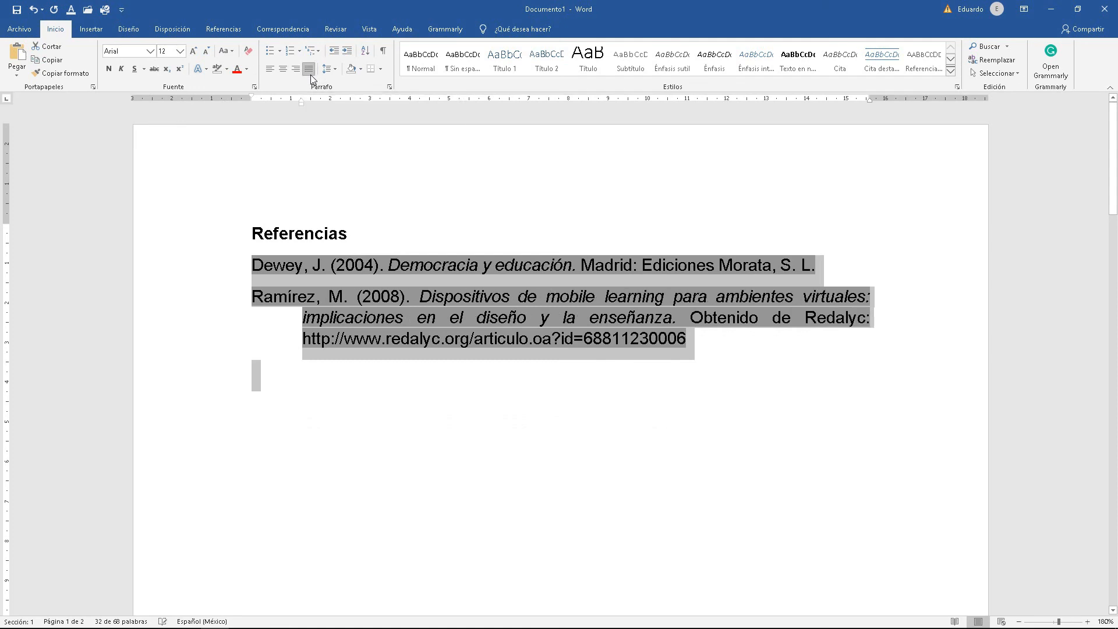
left_click(269, 69)
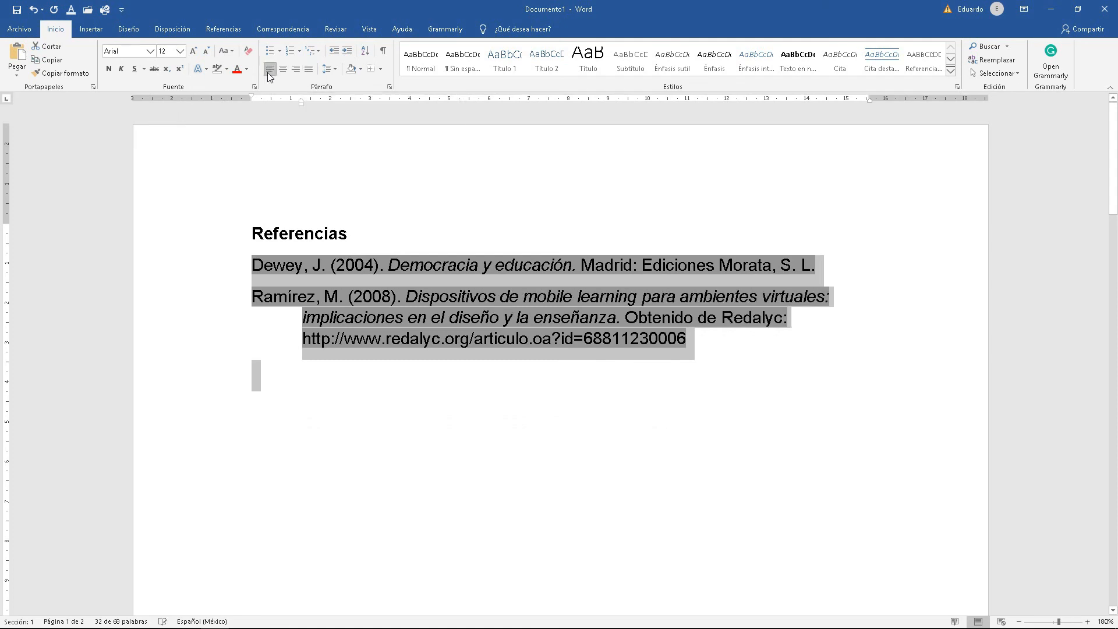
left_click(336, 73)
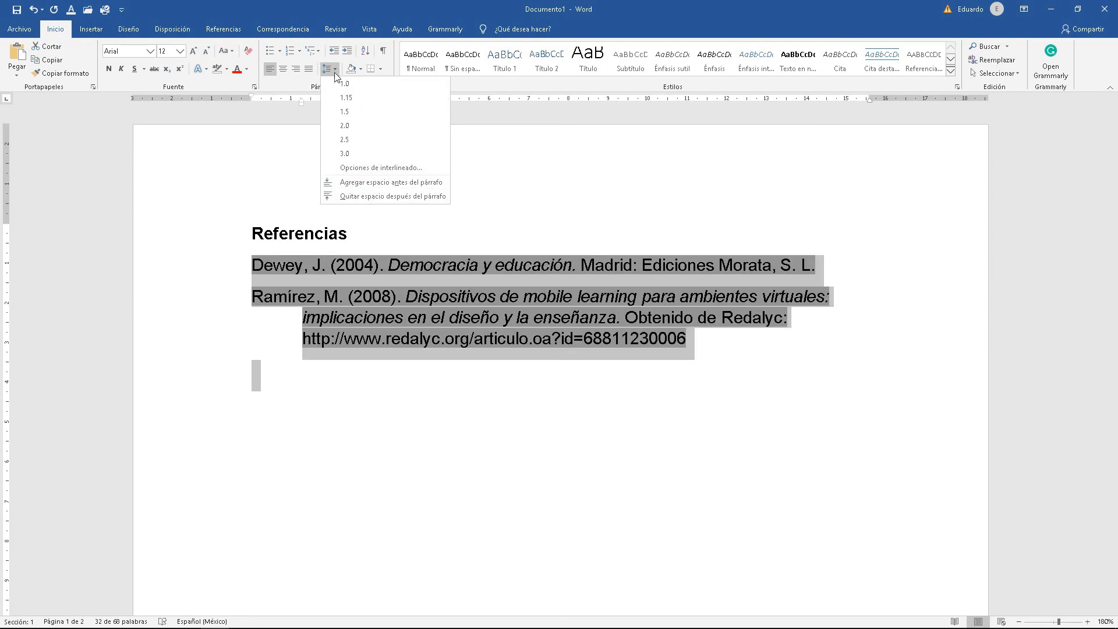
left_click(335, 72)
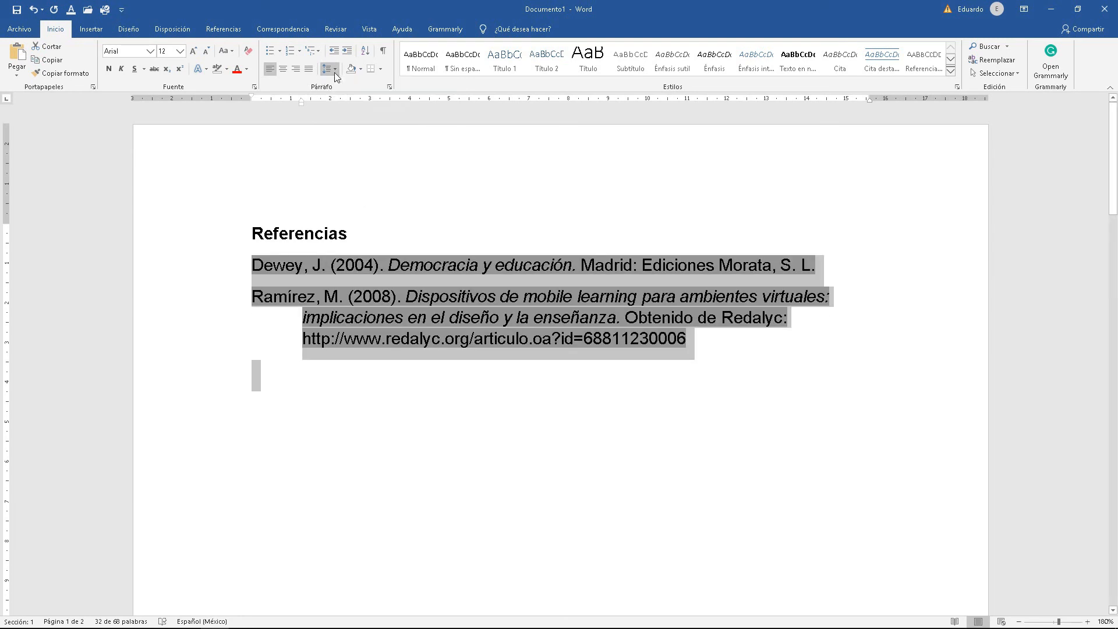
left_click(314, 457)
left_click_drag(348, 236, 200, 240)
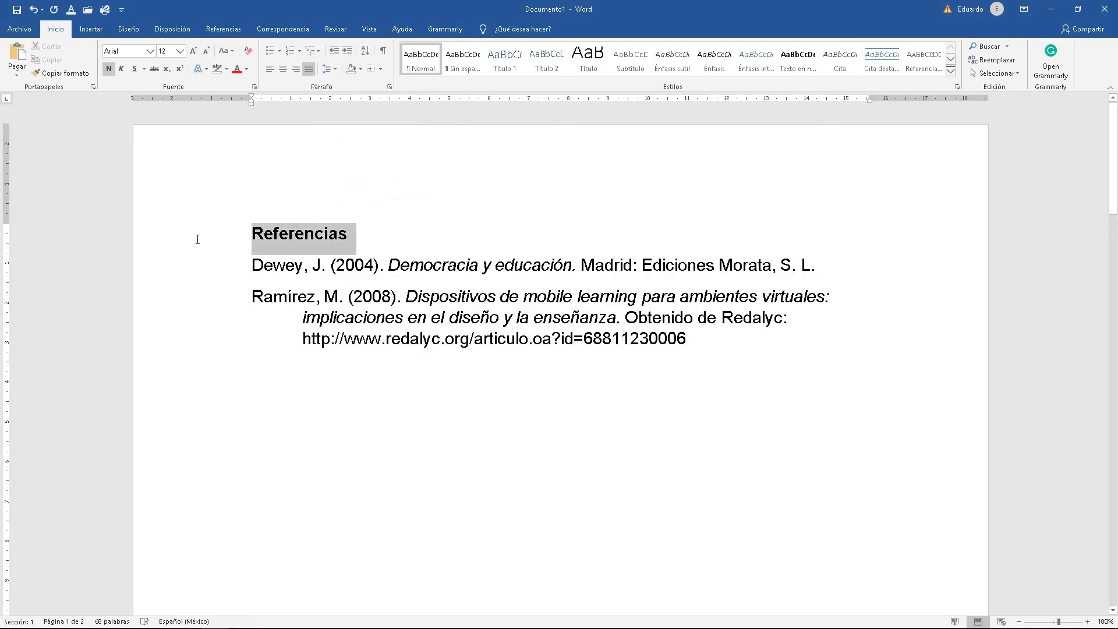
left_click(312, 412)
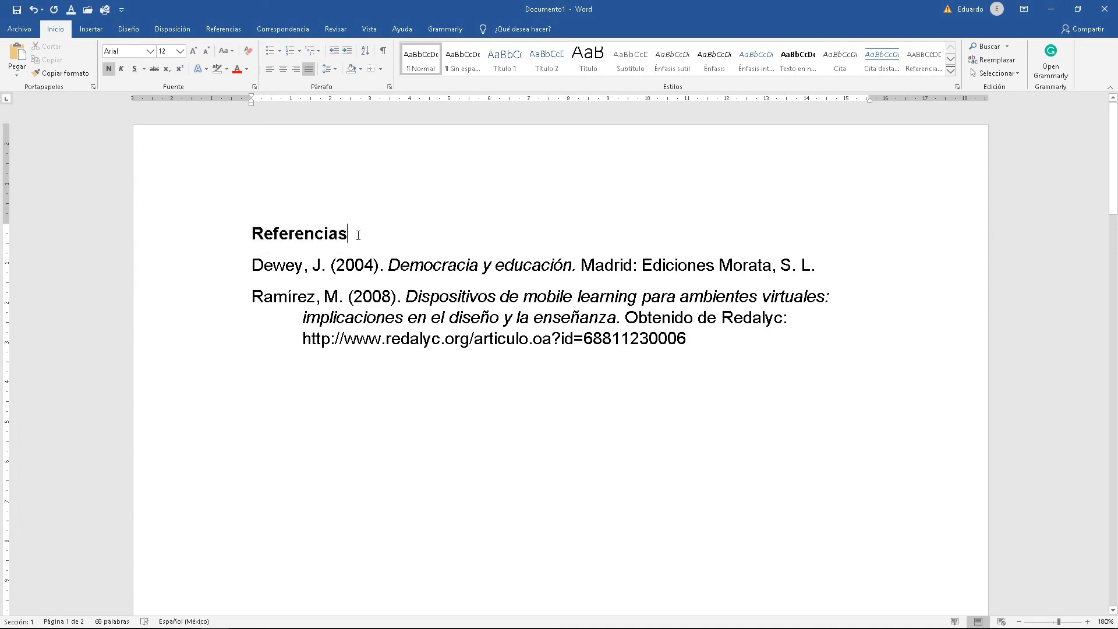
Step: Replace the Referencias heading and its entries with the built-in bibliography format titled Referencias
left_click_drag(747, 352, 211, 239)
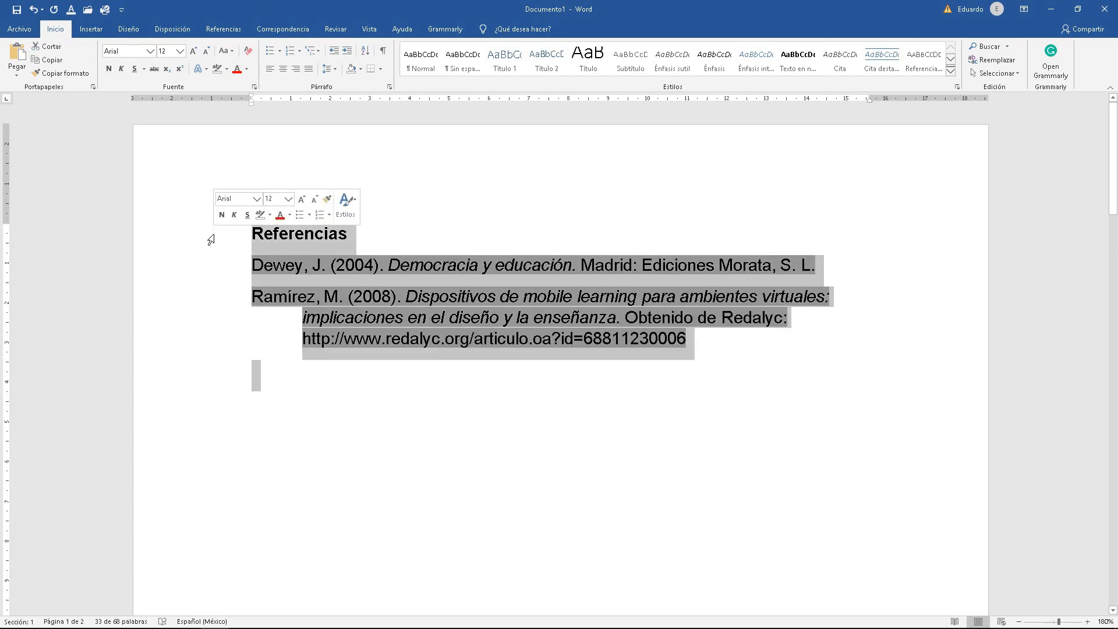
key("Delete")
left_click(223, 29)
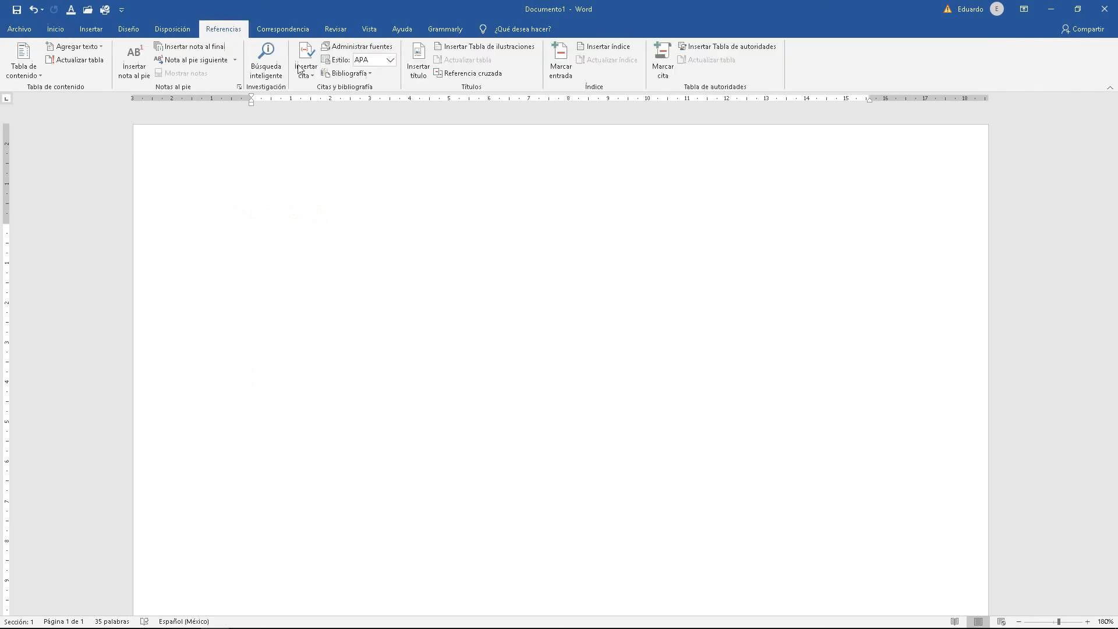
left_click(349, 73)
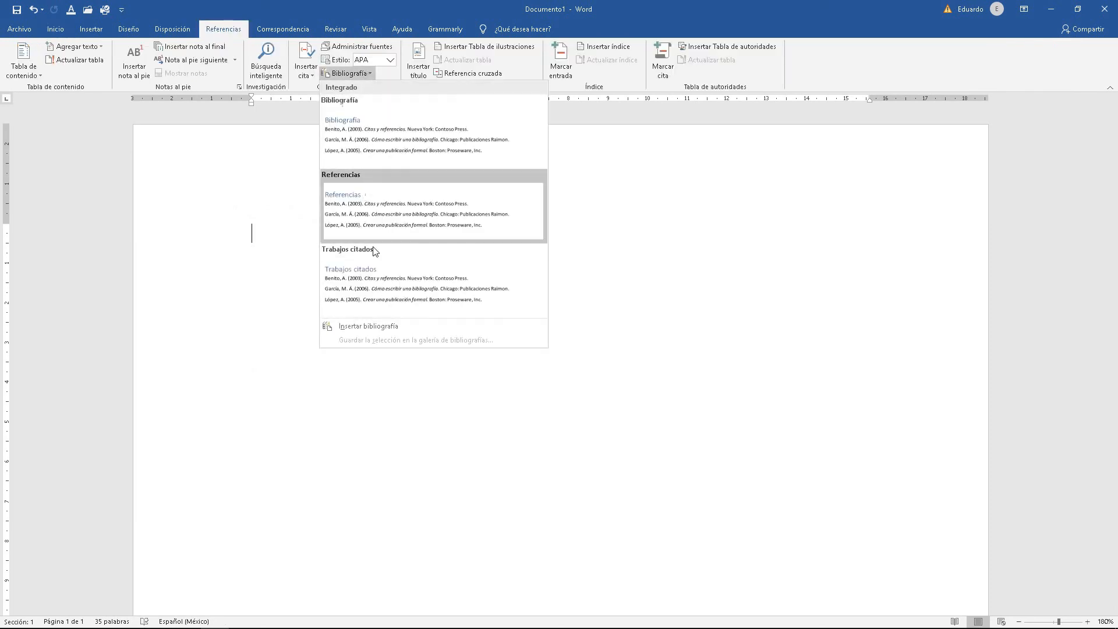
left_click(360, 212)
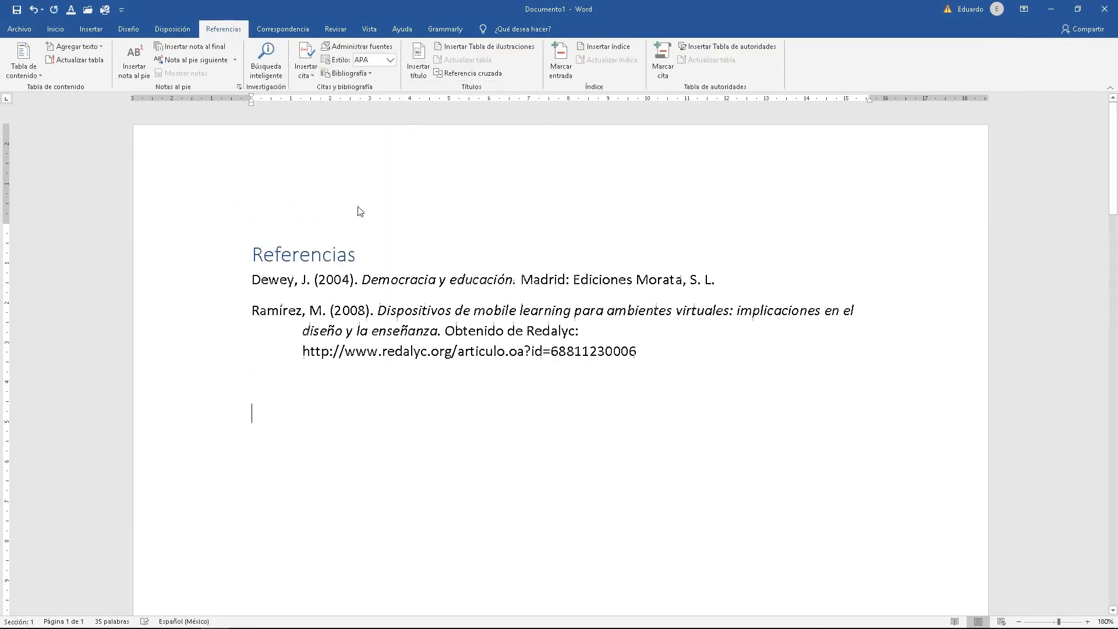
Step: Change the font of the whole bibliography block, including its Referencias title, to Arial
left_click(341, 256)
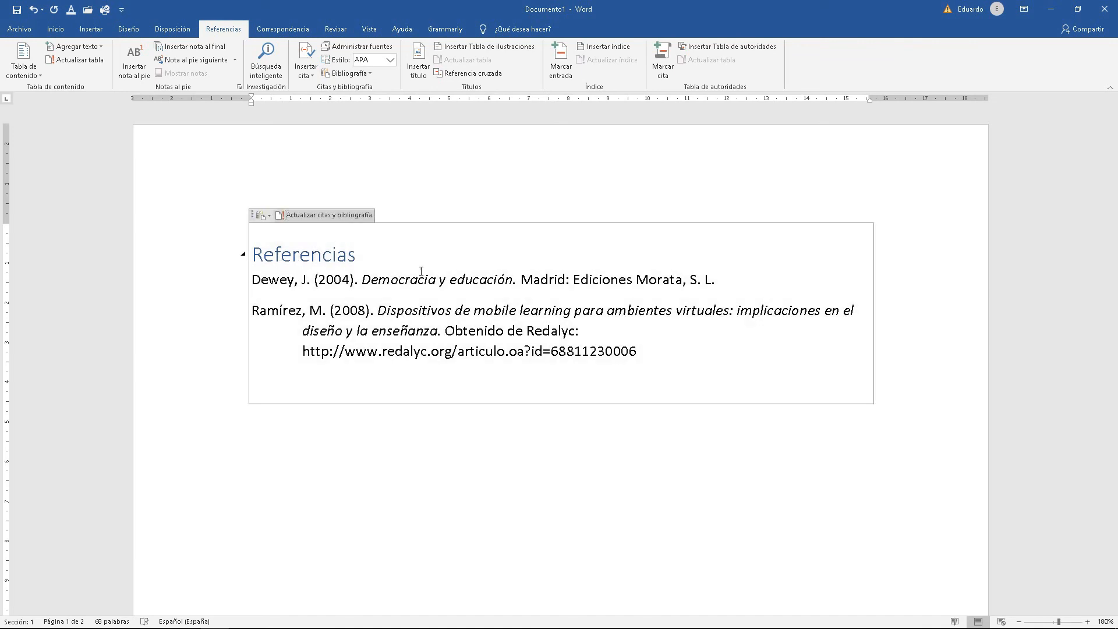
left_click_drag(685, 349, 241, 257)
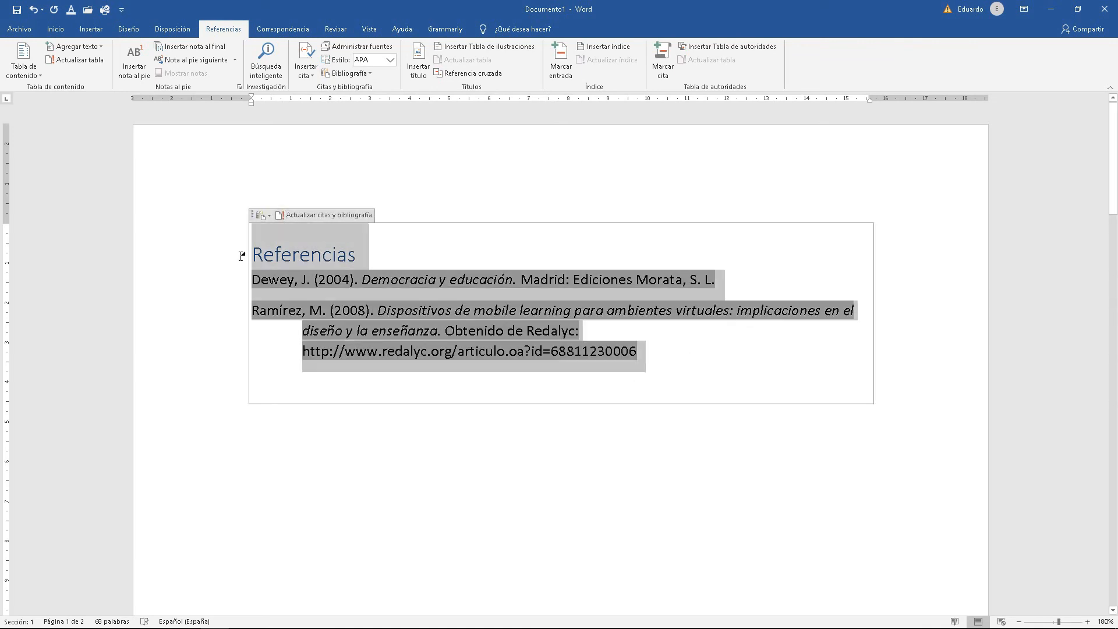
left_click(53, 29)
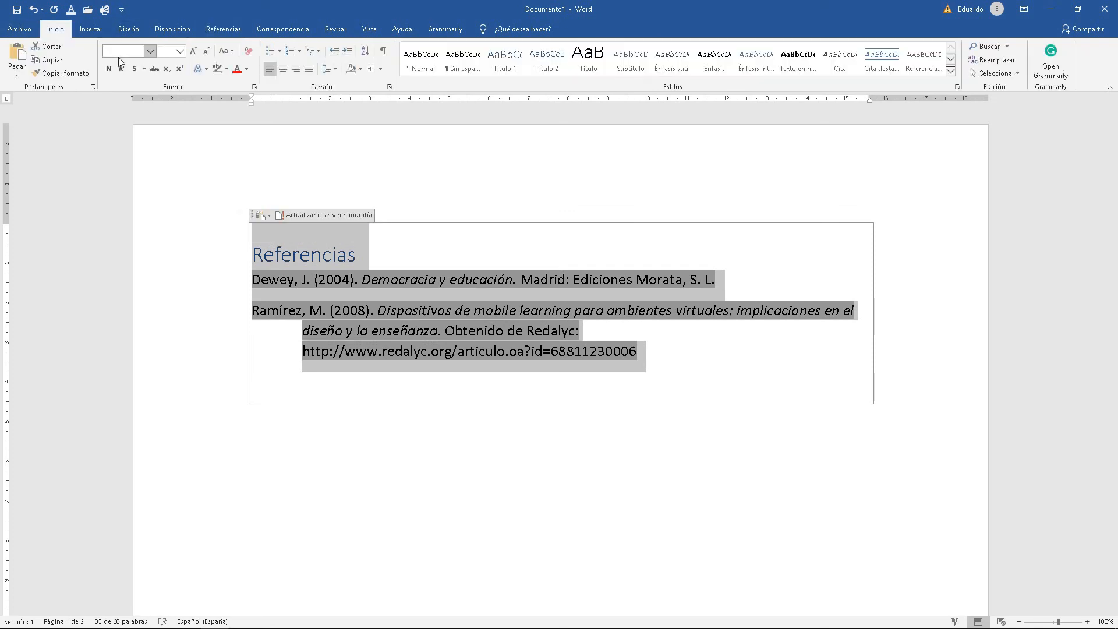
left_click(149, 50)
left_click(141, 119)
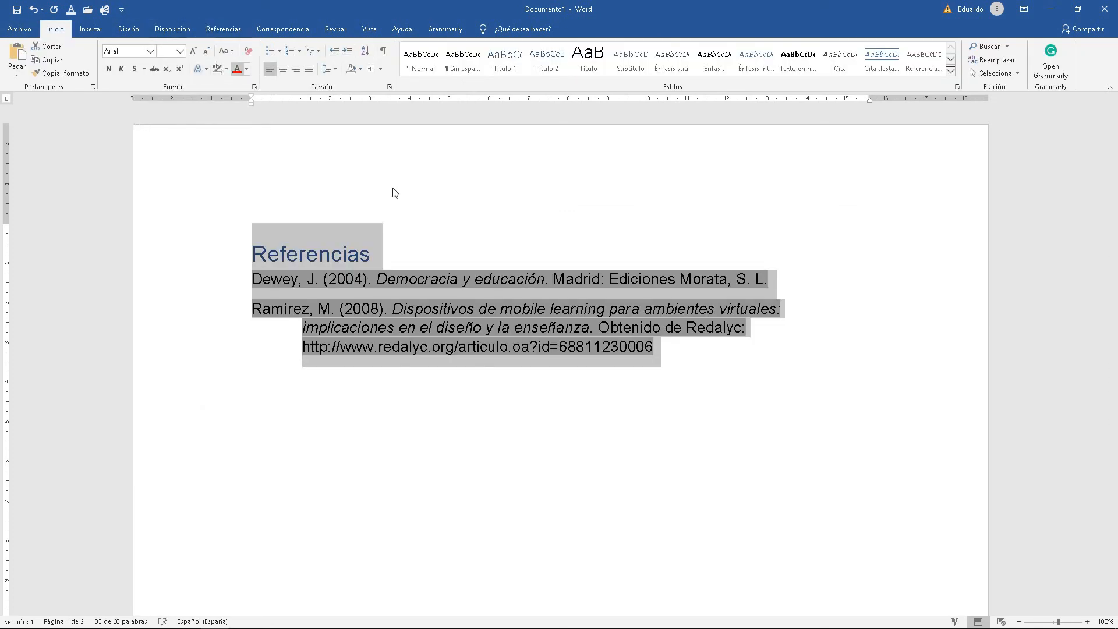
left_click(250, 467)
left_click(392, 250)
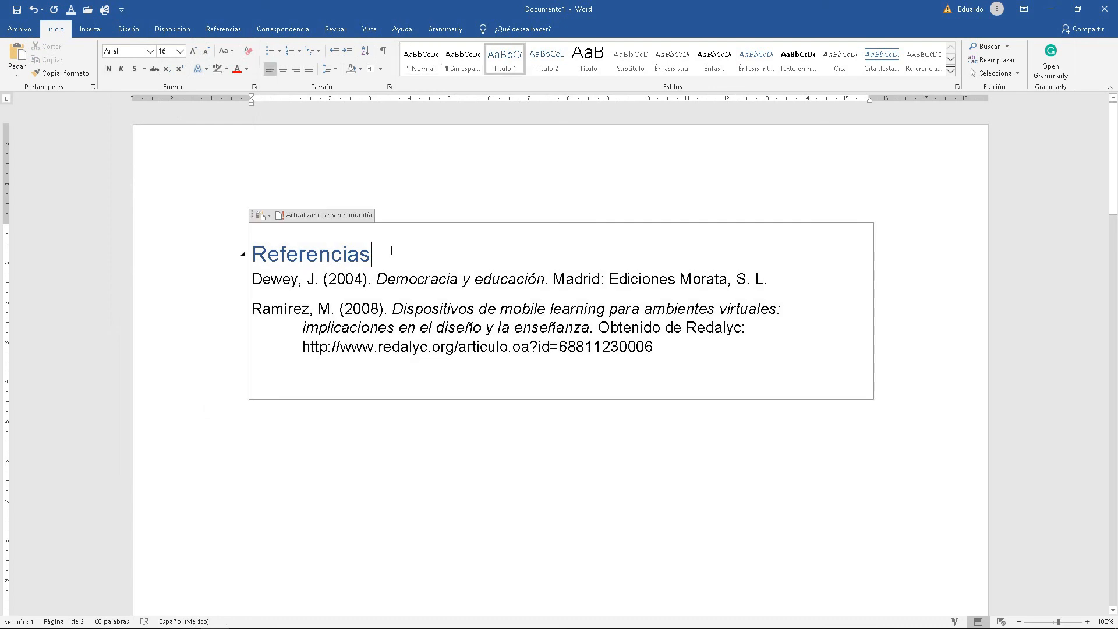
Step: Update the citations and bibliography from the reference block, and leave the block with the cursor below it
left_click(313, 219)
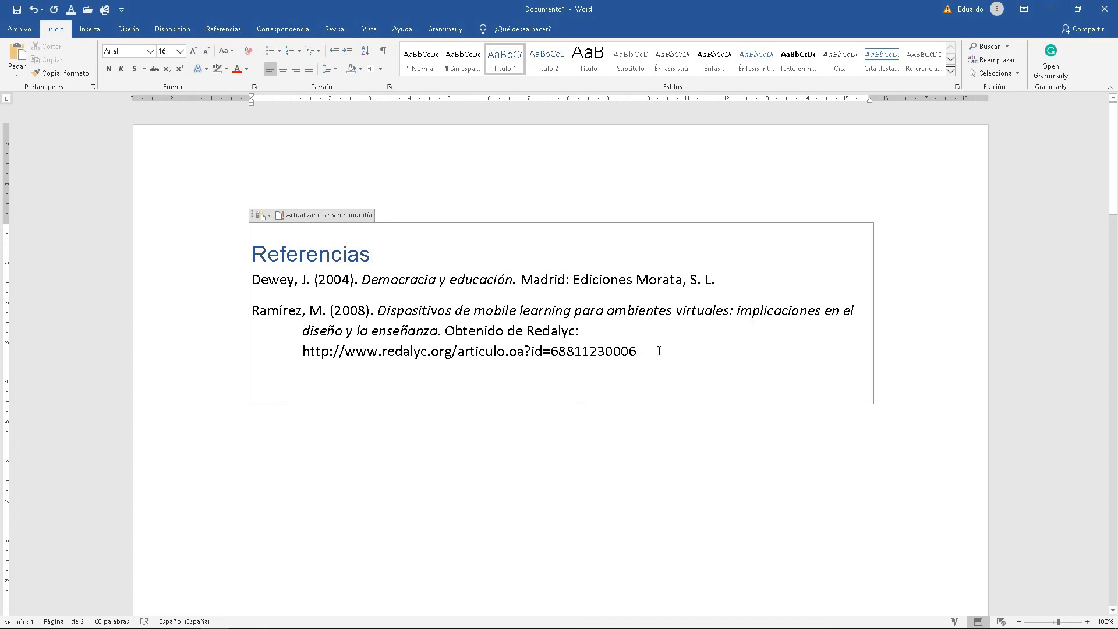
left_click(223, 29)
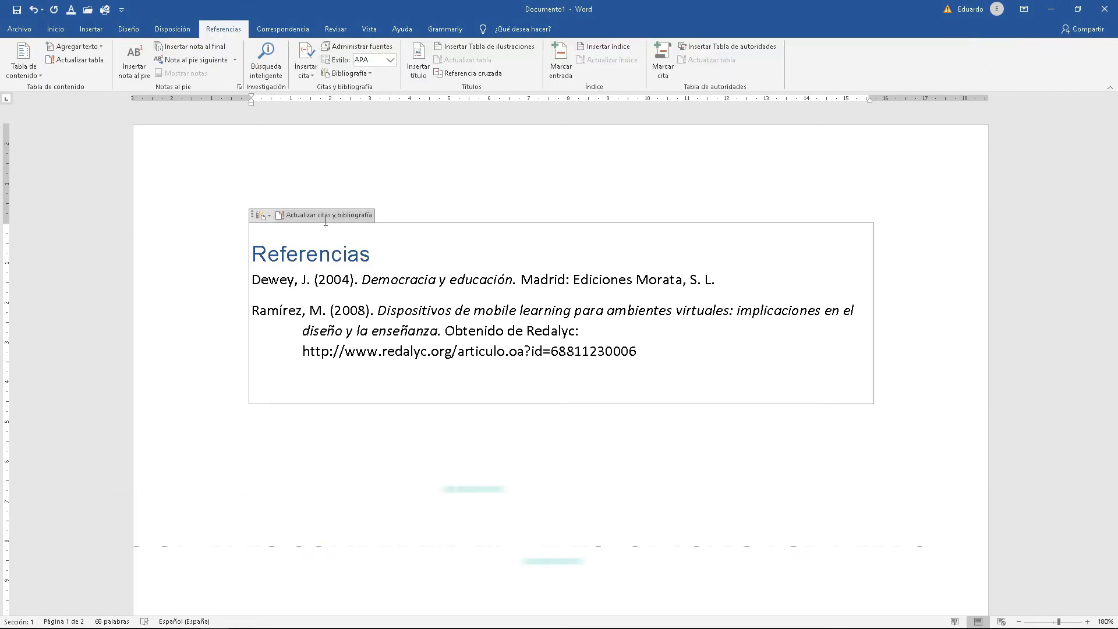
left_click(306, 218)
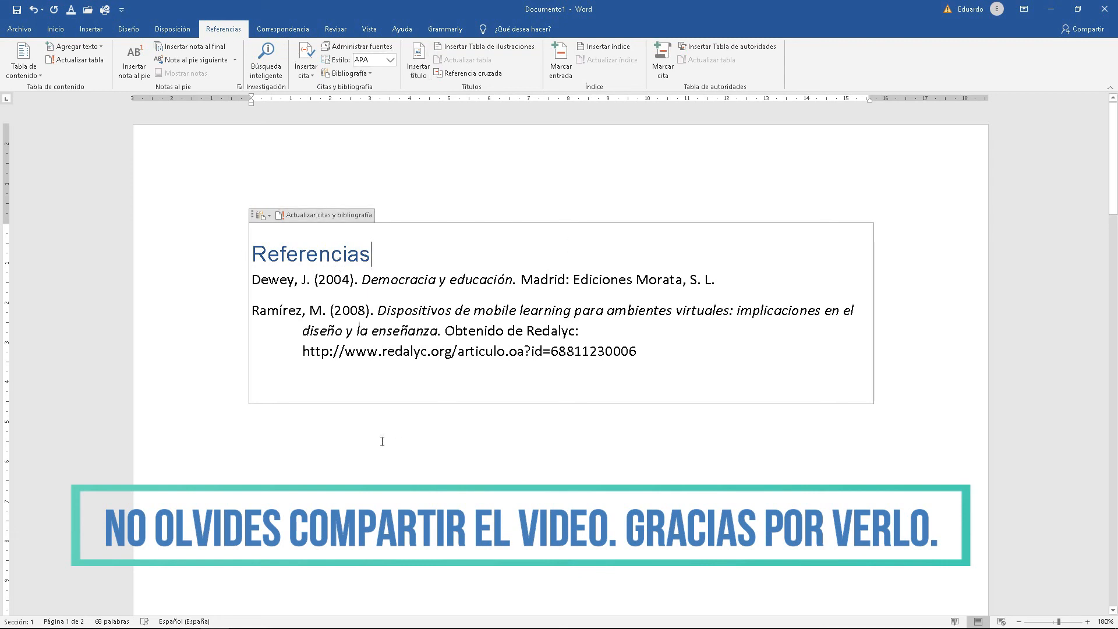
left_click(359, 451)
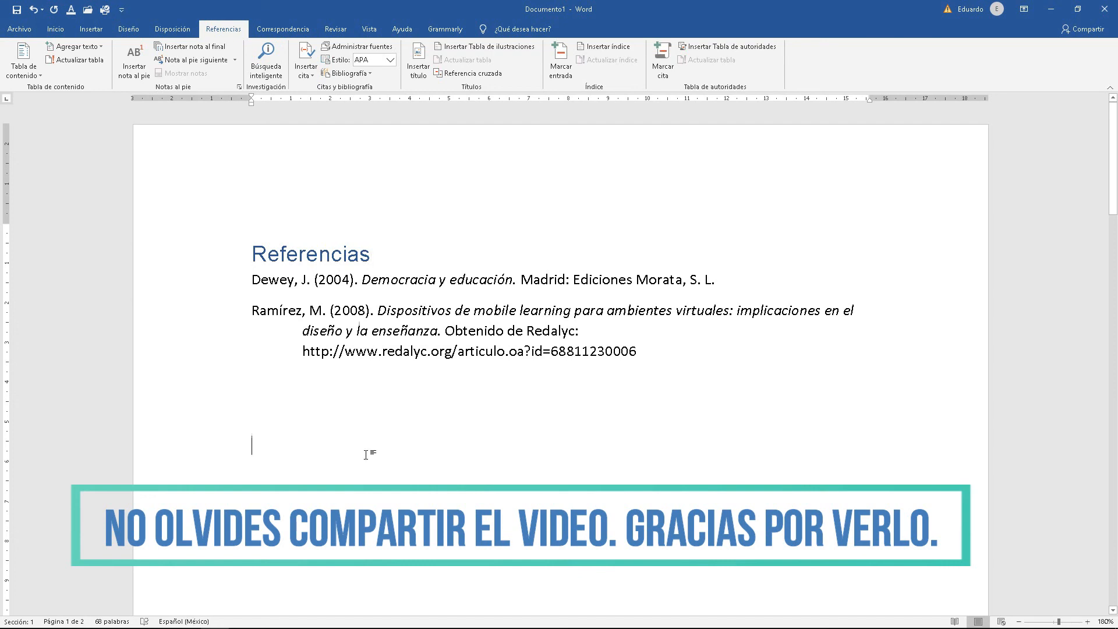